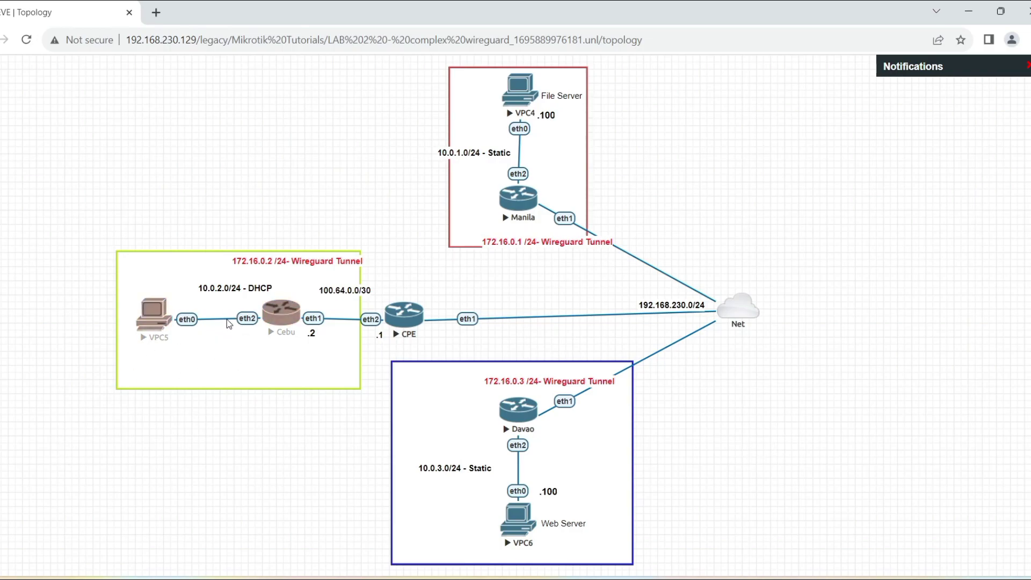
- Nudge the 10.0.2.0/24 - DHCP label slightly to reposition it above the link between VPC5 and Cebu
mouse_move(233, 292)
mouse_down()
mouse_move(221, 292)
mouse_move(229, 292)
mouse_up()
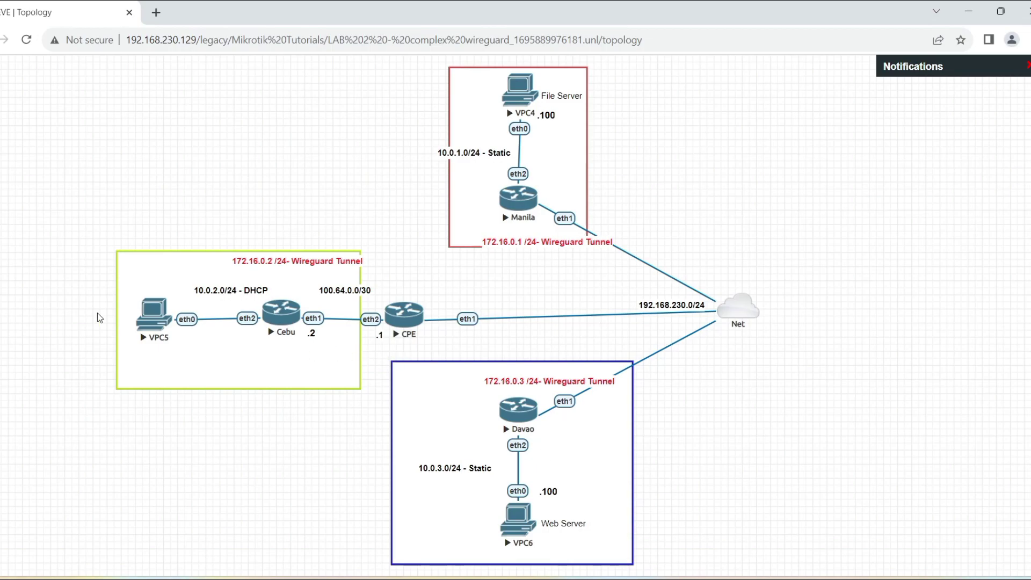
drag(232, 288, 223, 293)
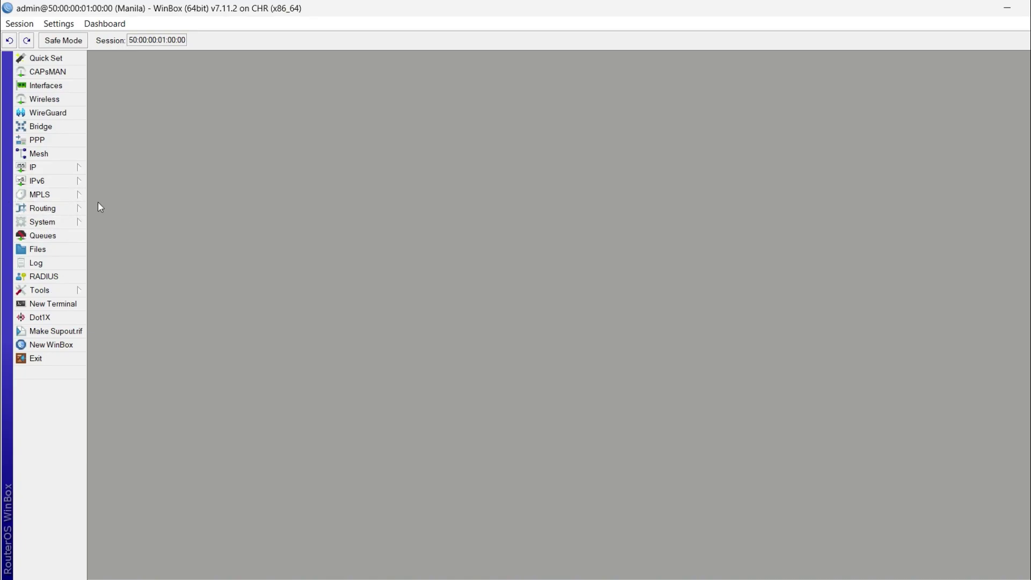
- Switch to the Manila router's WinBox session and assign the IP address 10.0.1.1/24 to interface ether2
key(alt+Tab)
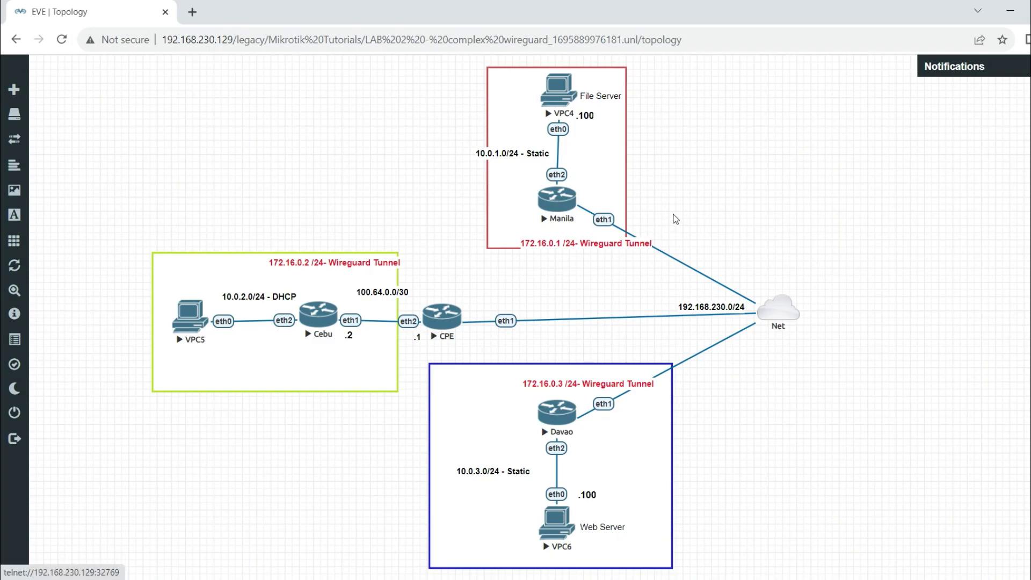
mouse_move(789, 579)
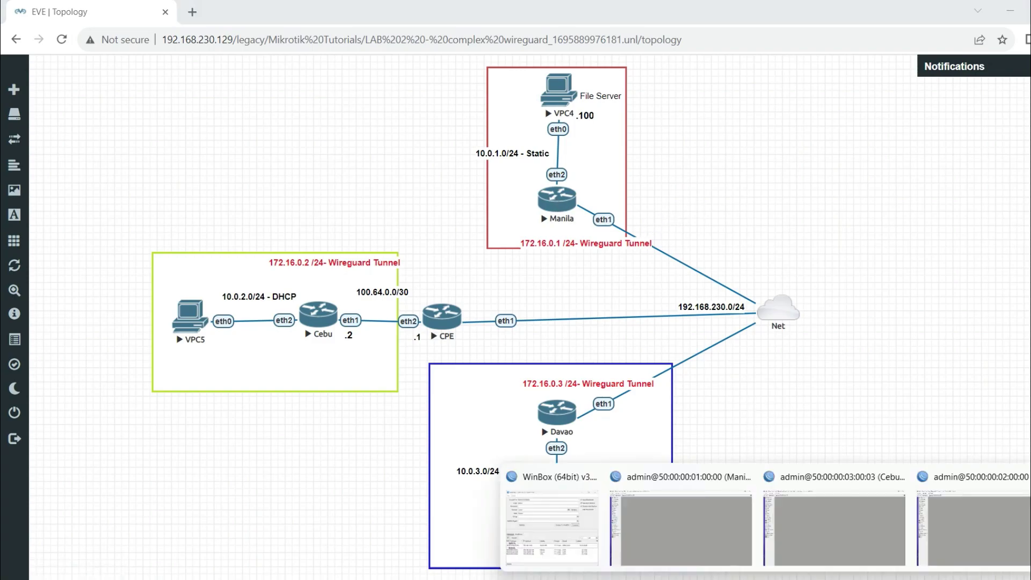
click(725, 526)
click(81, 169)
click(113, 182)
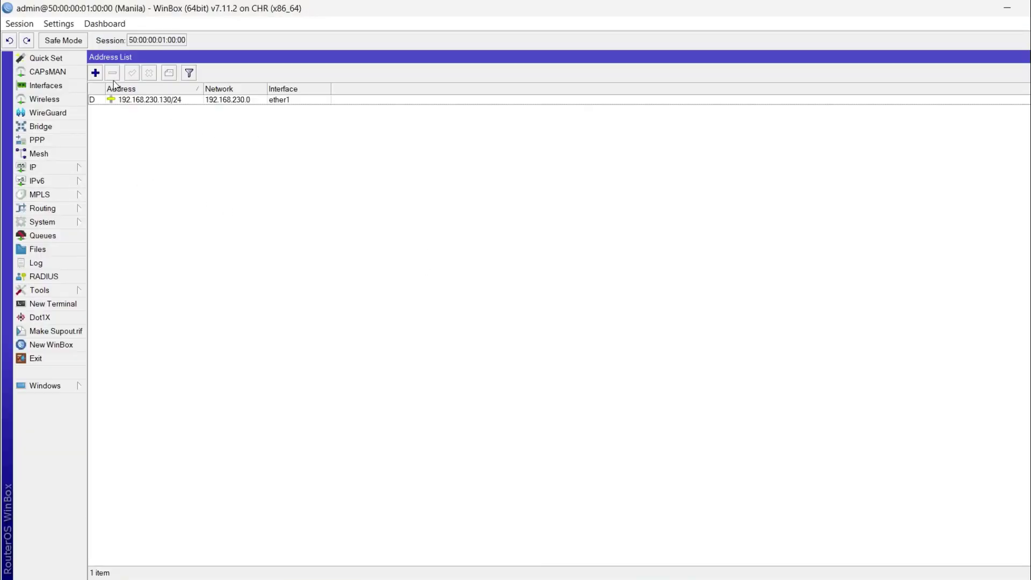
click(96, 73)
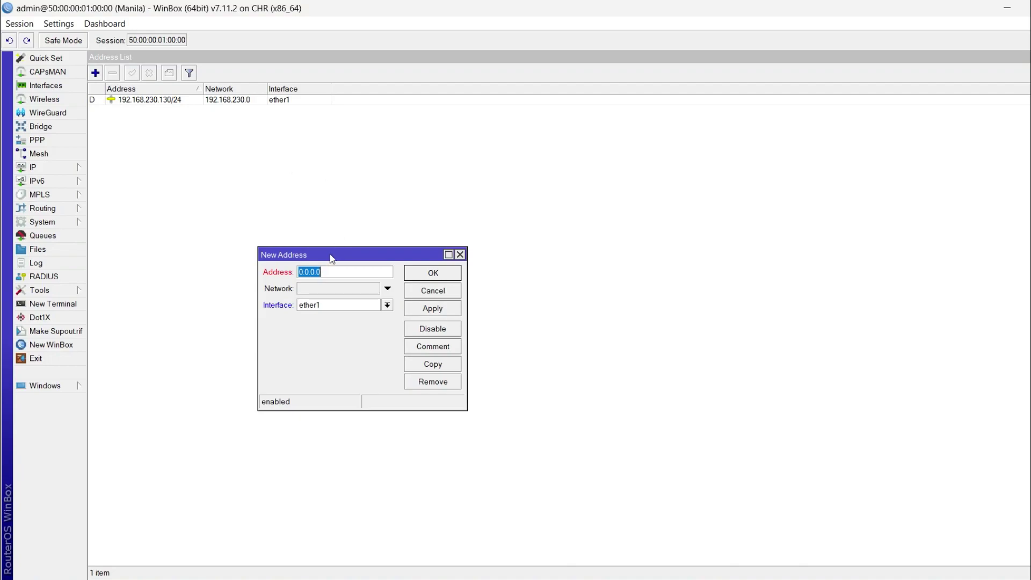
click(328, 307)
click(333, 324)
click(338, 276)
text(10.0.1.1/24)
click(433, 273)
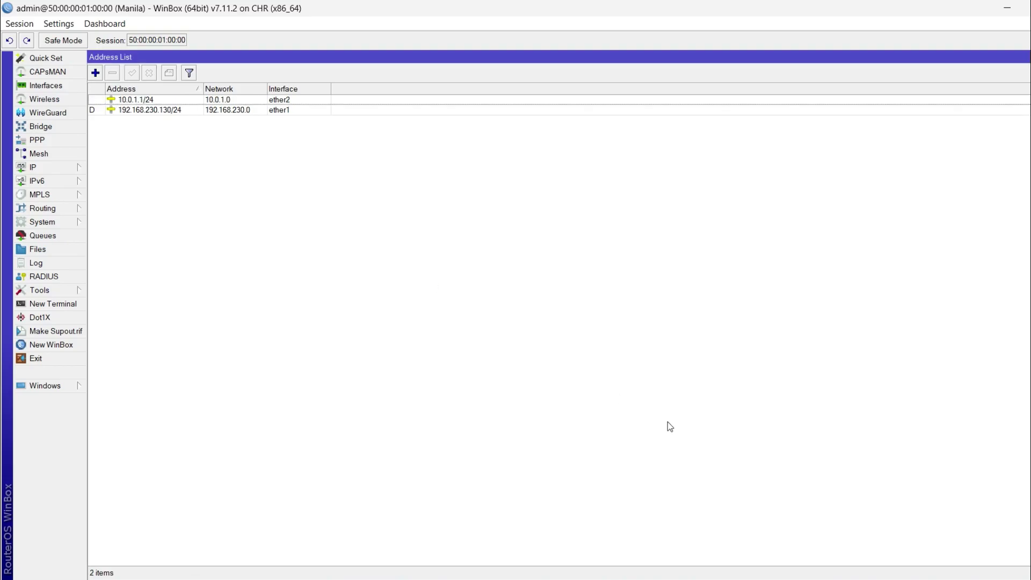
- Return to the EVE topology, open the console of the File Server VPC4, and show its IP configuration
click(1000, 8)
click(559, 99)
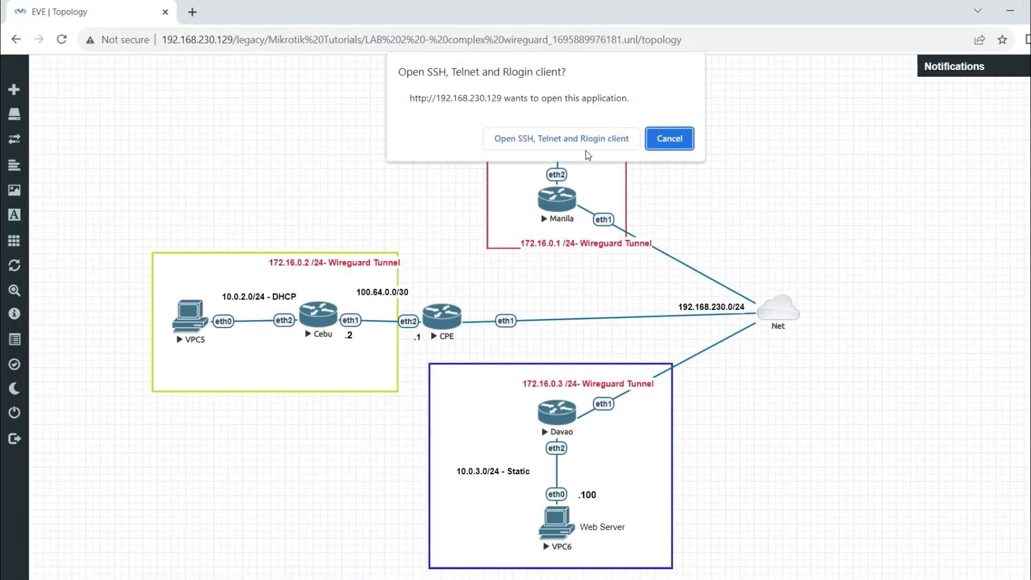
click(584, 141)
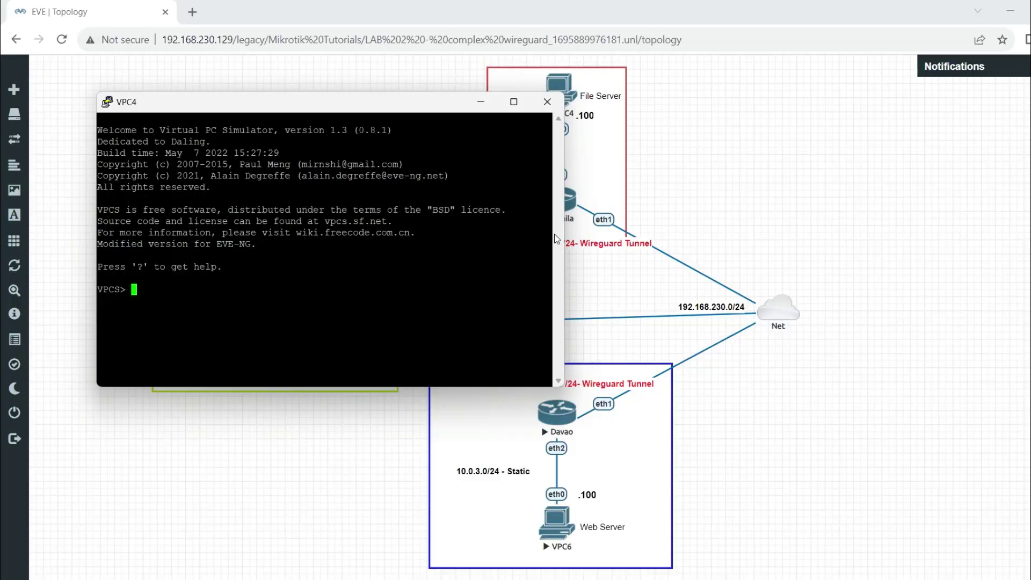
text(show )
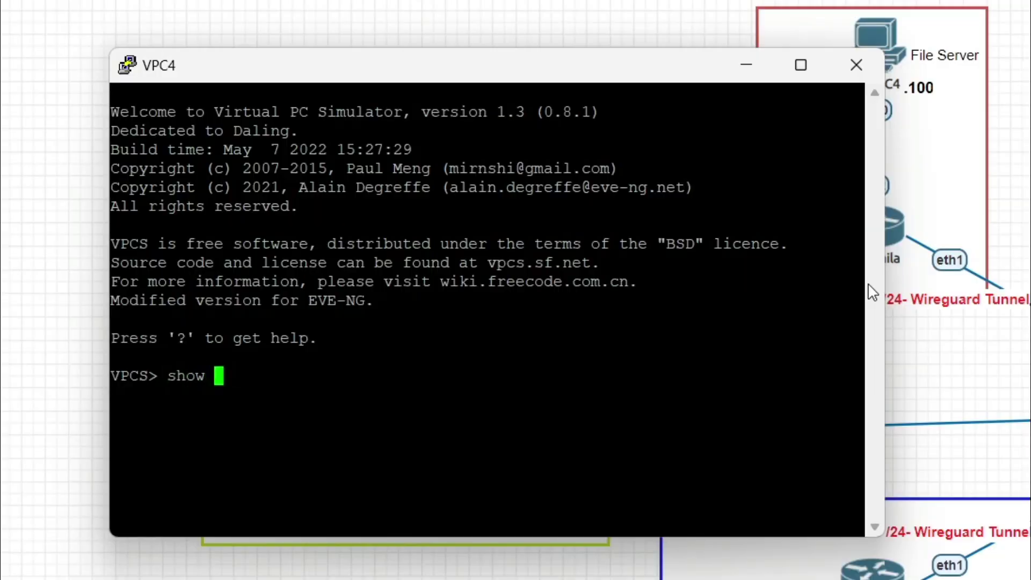
text(ip)
key(Return)
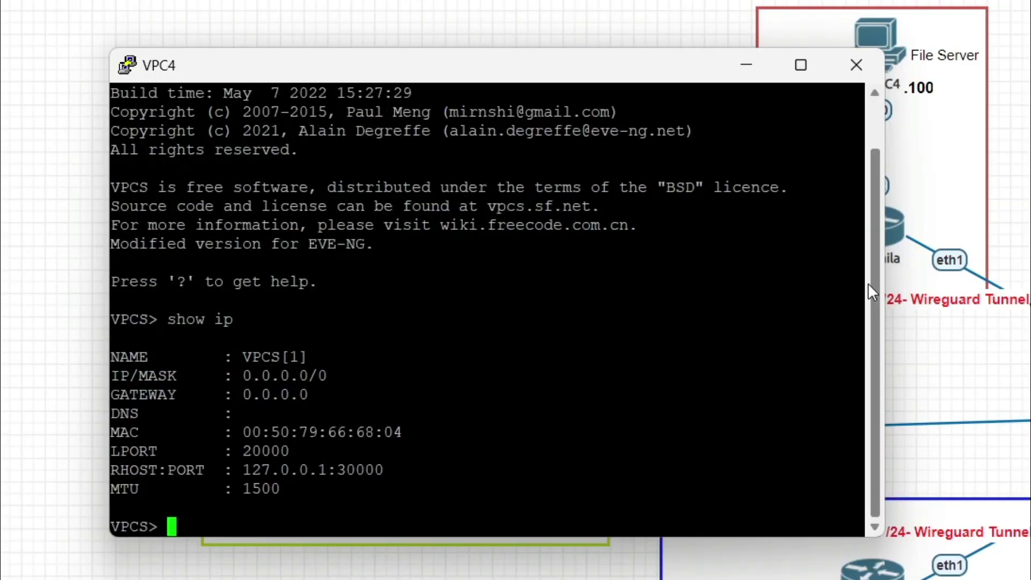
- Configure VPC4 with the static IP address 10.0.1.100/24 and gateway 10.0.1.1
text(ip 1)
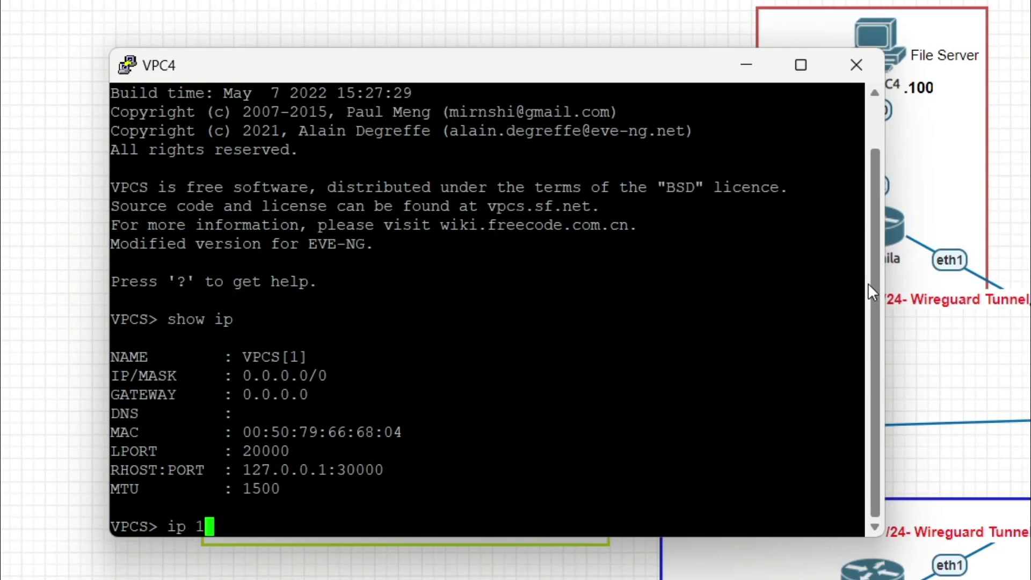
text(0.0.1.)
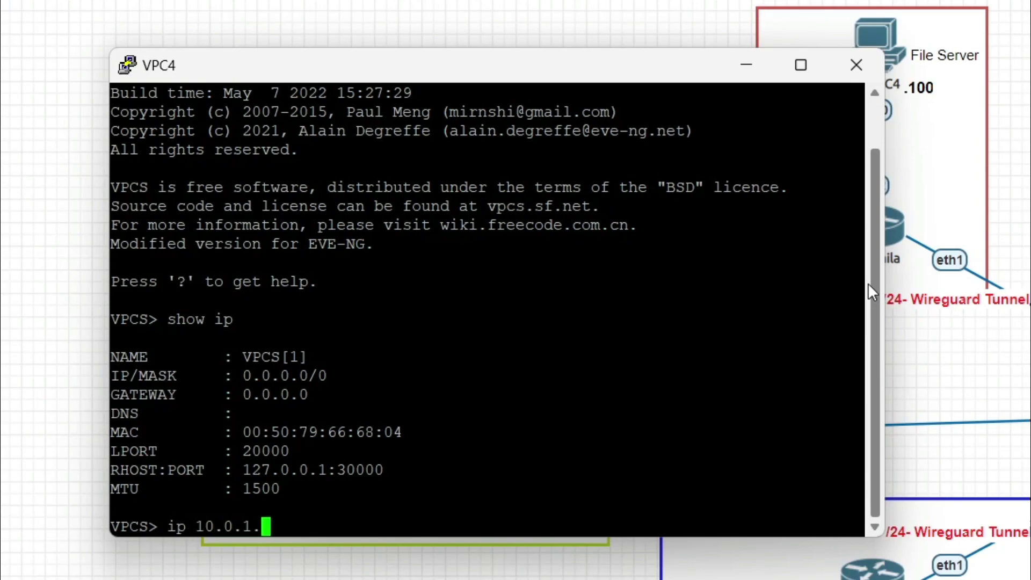
text(100/24 10.0.)
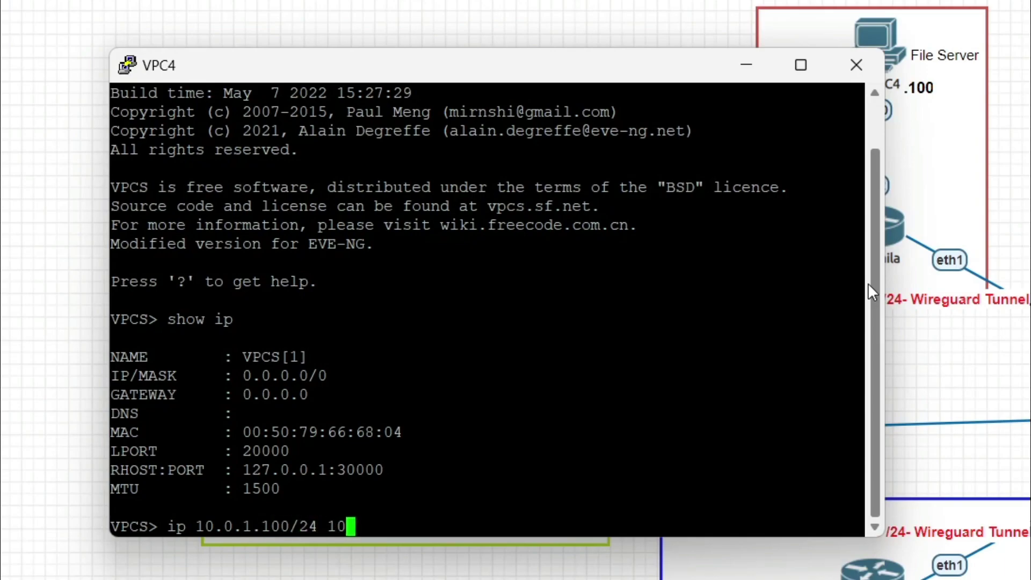
text(1.1)
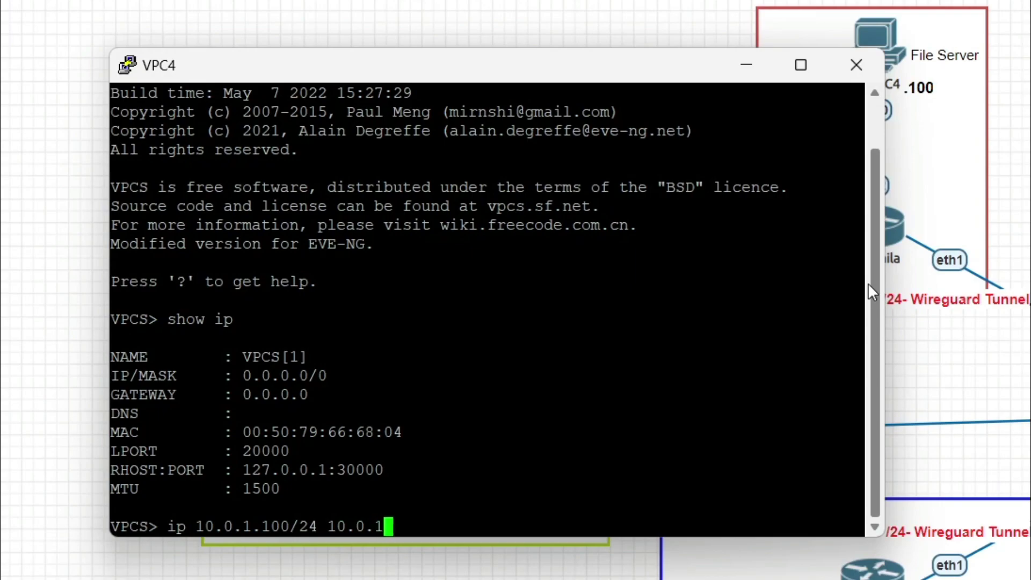
key(Return)
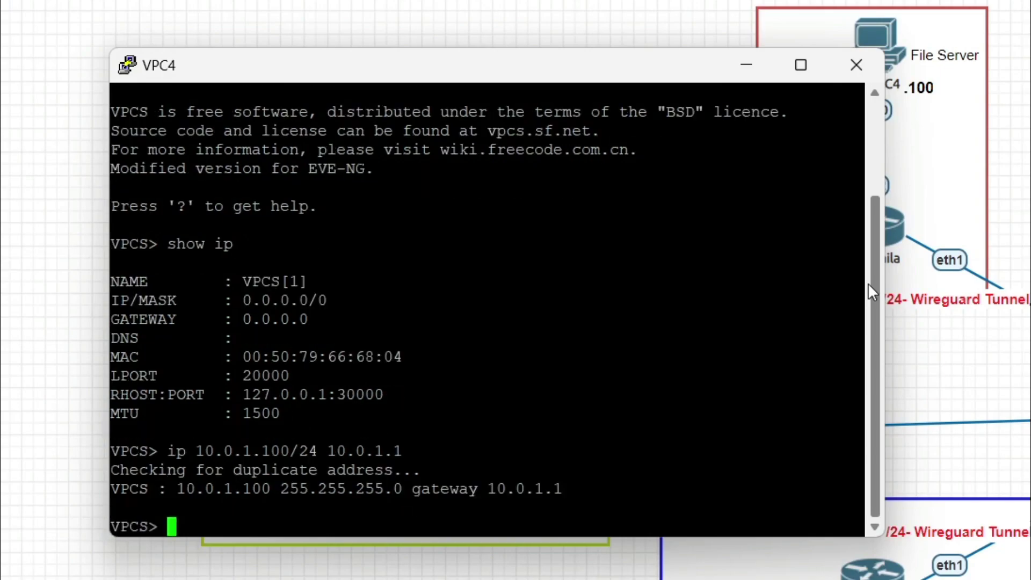
- Ping the gateway 10.0.1.1 from VPC4 and stop the ping after a couple of replies
text(ping )
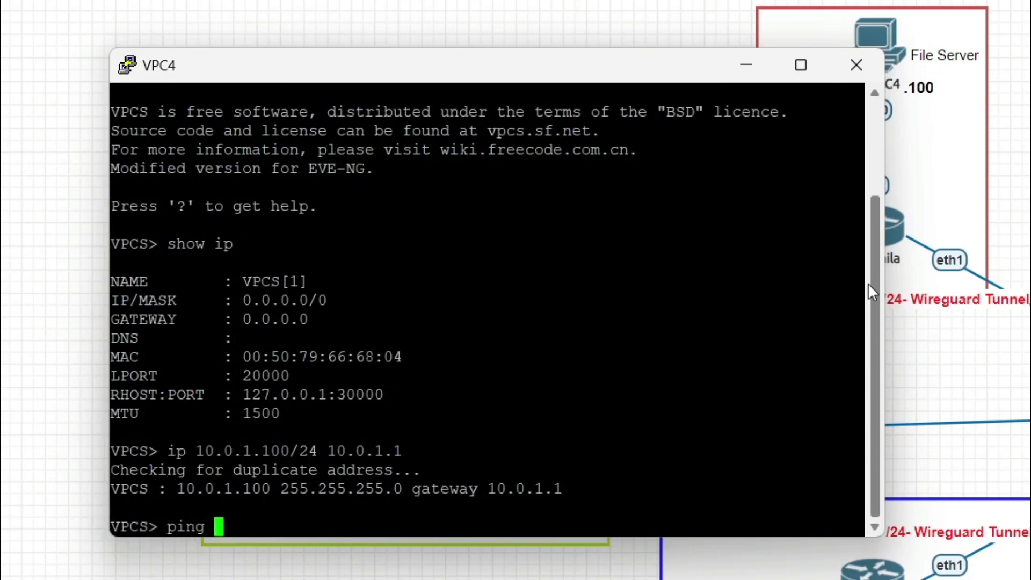
text(10.0.1.1)
key(Return)
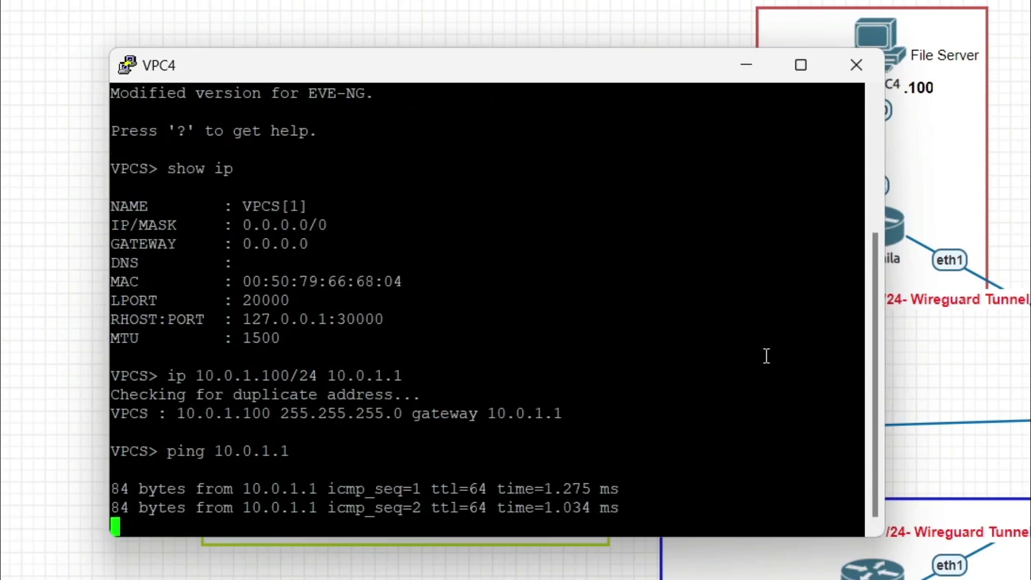
key(ctrl+c)
- Test internet access from VPC4 by pinging 8.8.8.8, stop the ping, and return to the topology
text(piung)
key(BackSpace)
key(BackSpace)
key(BackSpace)
text(ng 1.1.)
key(BackSpace)
key(BackSpace)
key(BackSpace)
key(BackSpace)
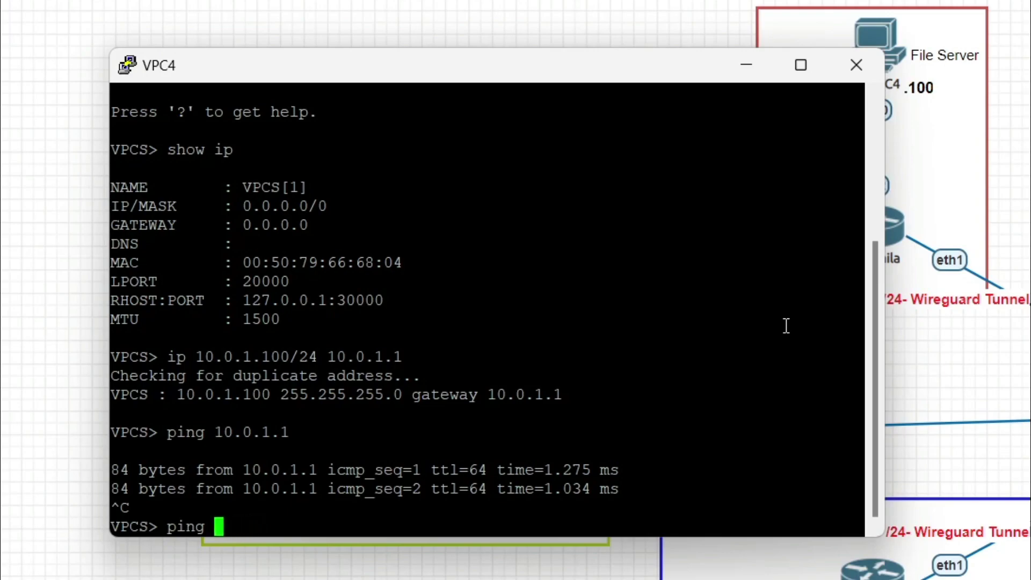
text(8.8.8.8)
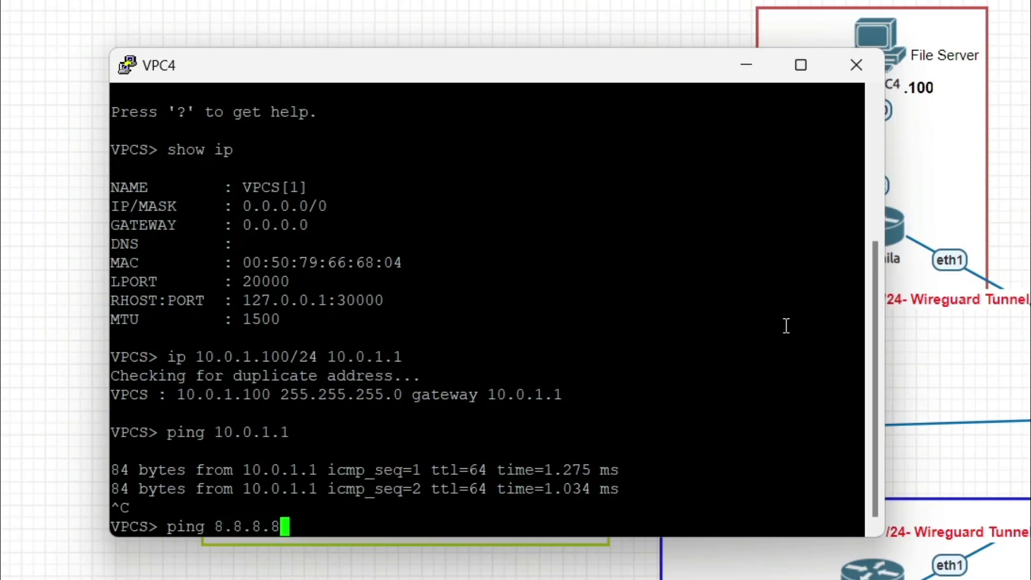
key(Return)
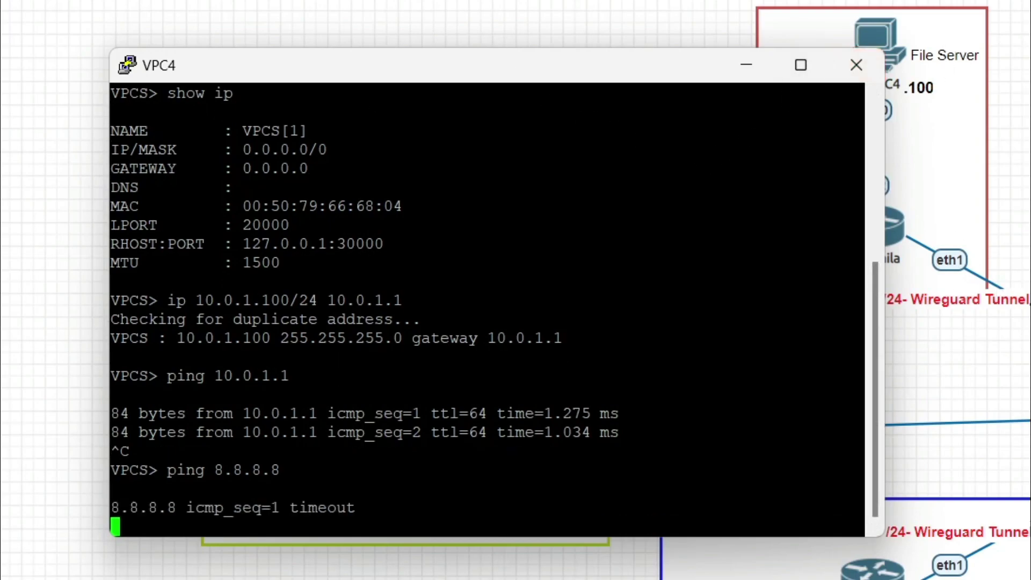
key(ctrl+c)
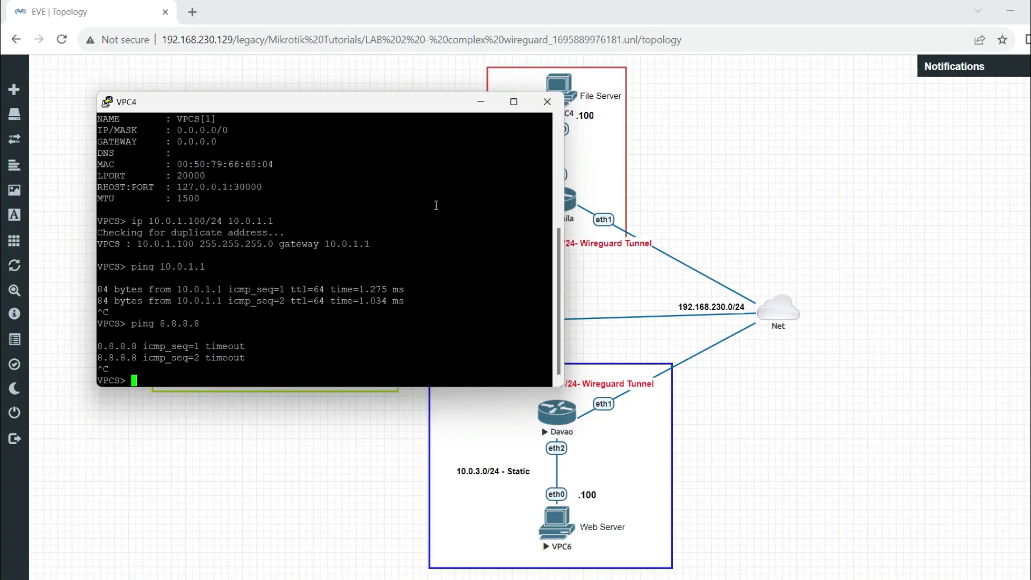
click(724, 218)
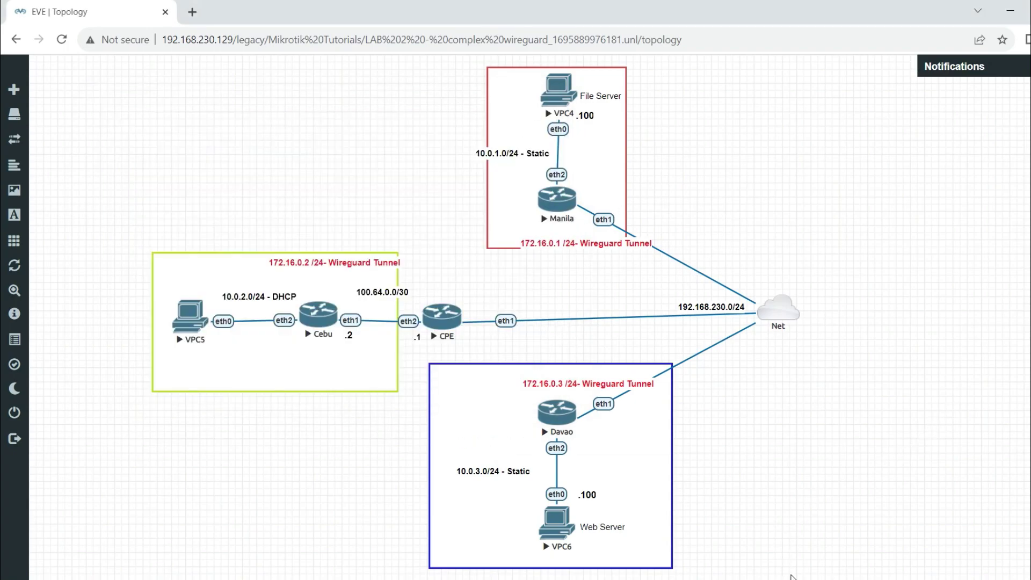
- On the Manila router in WinBox, add a srcnat firewall NAT rule with out interface ether1 and action masquerade
mouse_move(785, 579)
click(692, 544)
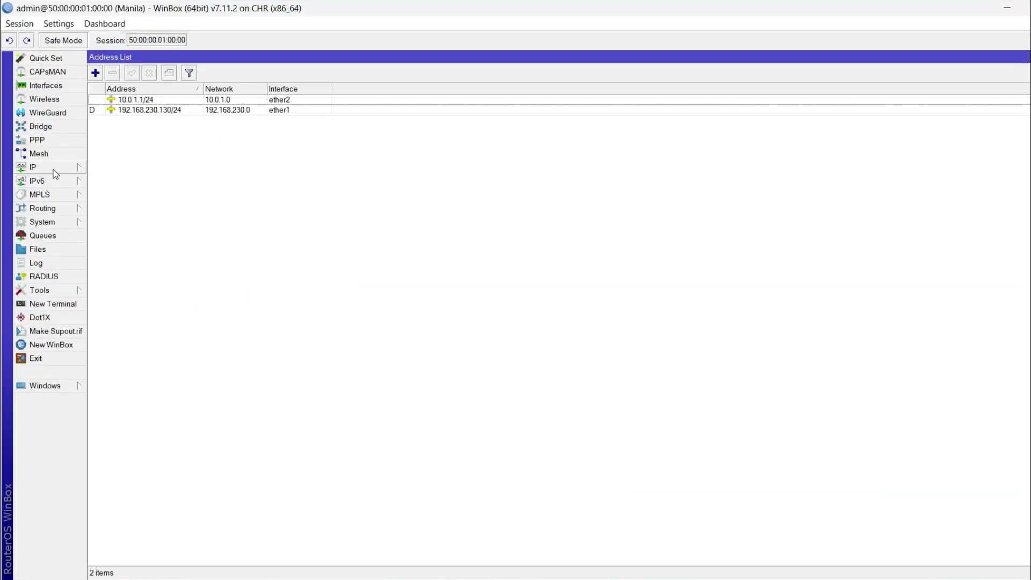
click(77, 168)
click(132, 266)
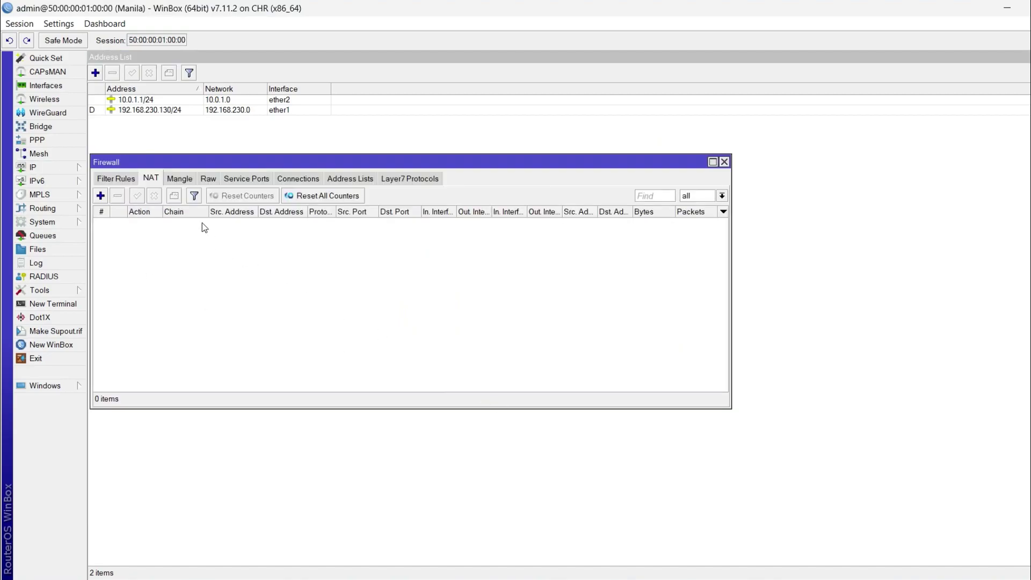
click(100, 195)
click(472, 75)
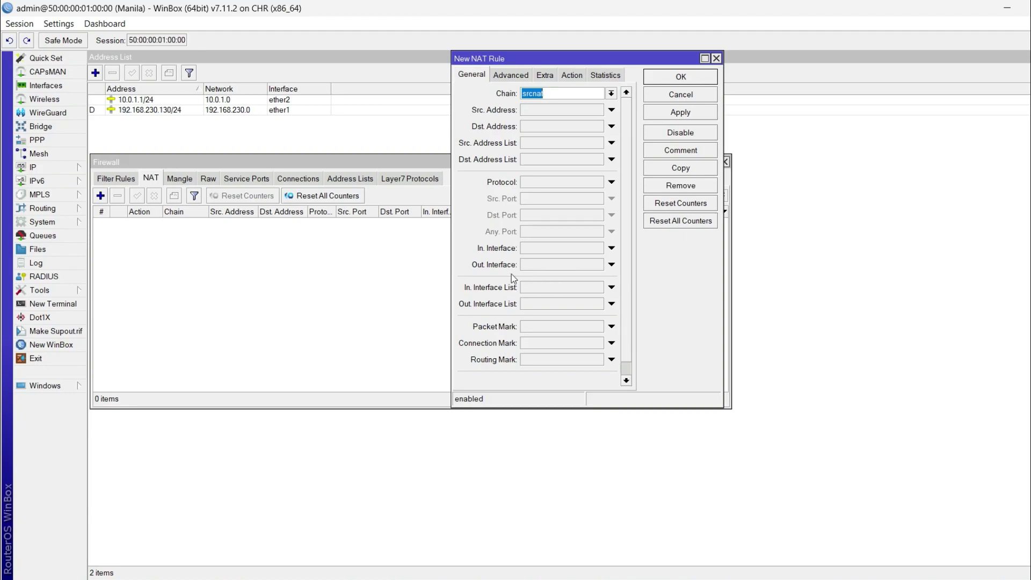
click(546, 265)
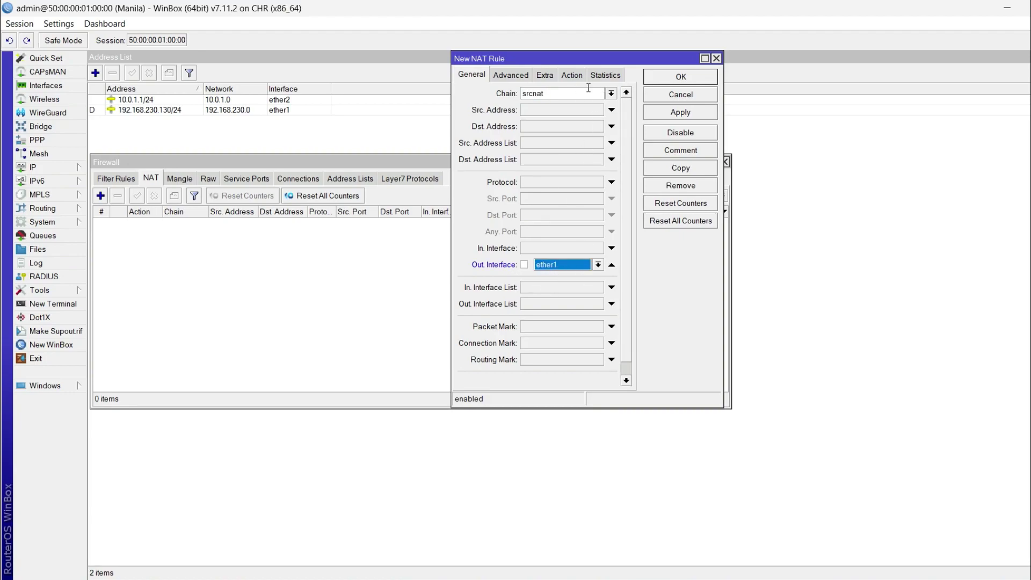
click(572, 75)
click(626, 94)
click(561, 169)
click(680, 77)
- Bring back the VPC4 console, ping 8.8.8.8 again to verify the NAT rule, and stop the ping
mouse_move(720, 579)
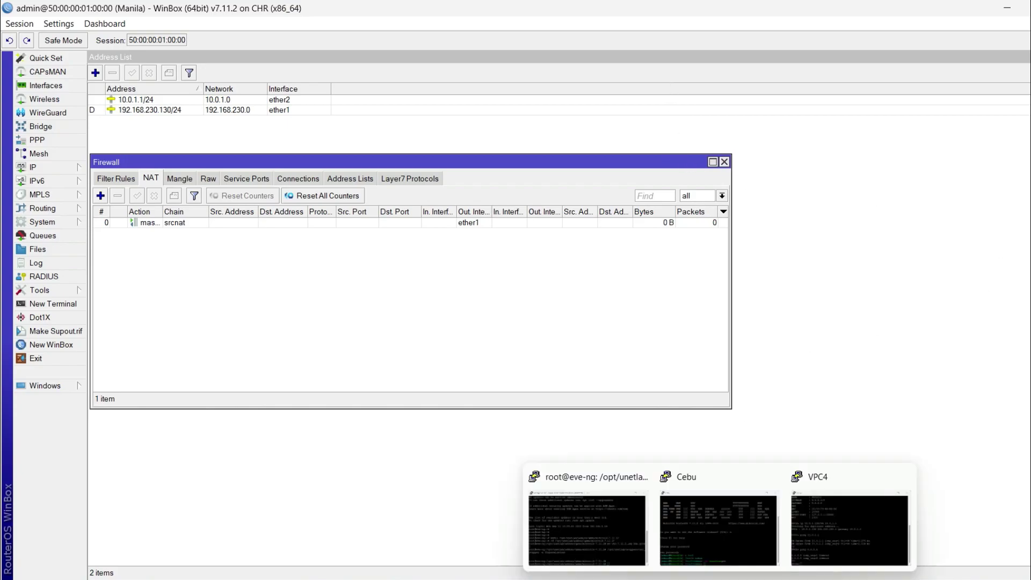
click(671, 579)
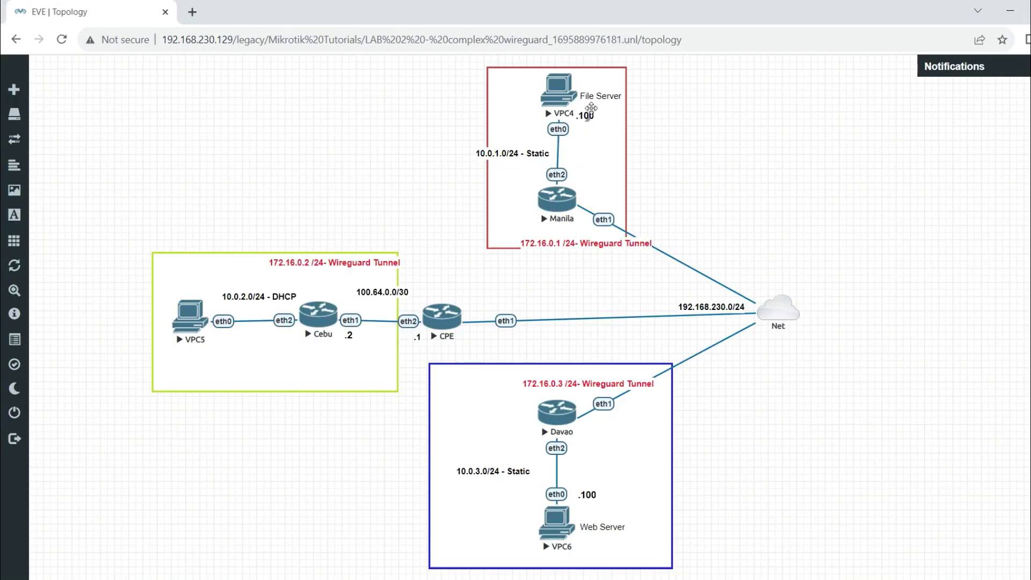
mouse_move(719, 579)
click(842, 532)
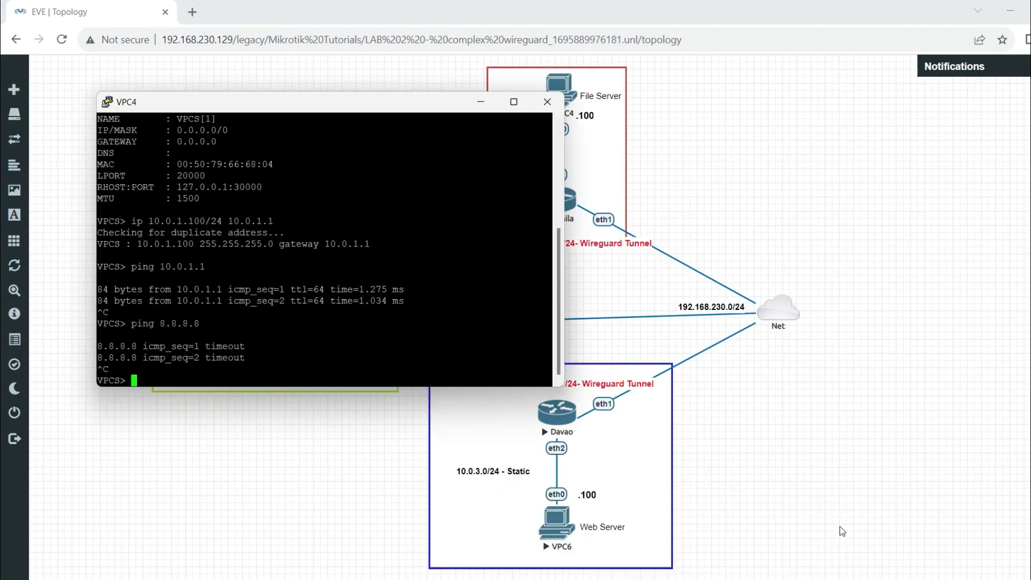
text(ping 8.8.8.8)
key(Return)
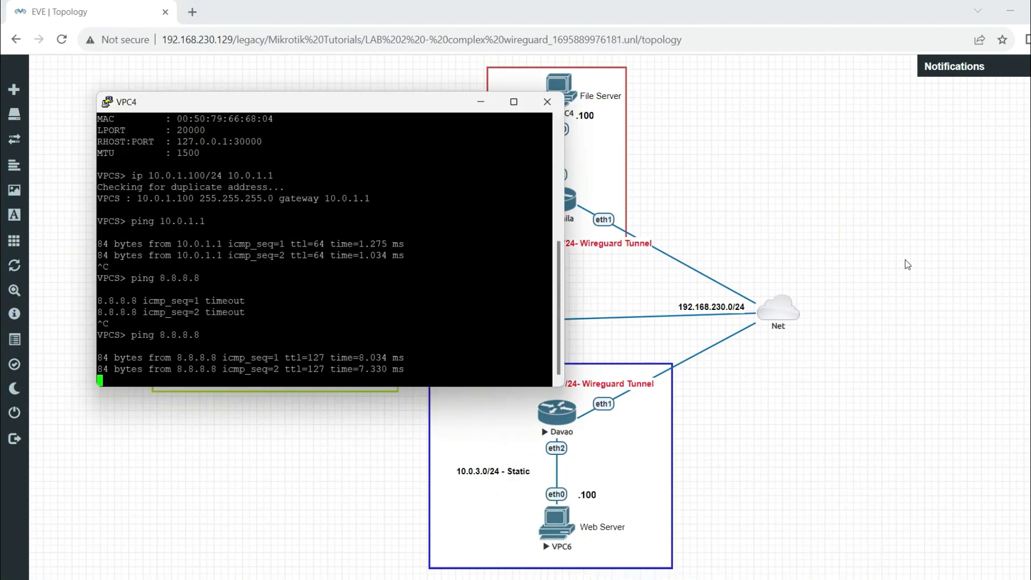
key(ctrl+c)
click(849, 176)
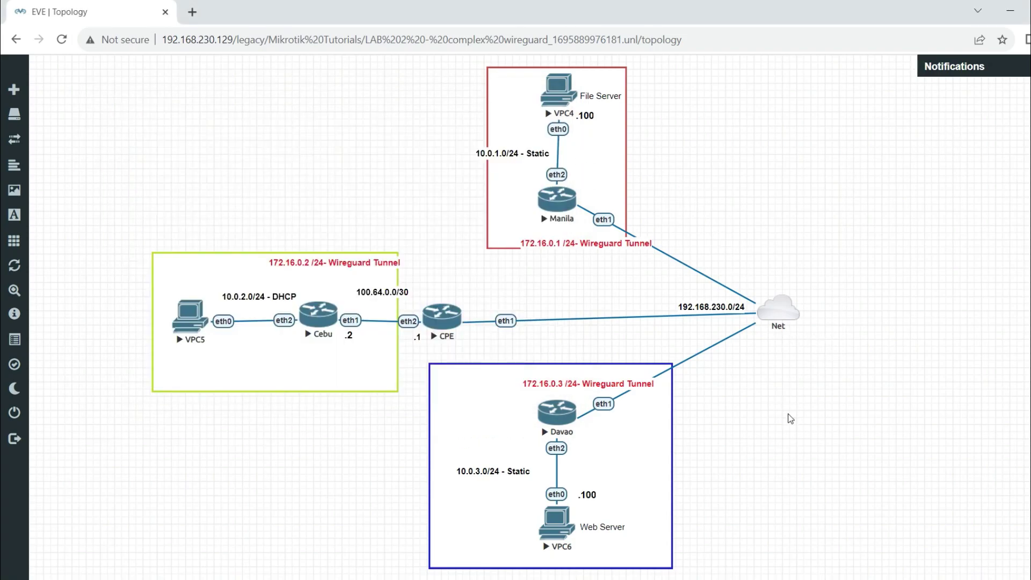
- Return to the Manila router and add a WireGuard interface named wireguard-Manila
click(1010, 11)
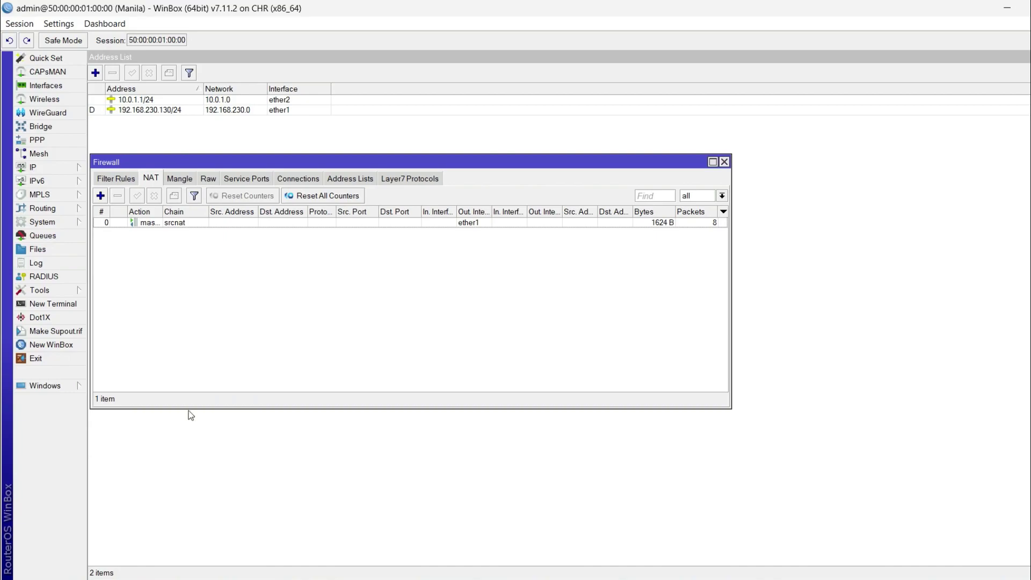
click(68, 117)
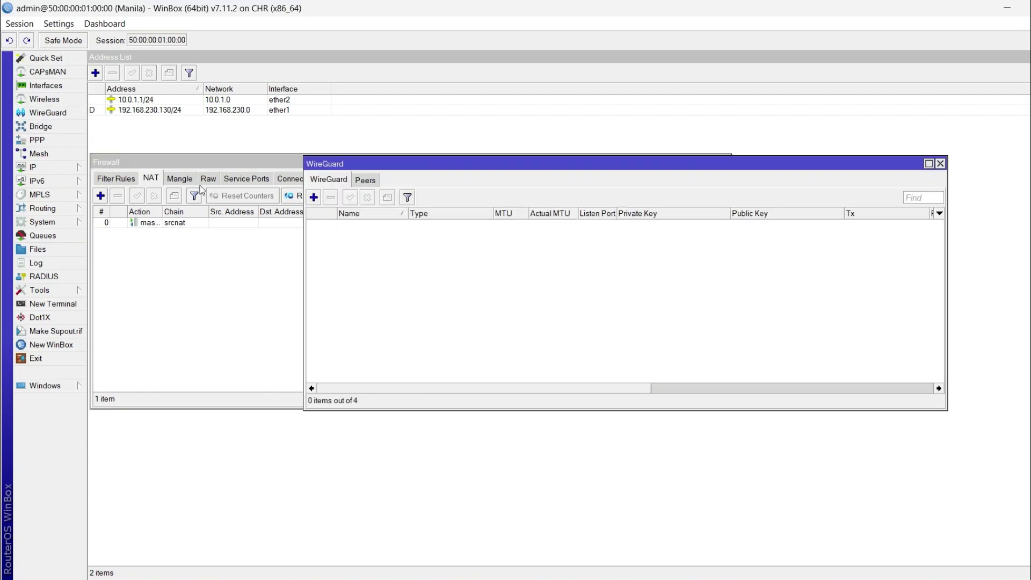
click(314, 197)
click(463, 145)
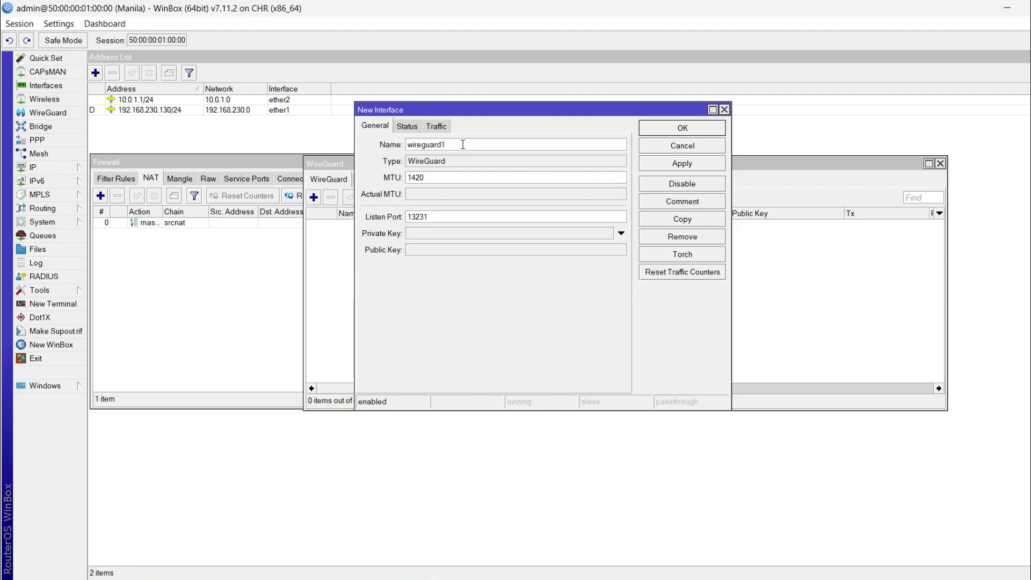
text(-Manila)
key(Return)
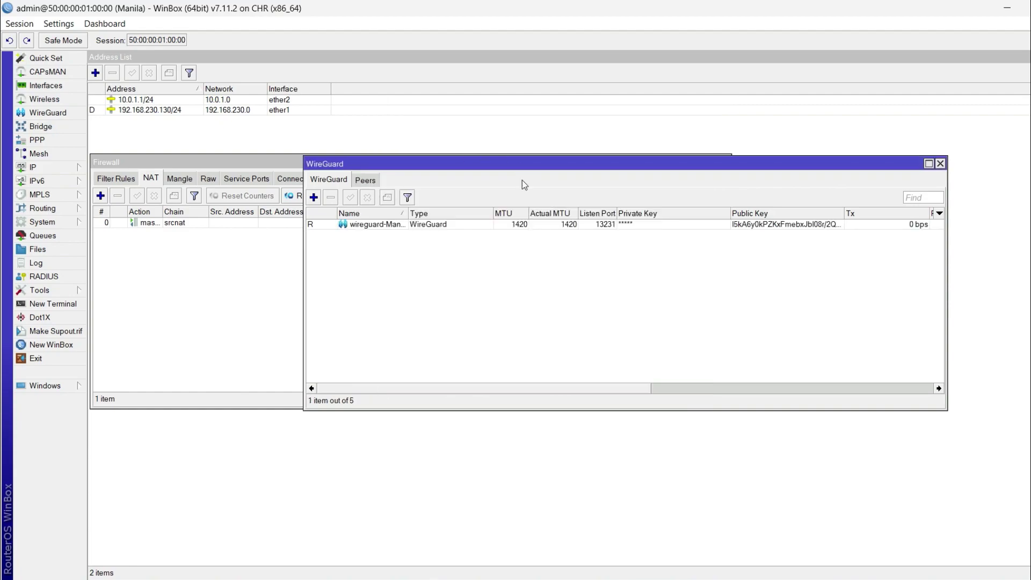
click(365, 181)
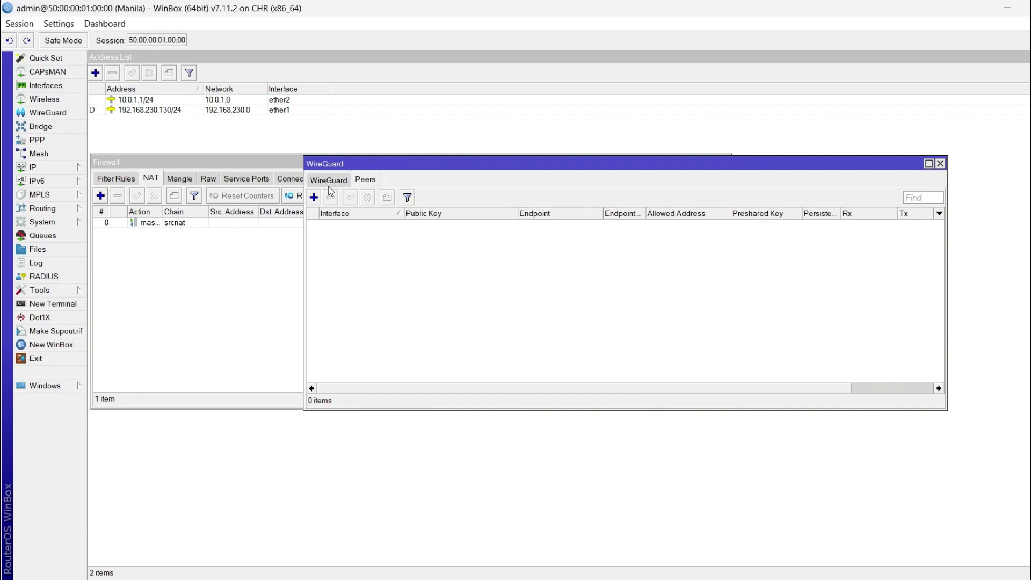
click(331, 184)
click(371, 181)
click(329, 180)
- Add the IP address 172.16.0.1/24 to the wireguard-Manila interface
click(38, 167)
click(110, 183)
click(95, 73)
click(369, 309)
click(350, 354)
click(352, 271)
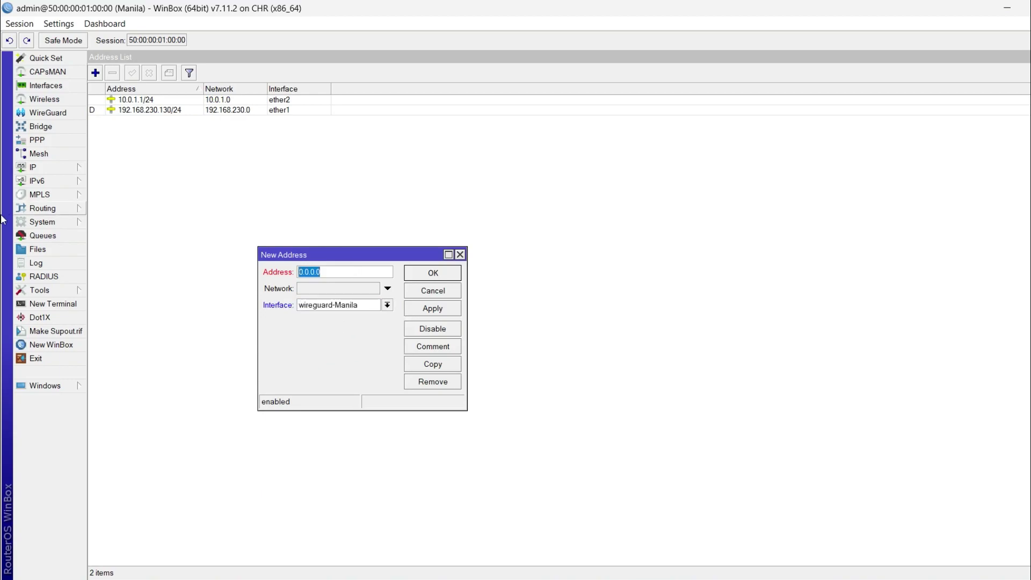
text(172.16.0.1/24)
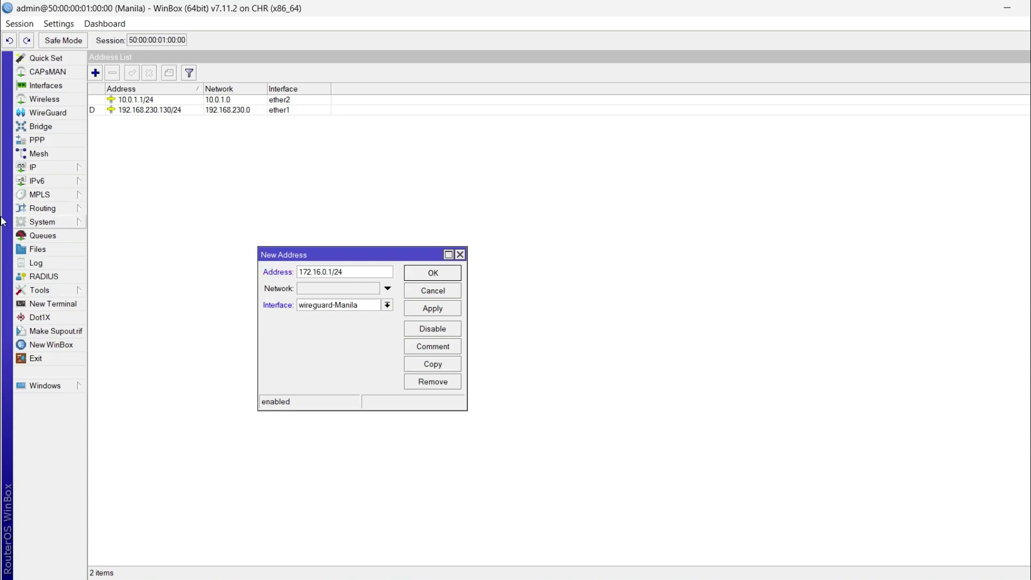
click(433, 274)
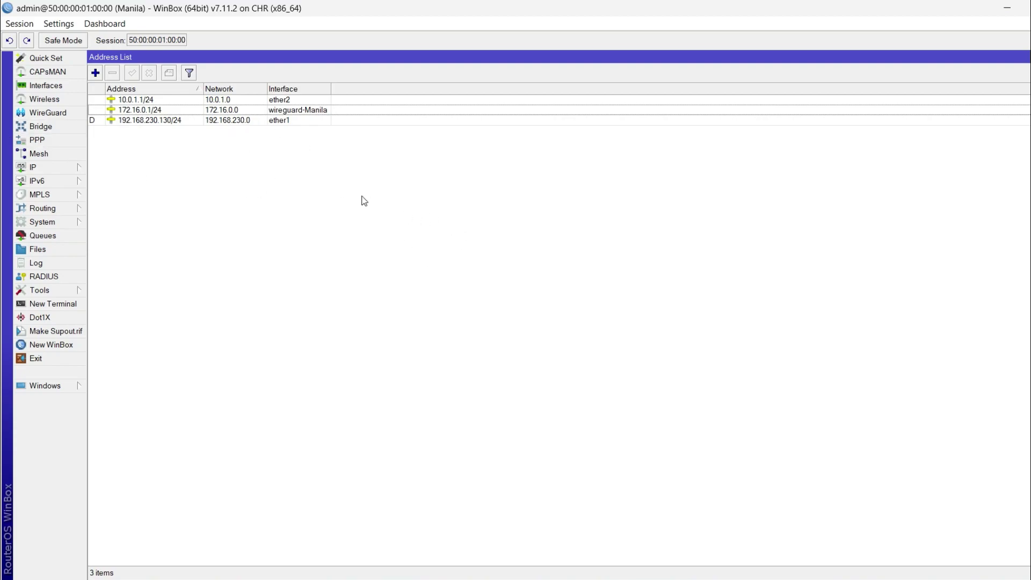
- Reconnect to the Davao router from the list of discovered neighbors and dismiss the password change request
click(66, 113)
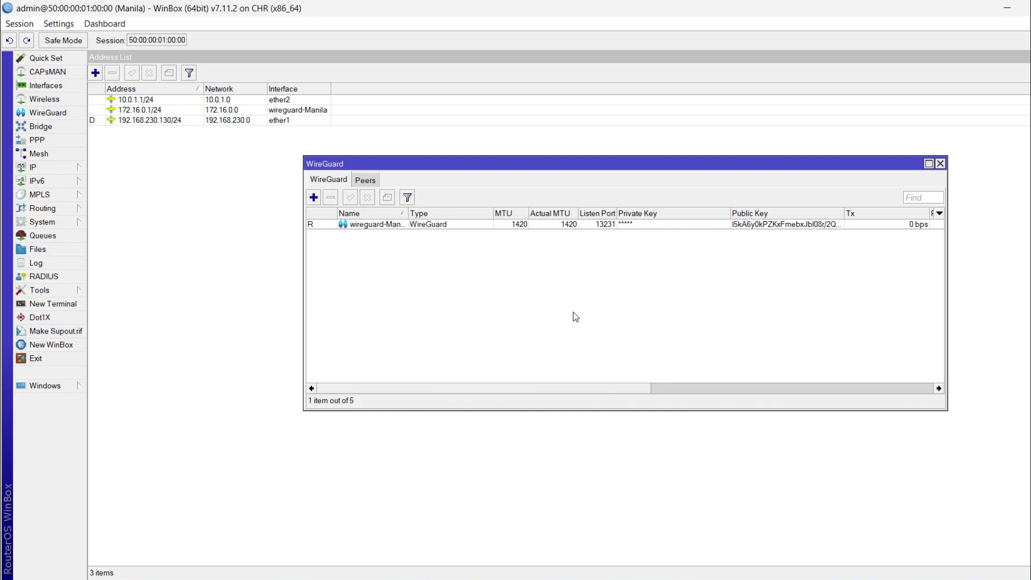
click(787, 564)
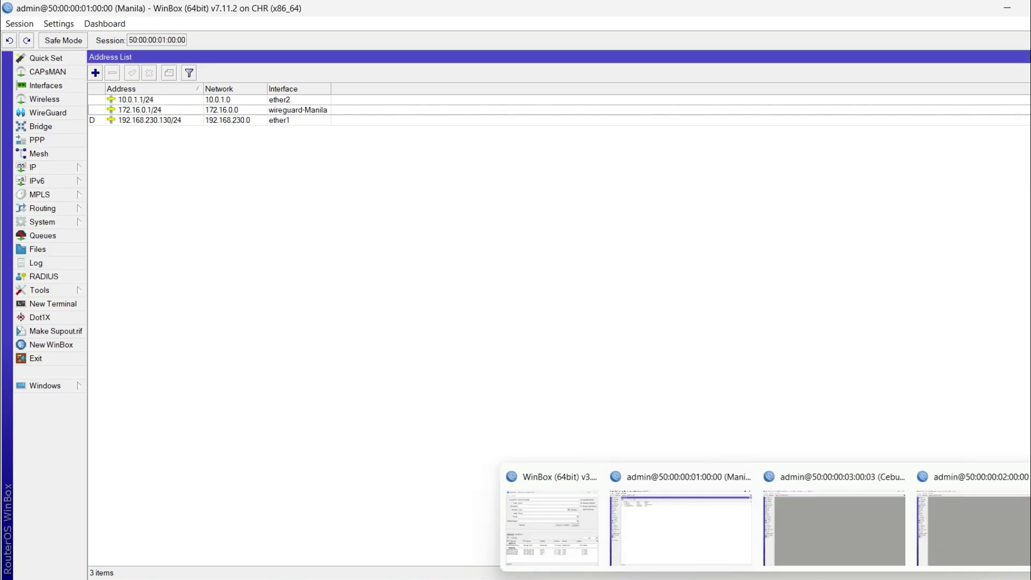
click(866, 540)
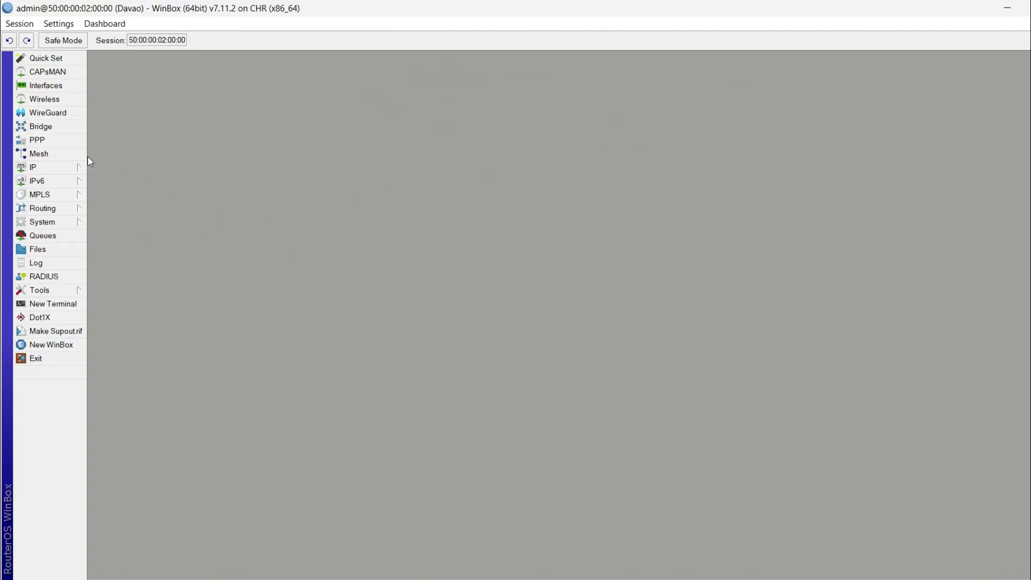
click(66, 114)
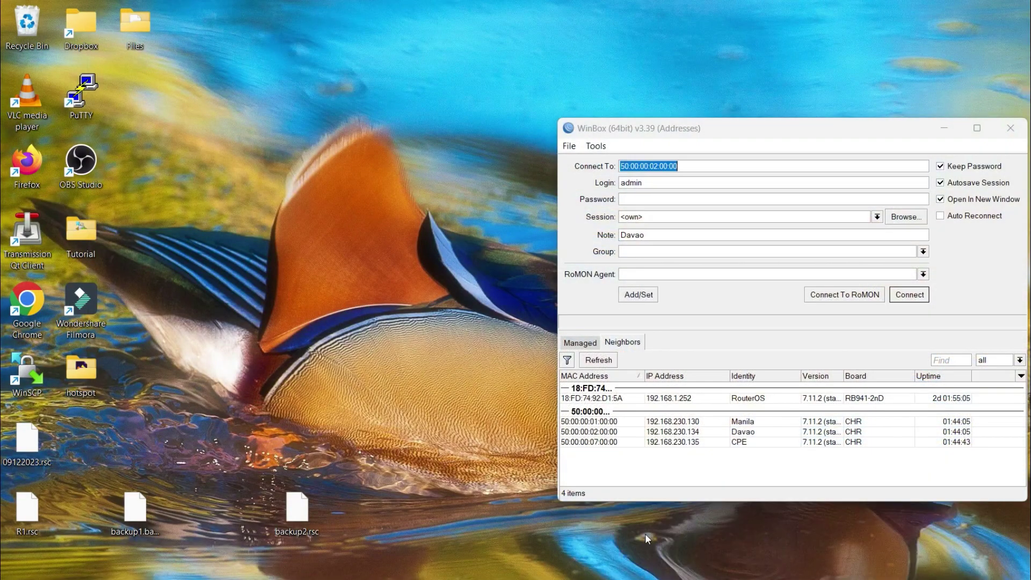
click(646, 534)
click(619, 434)
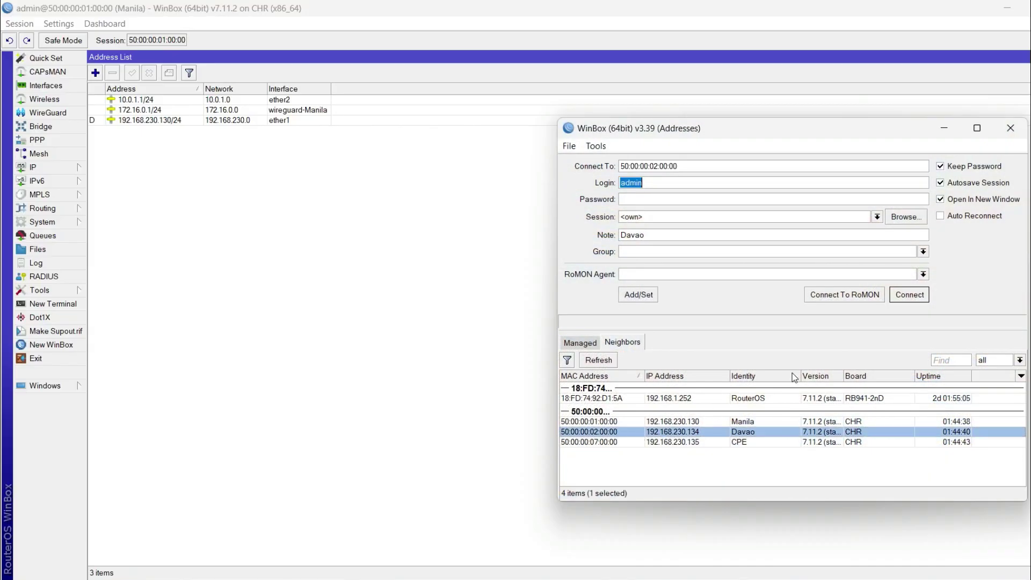
click(909, 294)
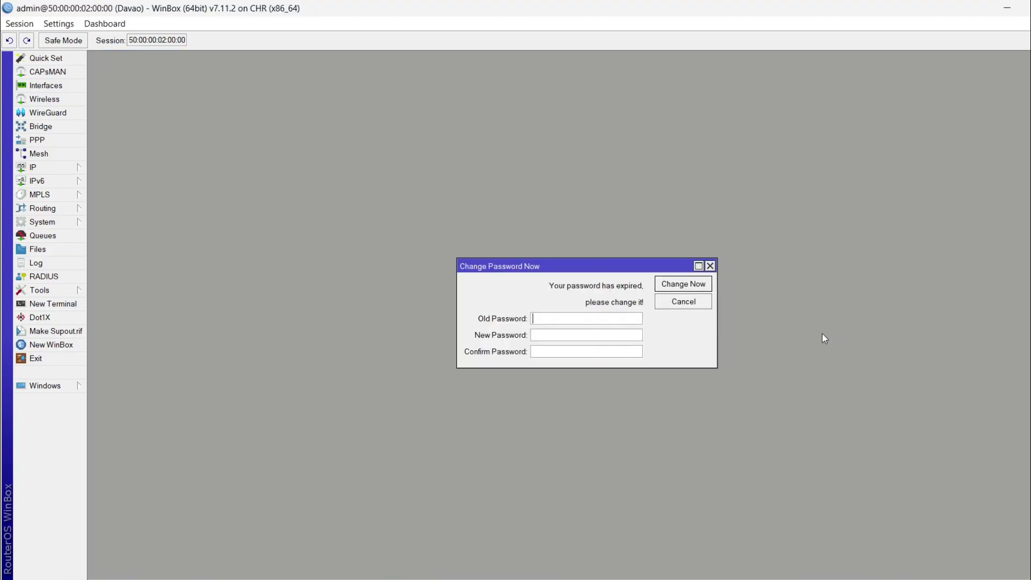
click(710, 265)
- Add a WireGuard interface named wireguard-Davao on the Davao router and view its peers list
click(47, 115)
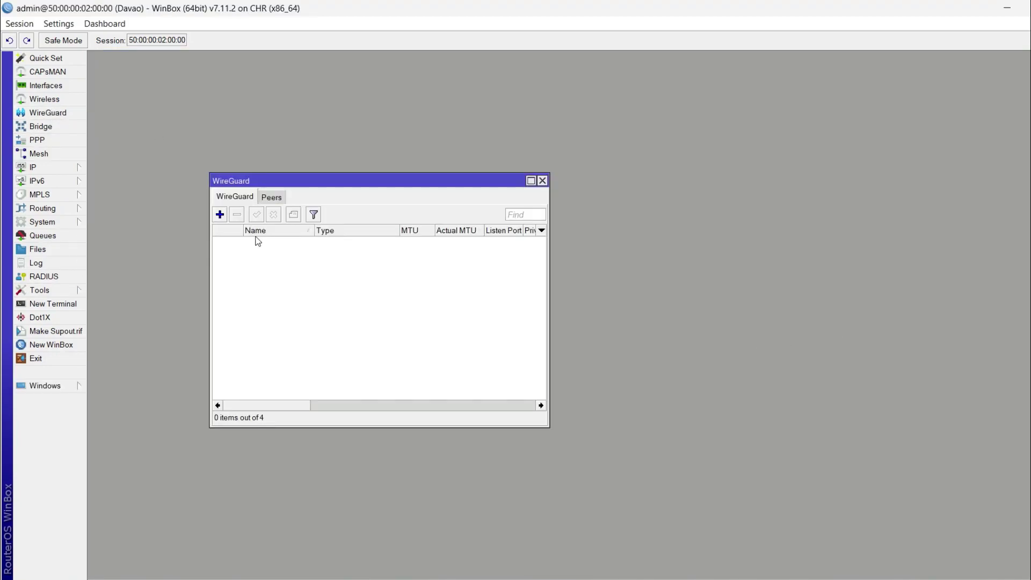
click(219, 214)
click(565, 208)
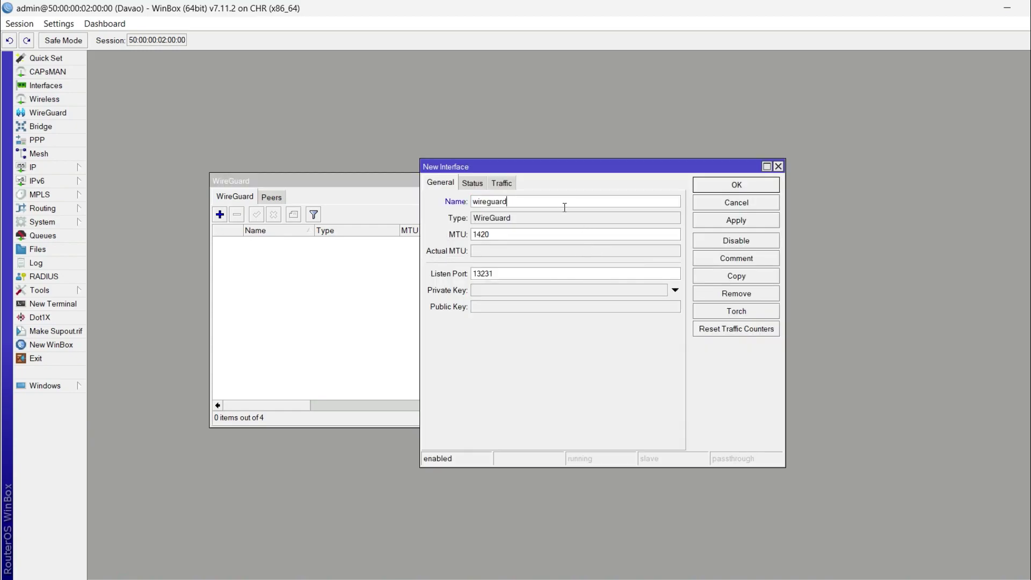
text(-Davao)
key(Return)
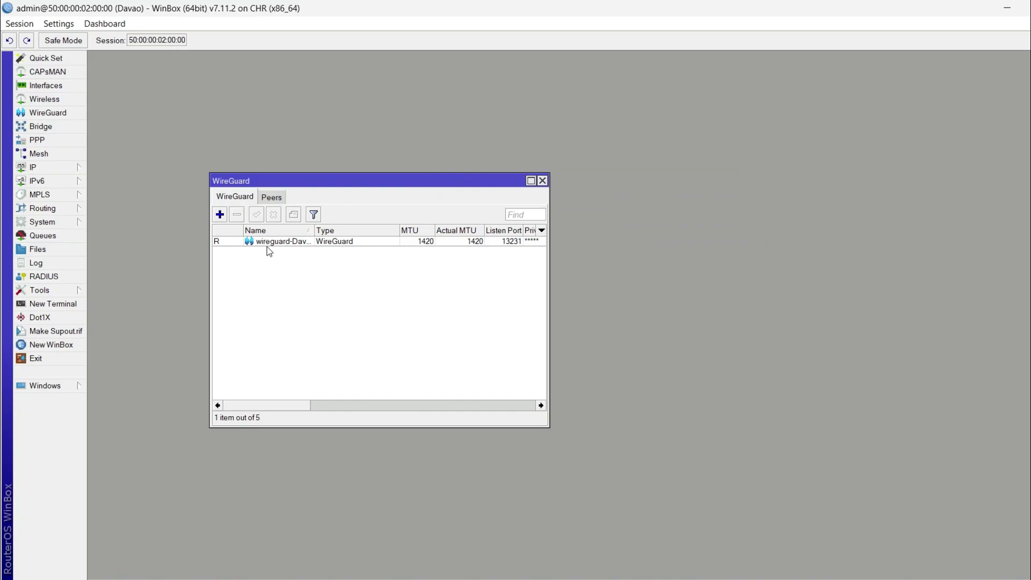
click(280, 198)
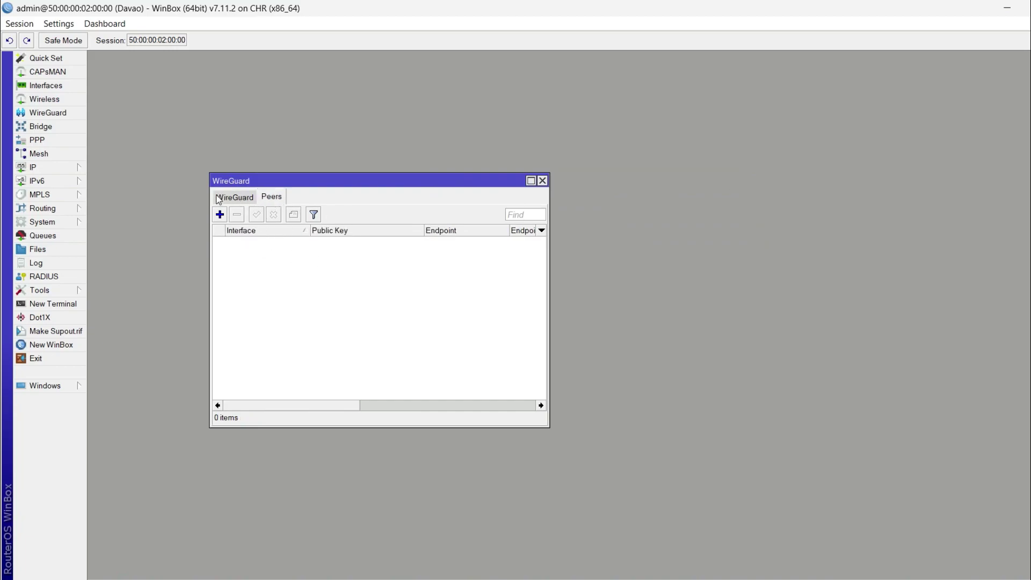
- Check the tunnel addressing in the topology and add the IP address 172.16.0.3/24 to the wireguard-Davao interface
click(62, 168)
click(112, 183)
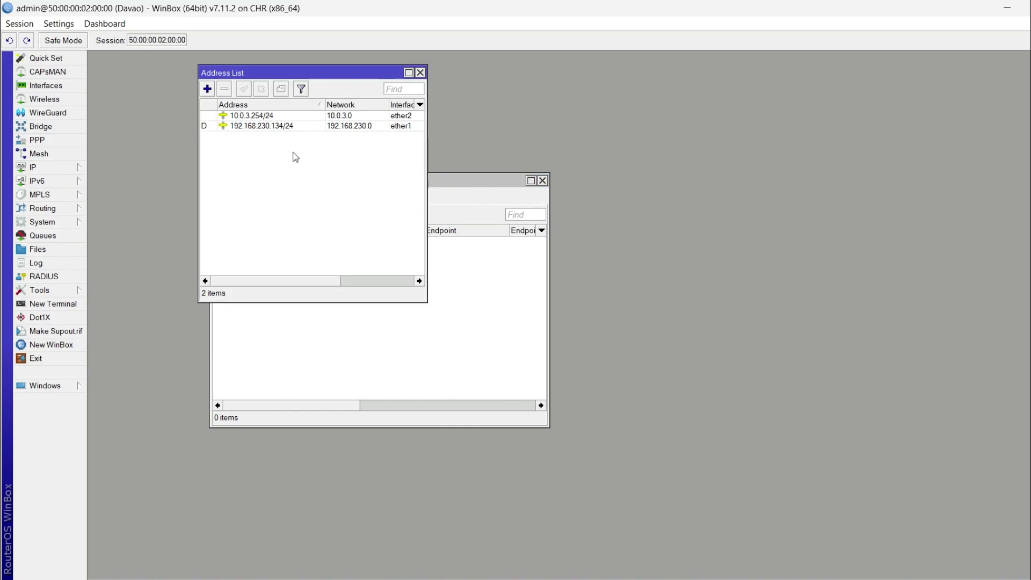
key(alt+Tab)
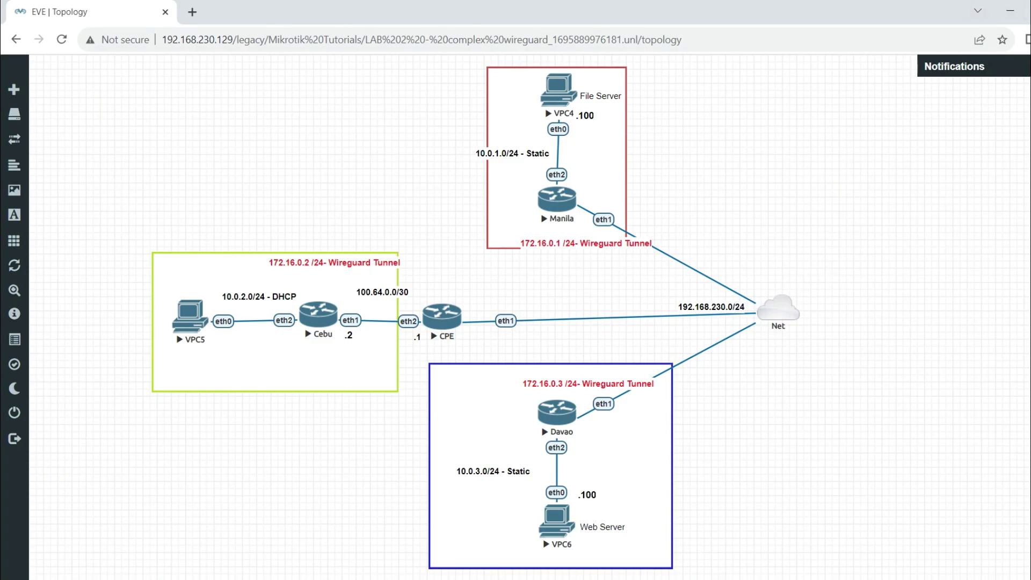
click(975, 536)
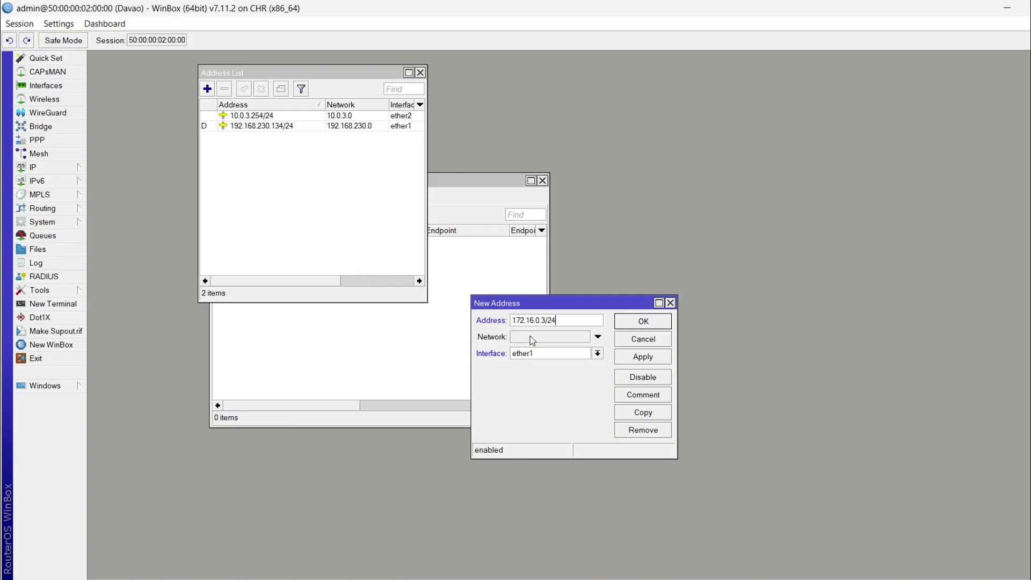
click(552, 353)
click(569, 403)
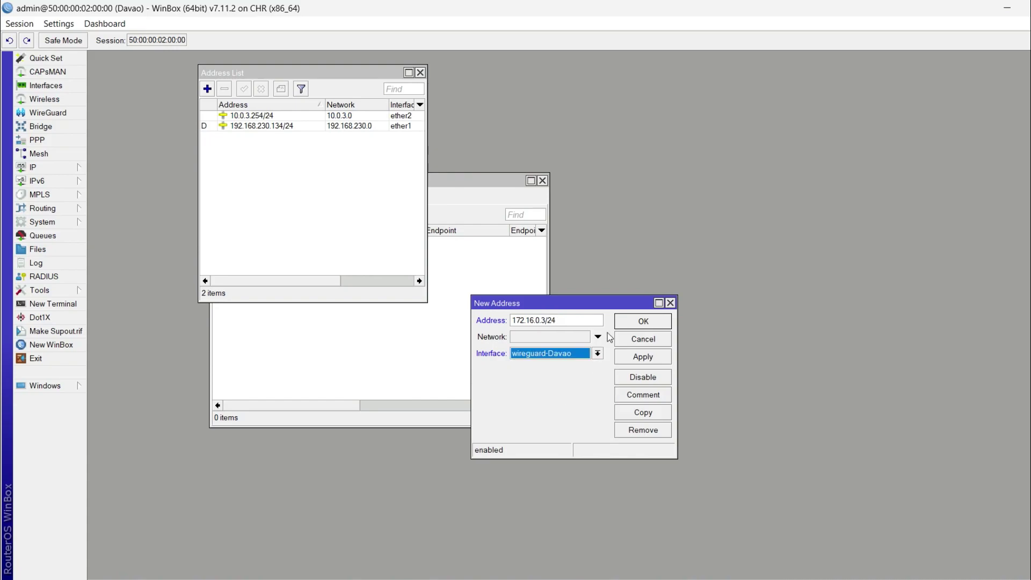
click(643, 322)
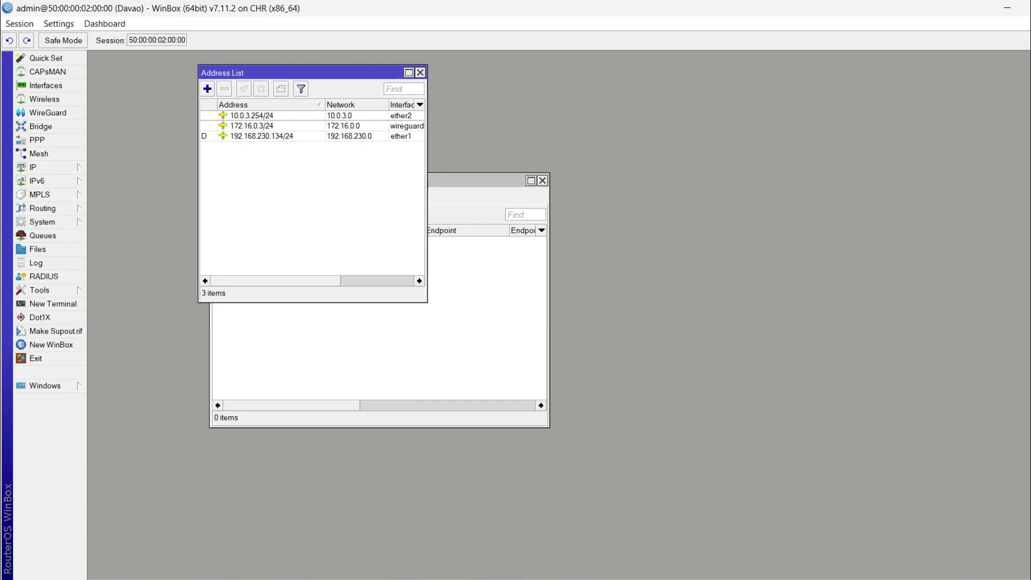
- Go back to the Manila router and start a new WireGuard peer on the wireguard-Manila interface
click(673, 538)
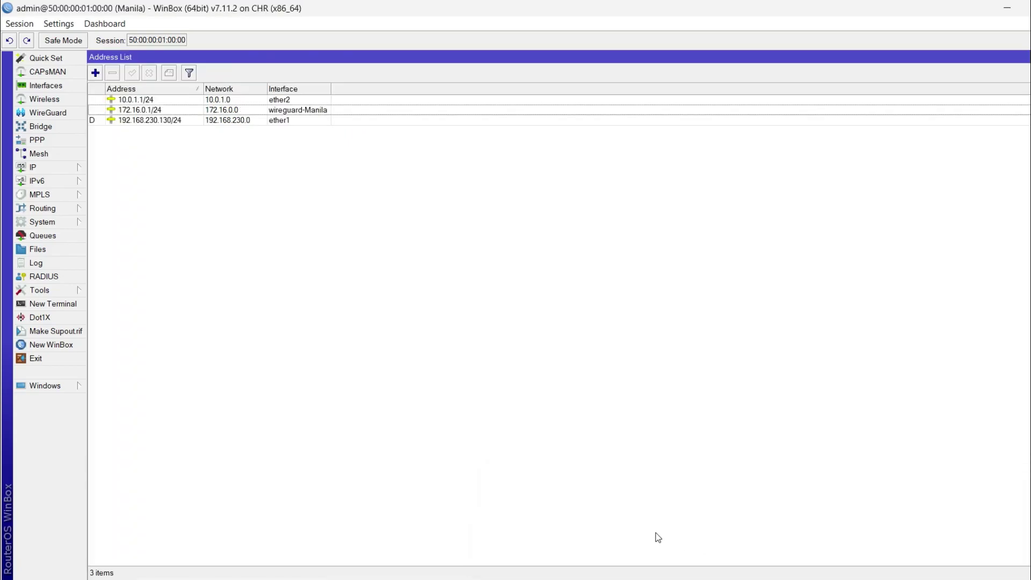
click(48, 113)
click(366, 181)
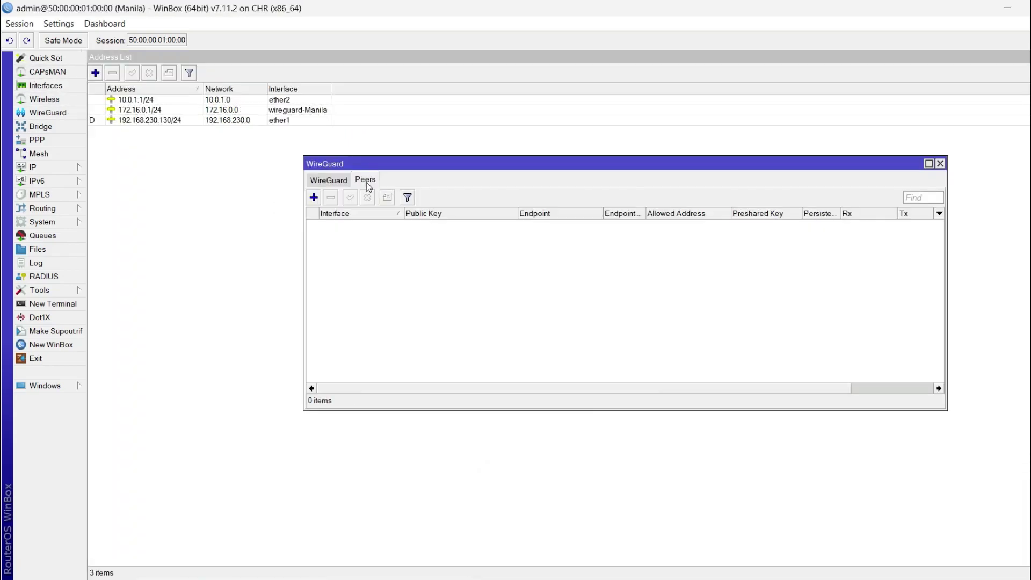
click(314, 198)
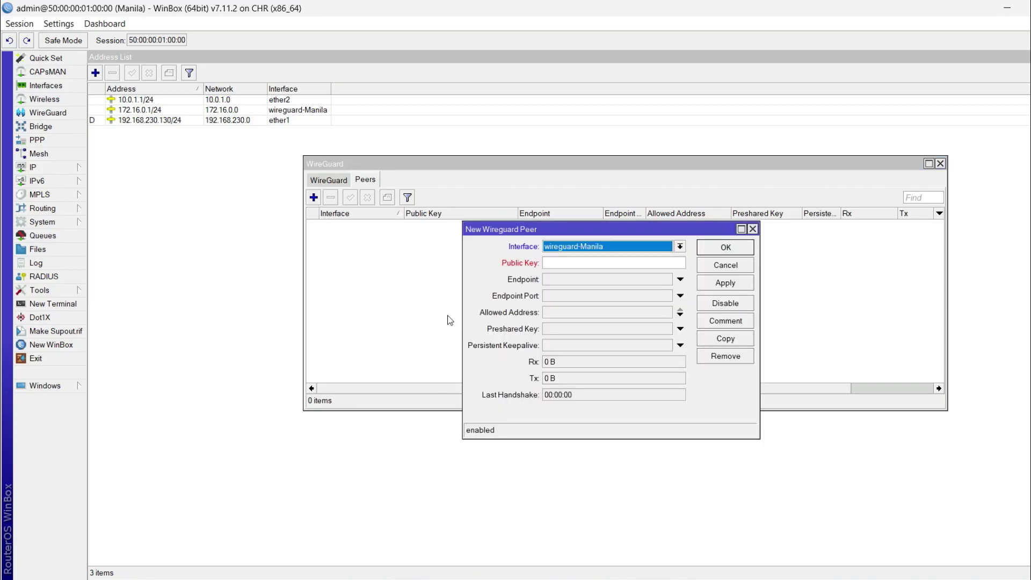
- On the Davao router, open the wireguard-Davao interface's details and copy its public key
mouse_move(809, 578)
click(988, 520)
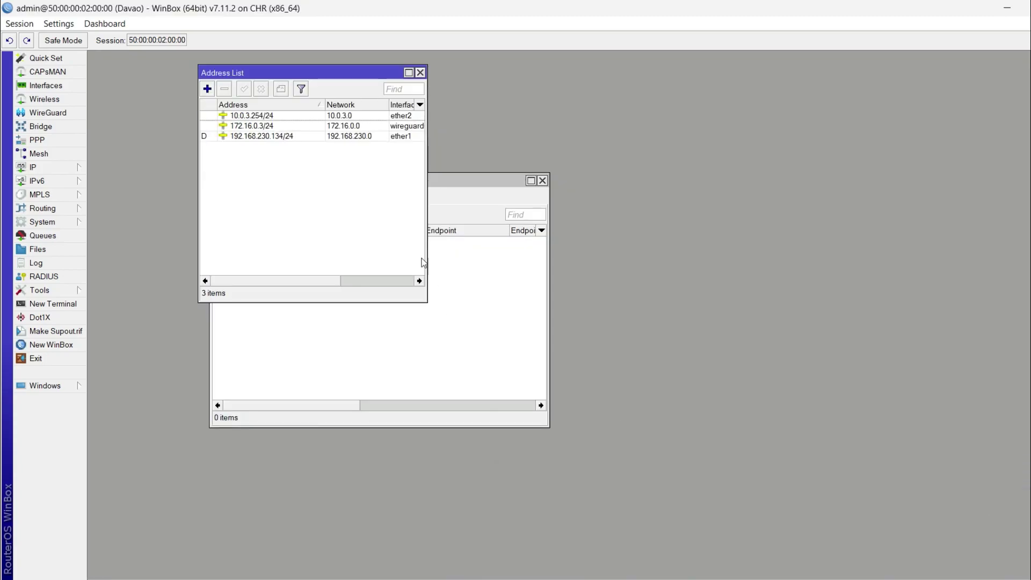
click(470, 401)
click(234, 197)
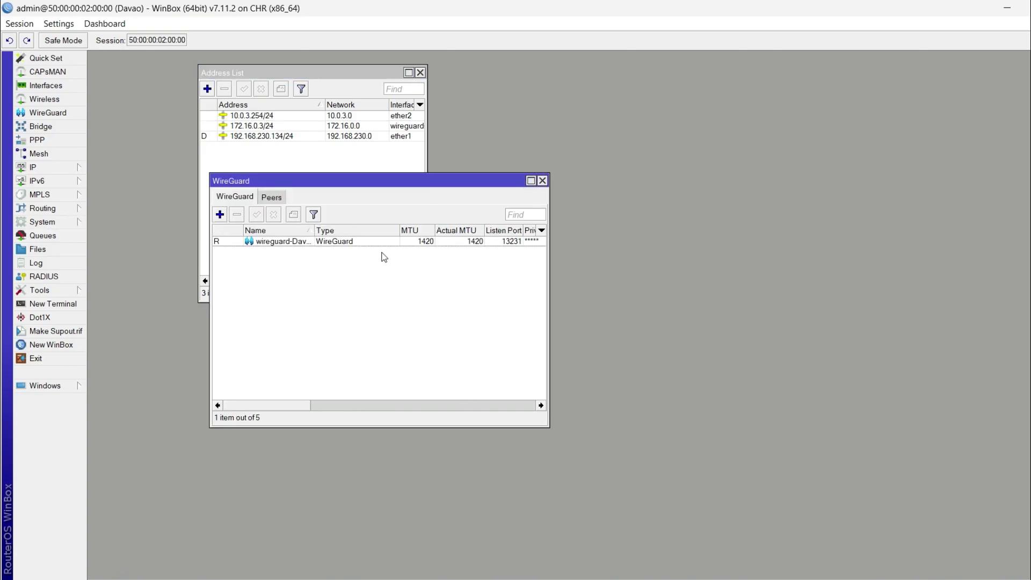
click(531, 180)
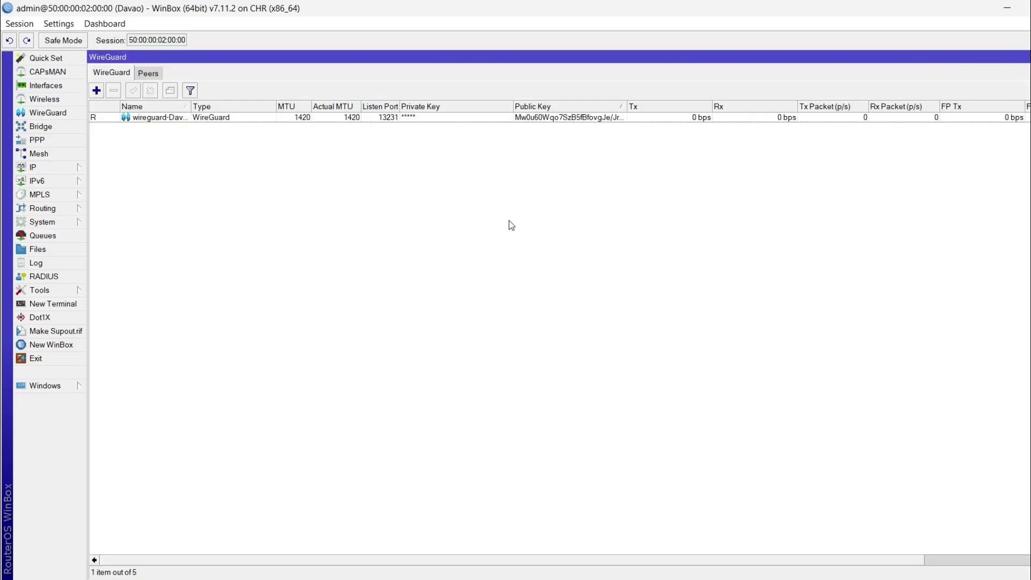
double_click(560, 119)
drag(674, 307, 475, 307)
key(ctrl+c)
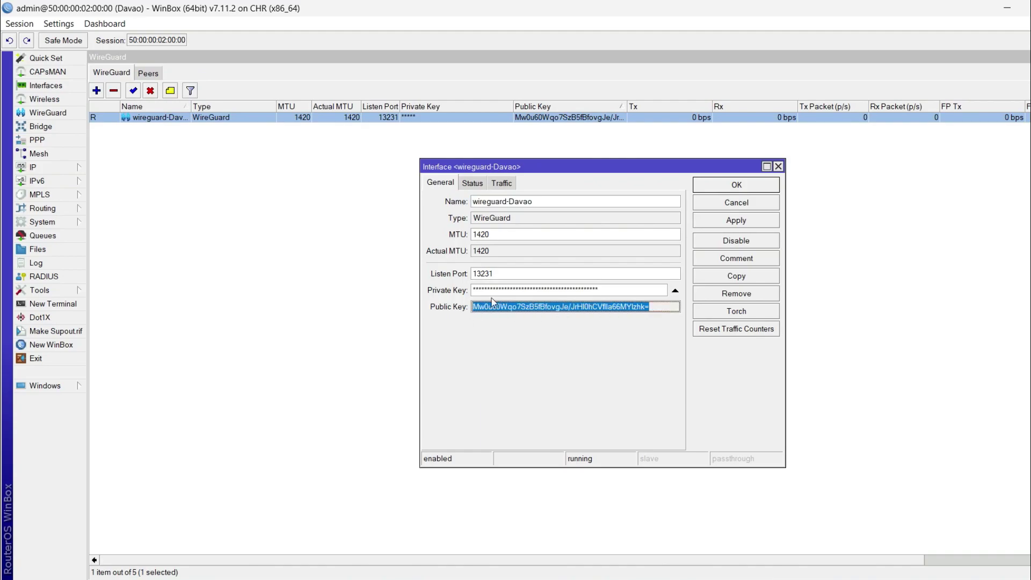
- Paste Davao's public key into Manila's new peer, set allowed address 172.16.0.3/32, and save the peer
click(731, 569)
click(598, 263)
key(ctrl+v)
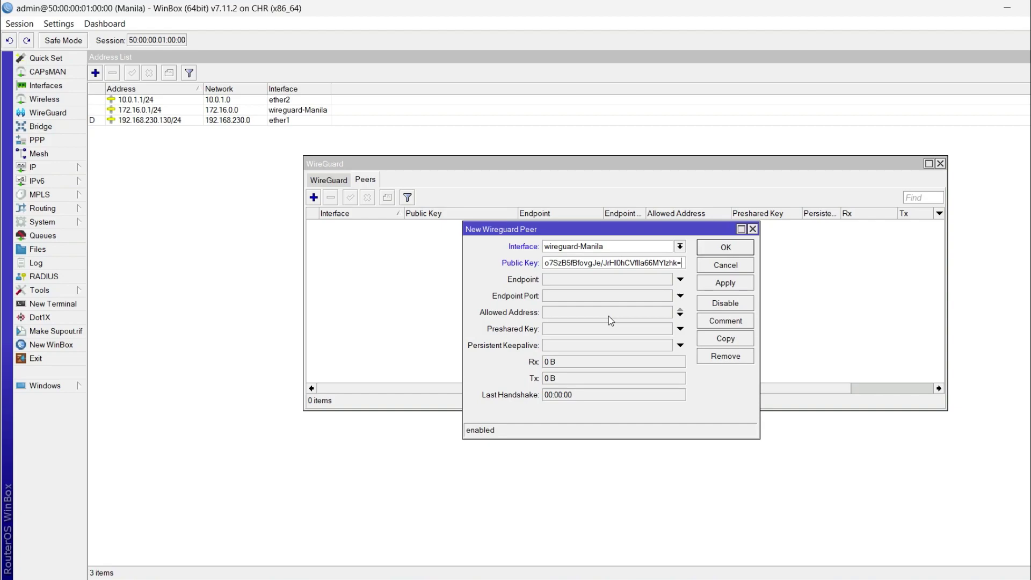
click(636, 318)
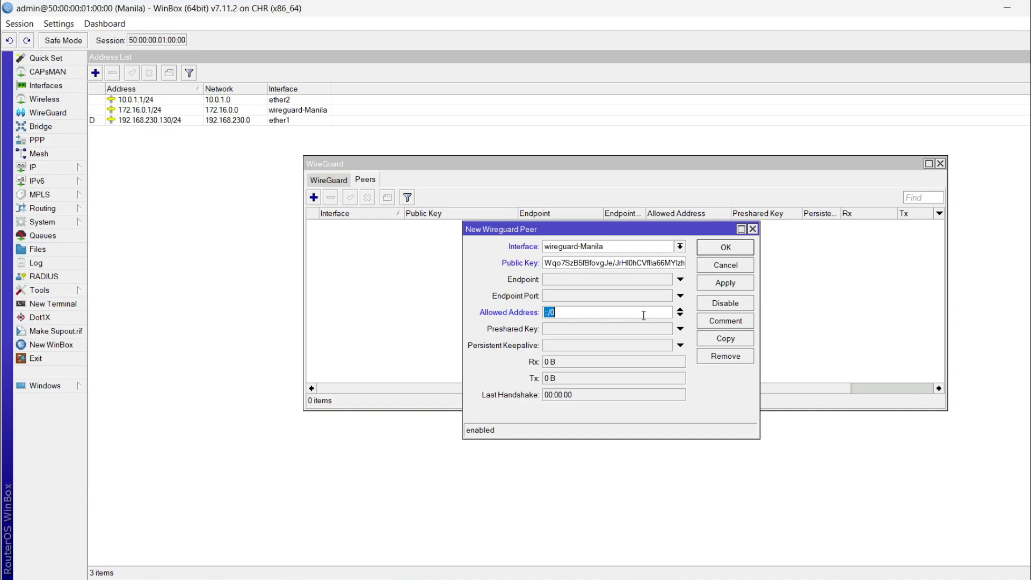
text(172.16.0.3/32)
click(725, 248)
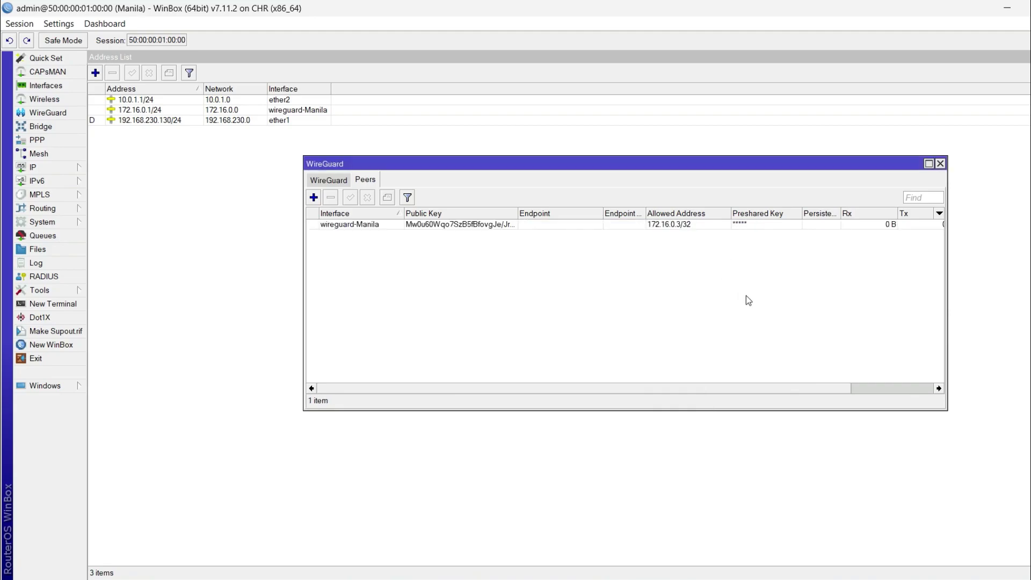
- Switch to the Davao router and start a new WireGuard peer on the wireguard-Davao interface
mouse_move(769, 579)
click(973, 529)
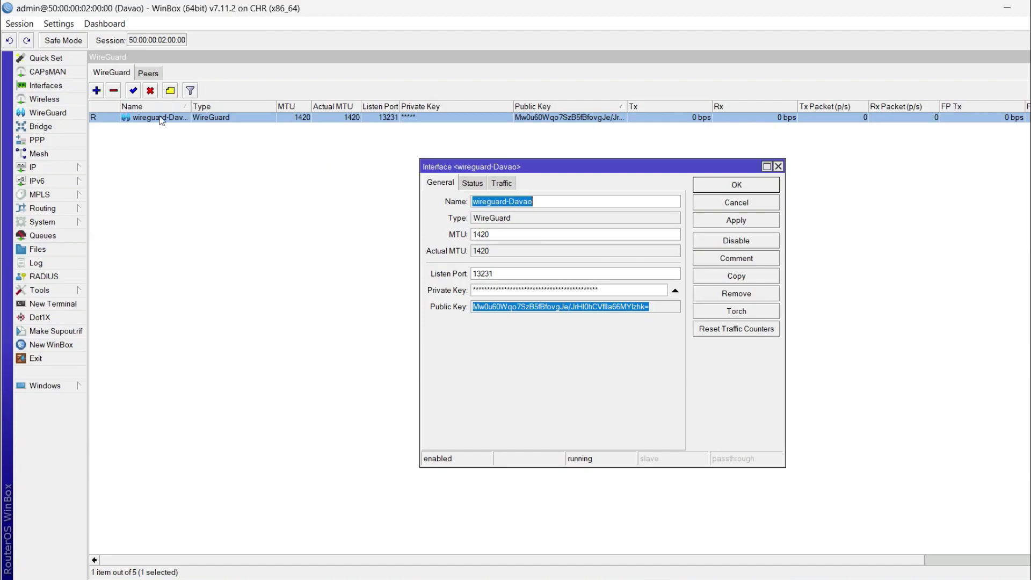
click(151, 75)
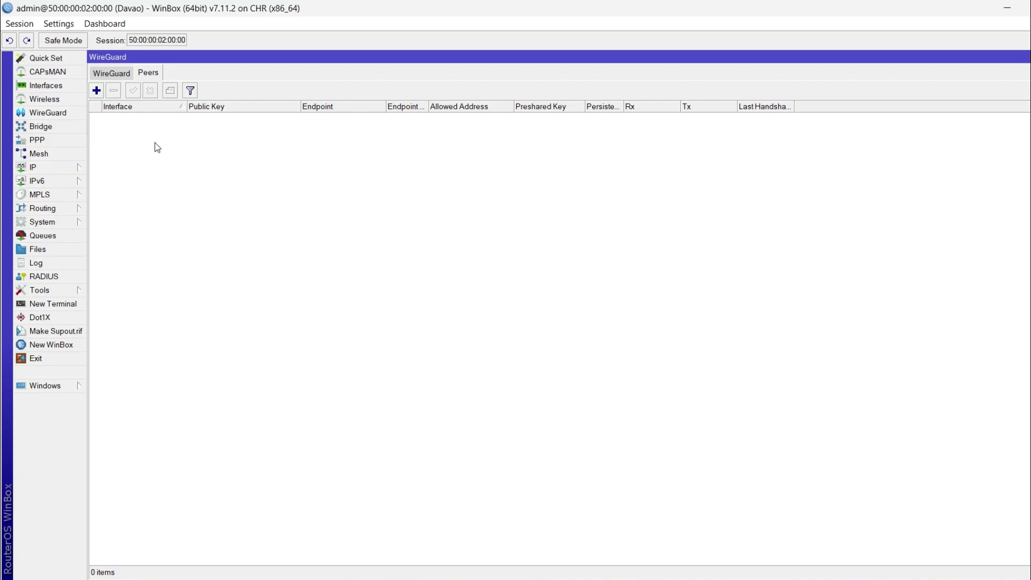
click(98, 91)
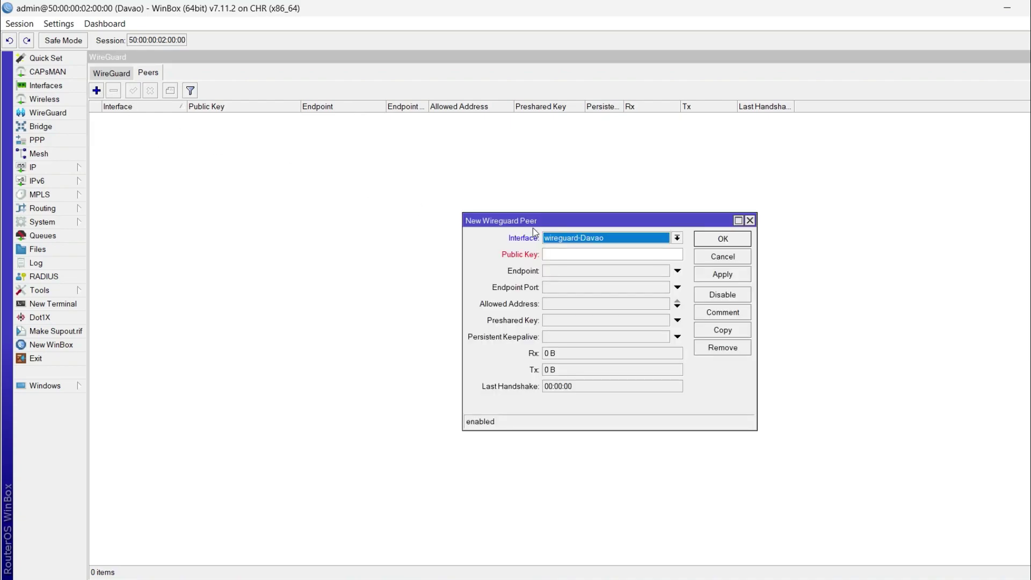
click(573, 255)
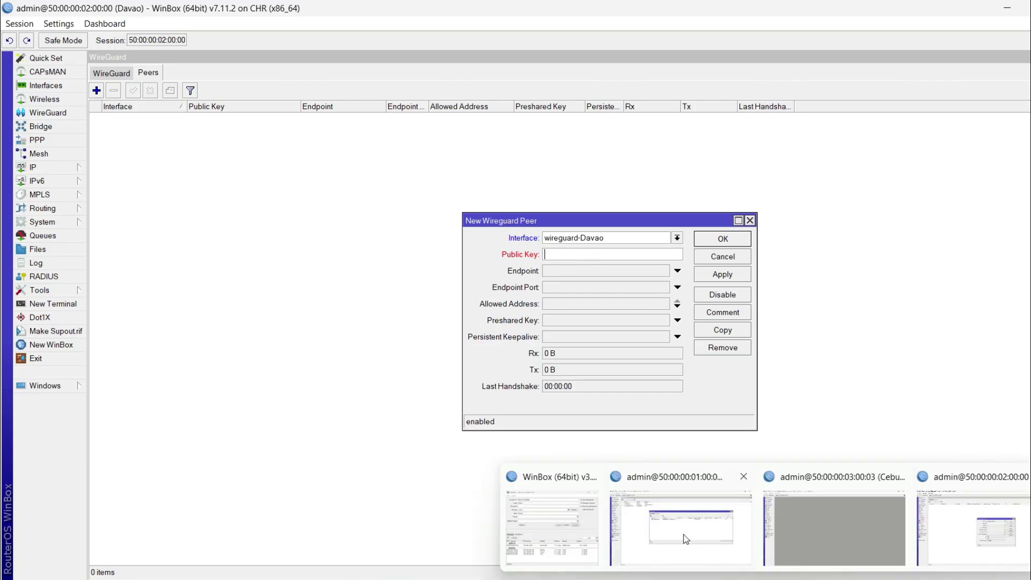
- On the Manila router, open the wireguard-Manila interface's details and copy its public key
click(690, 539)
click(321, 181)
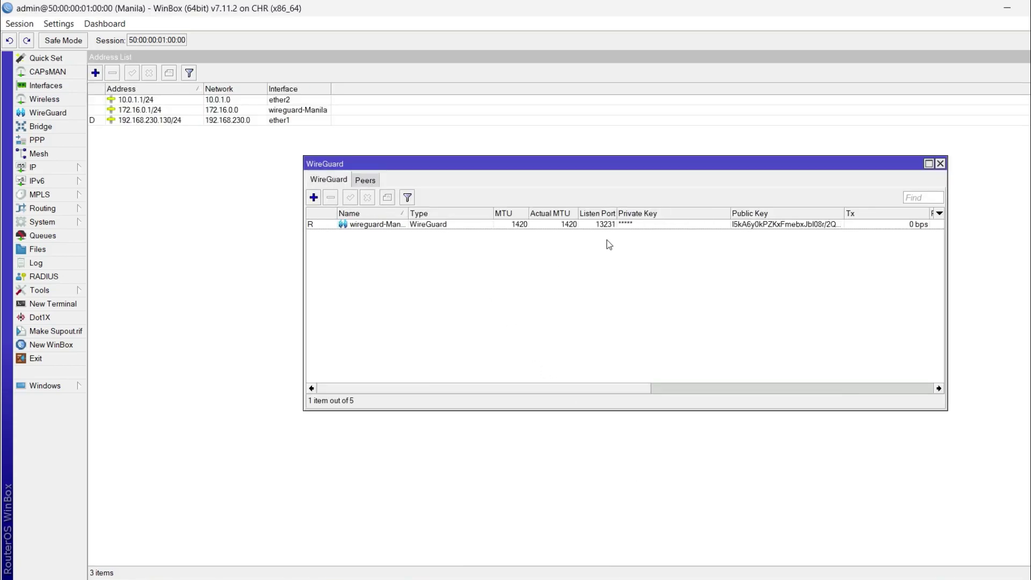
double_click(783, 226)
drag(598, 248, 407, 250)
key(ctrl+c)
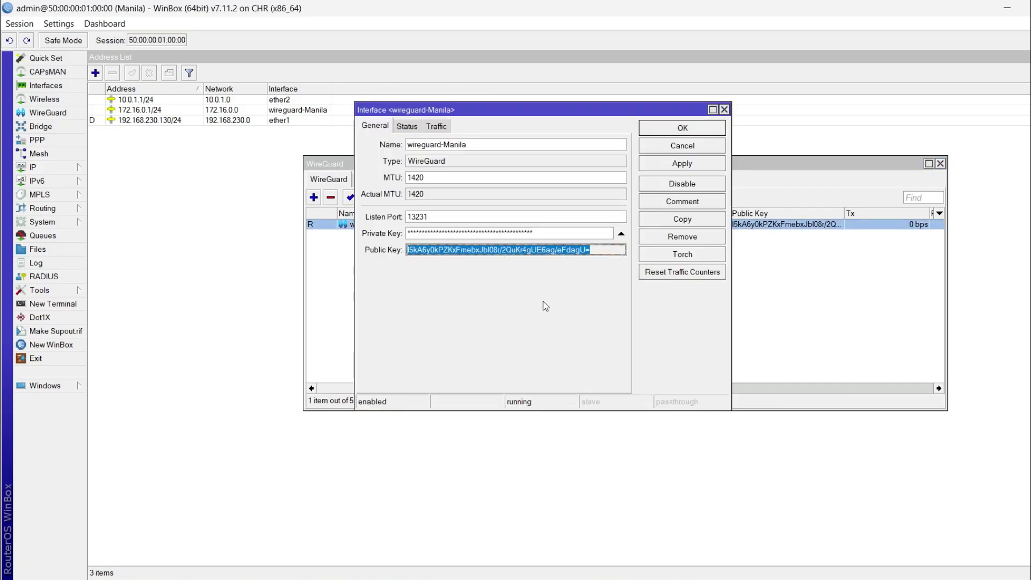
- Paste Manila's public key into Davao's new peer and set endpoint 192.168.230.130 with endpoint port 13231
mouse_move(763, 577)
click(984, 550)
click(572, 255)
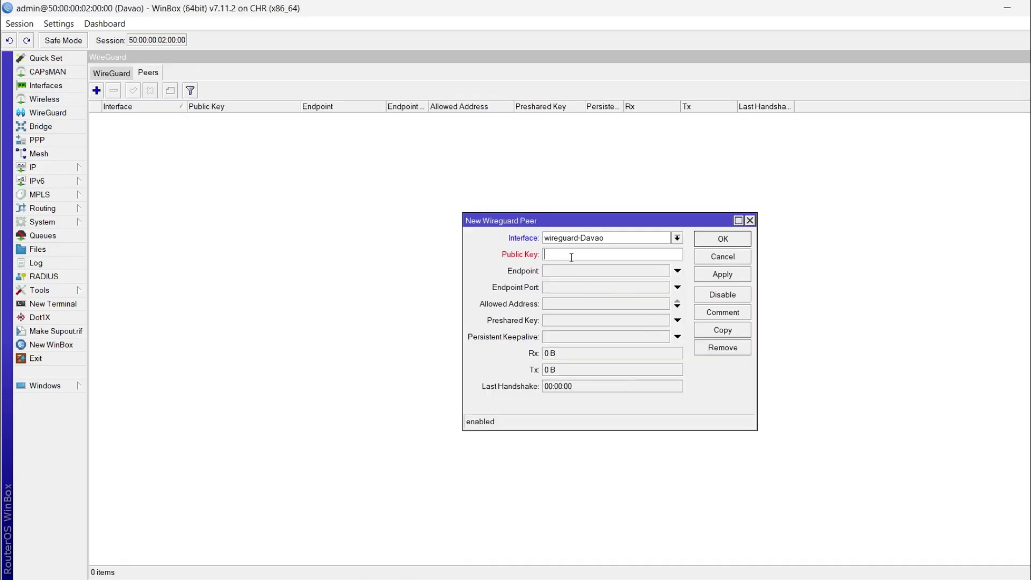
key(ctrl+v)
click(579, 271)
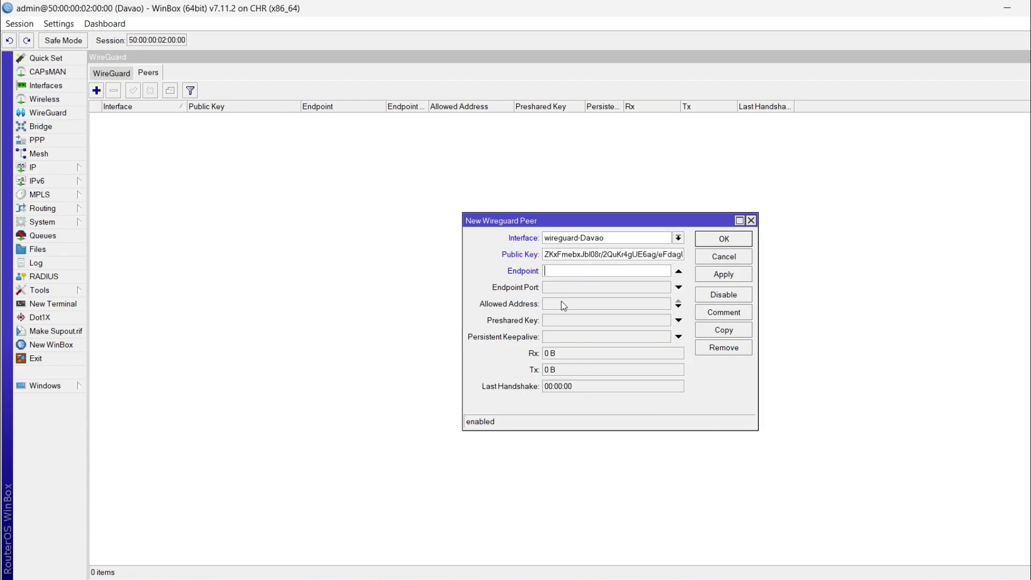
text(192.168.230.130)
click(576, 290)
text(13231)
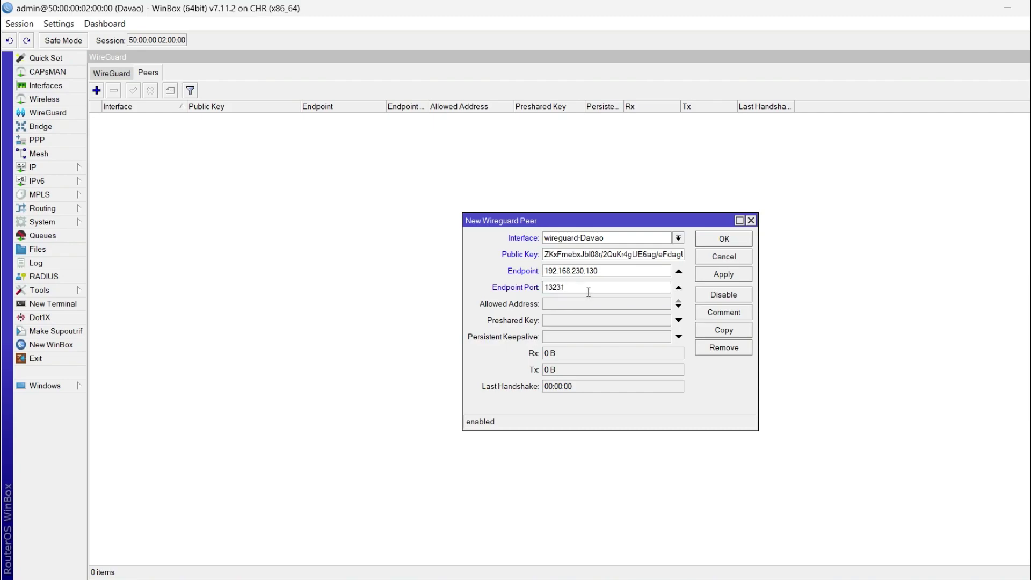
- Set the Davao peer's allowed address to 0.0.0.0/0 and save the peer
click(569, 306)
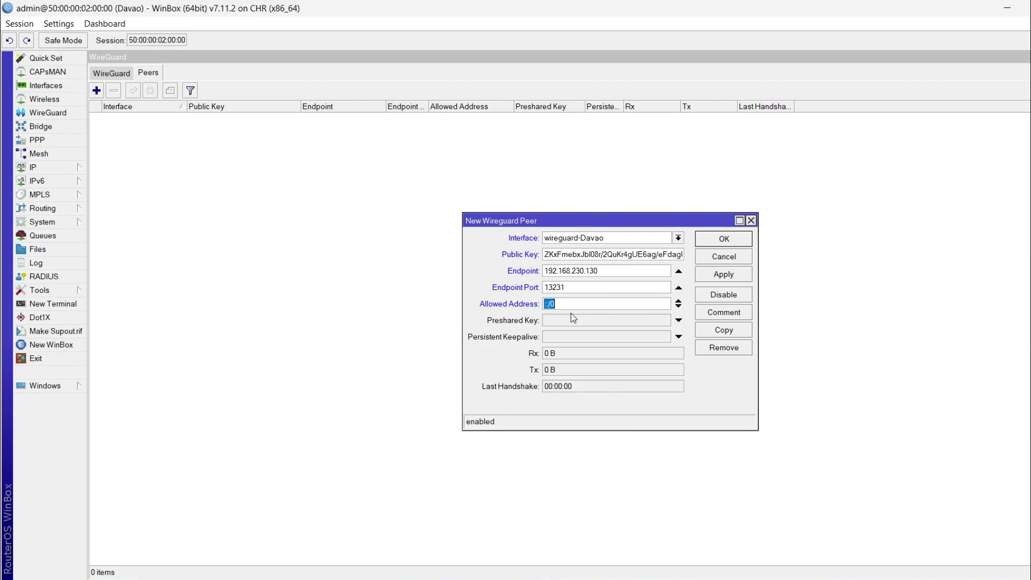
click(549, 256)
click(549, 303)
text(0.0.0.0/0)
drag(614, 308, 330, 290)
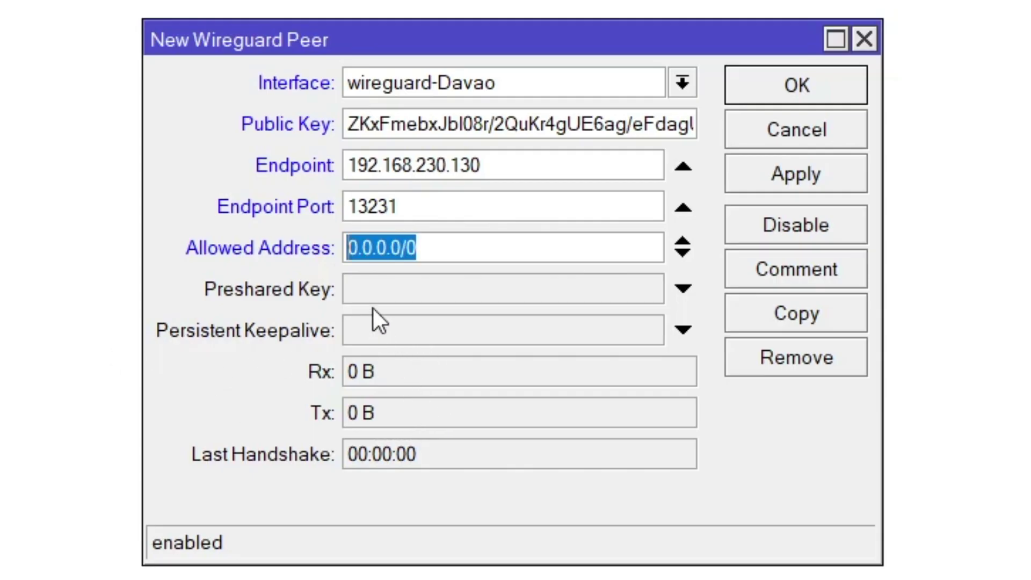
click(458, 253)
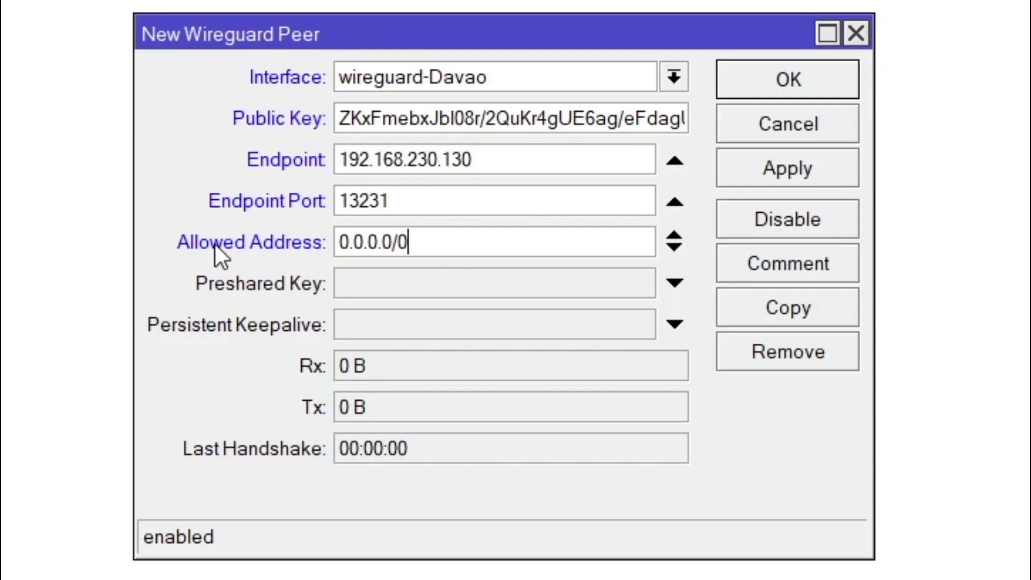
click(363, 414)
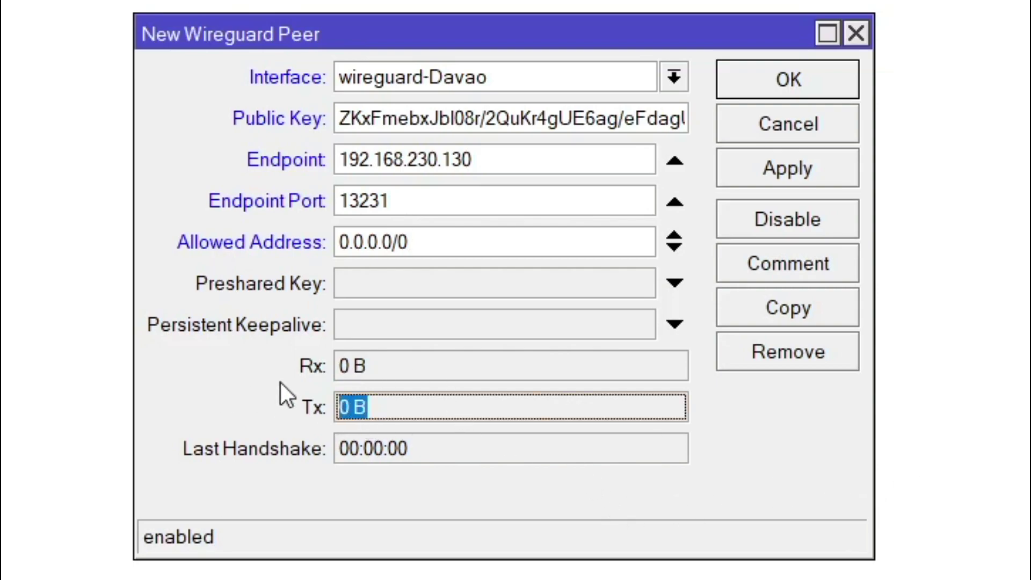
click(417, 366)
click(362, 369)
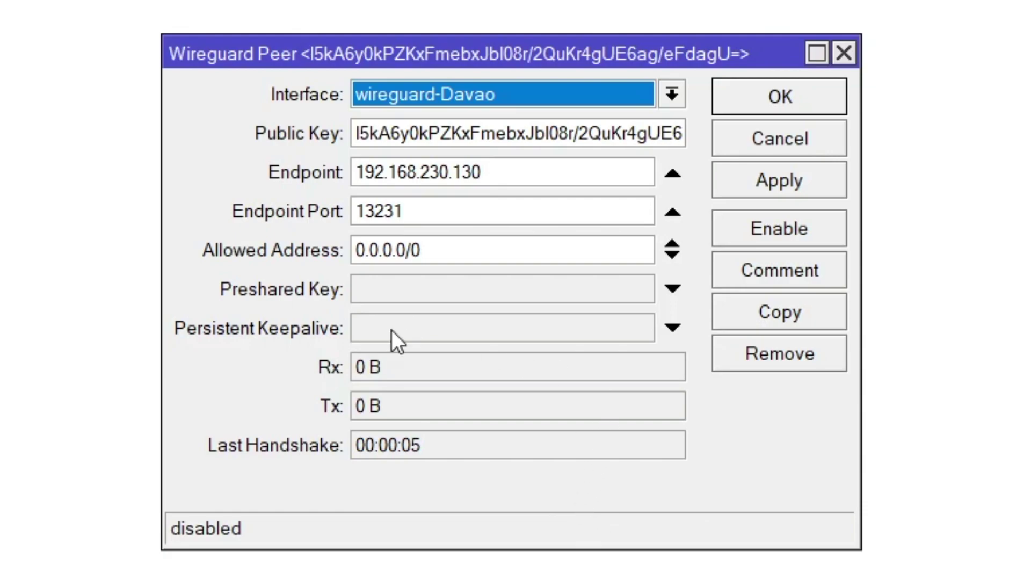
click(765, 100)
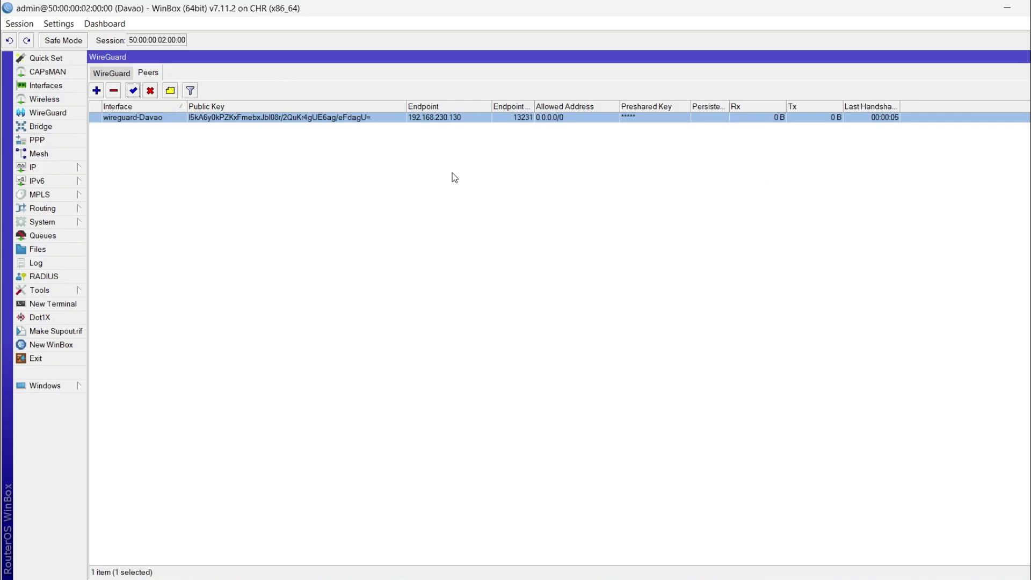
- Test the tunnel by pinging Manila's WireGuard address 172.16.0.1 from Davao, and close the ping tool
click(39, 290)
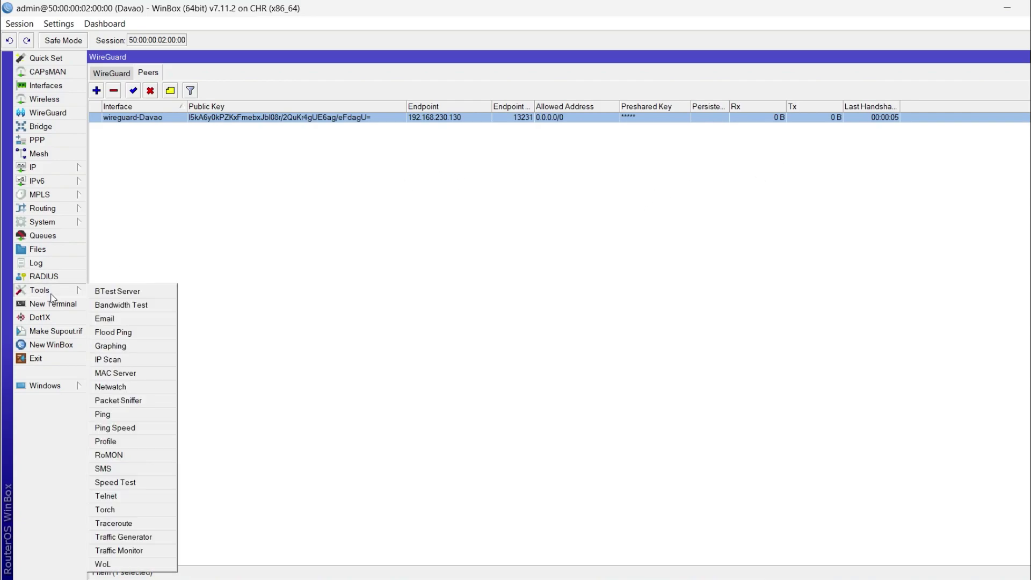
click(142, 418)
drag(256, 64, 454, 222)
text(172.160)
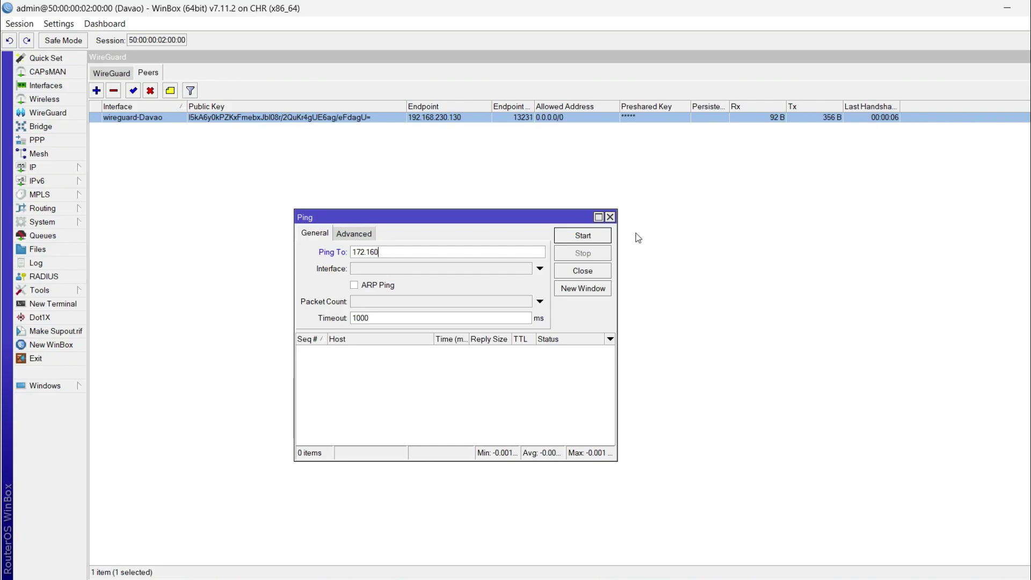
key(BackSpace)
text(0.1)
key(Return)
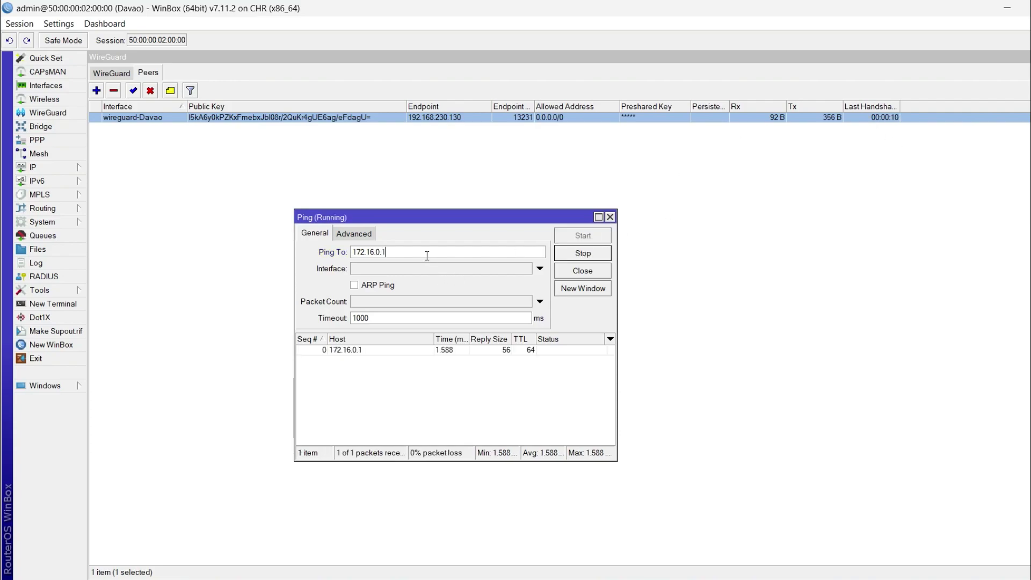
click(579, 261)
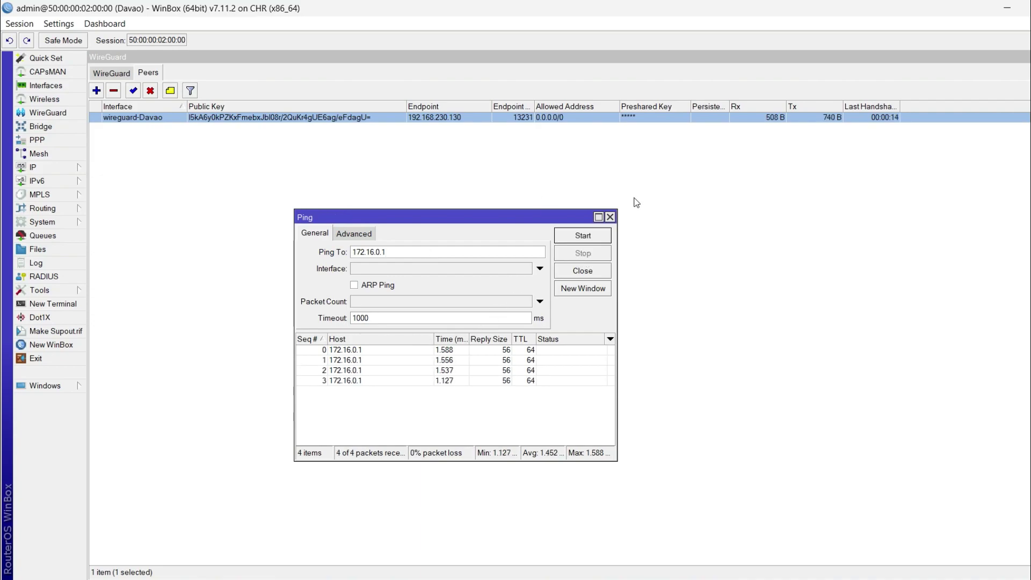
click(611, 217)
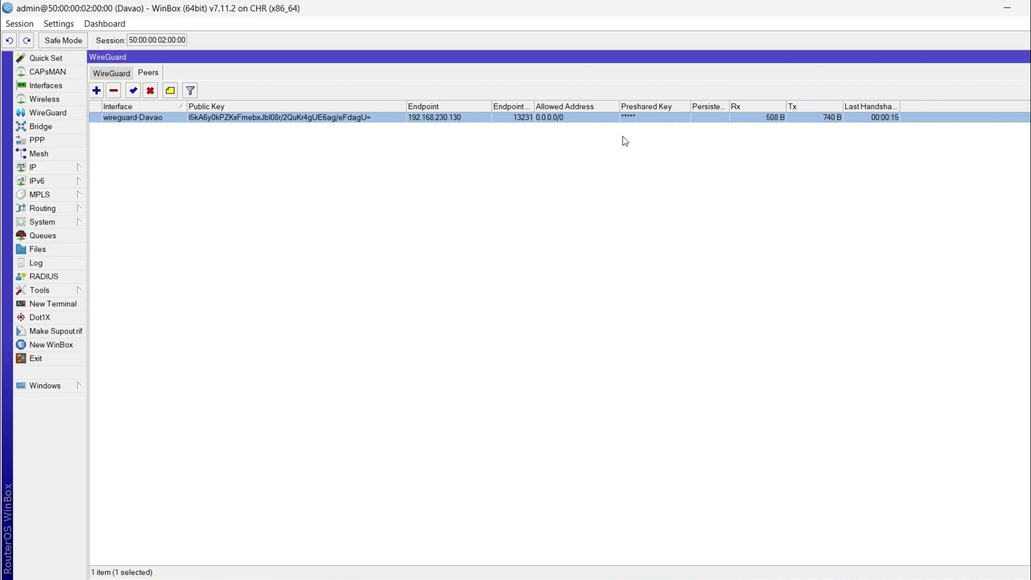
- Set the persistent keepalive of Davao's WireGuard peer to 00:00:05 and save it
double_click(689, 118)
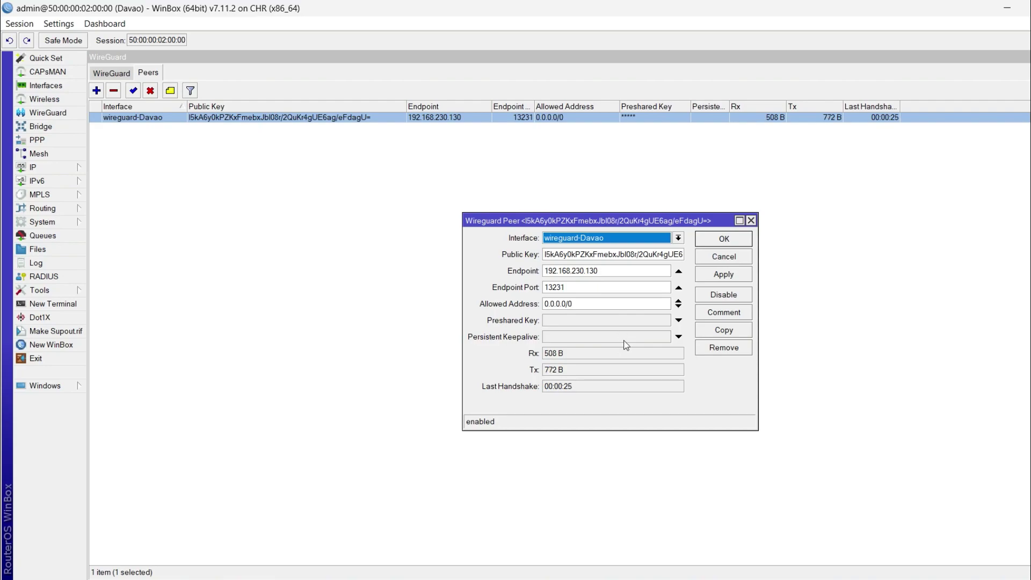
click(633, 336)
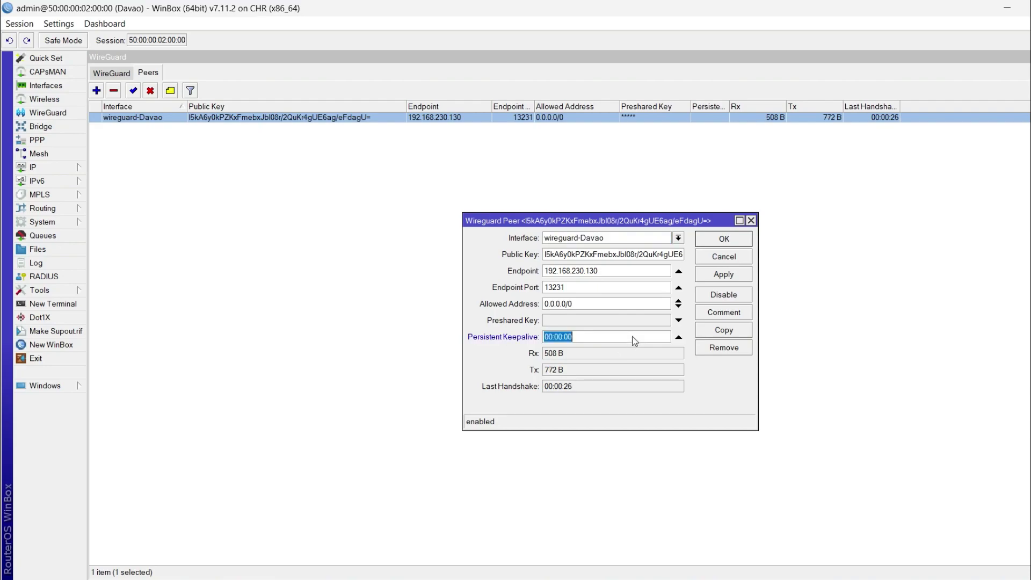
click(576, 336)
drag(586, 337, 567, 339)
text(5)
click(719, 246)
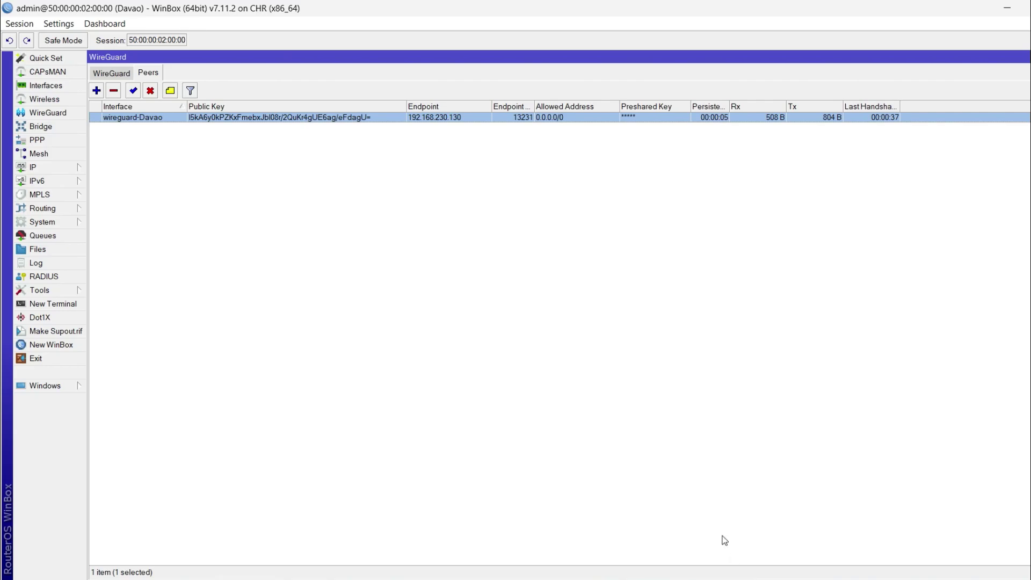
- On the Manila router, check the peer's traffic and last handshake, and maximize the WireGuard window
click(646, 534)
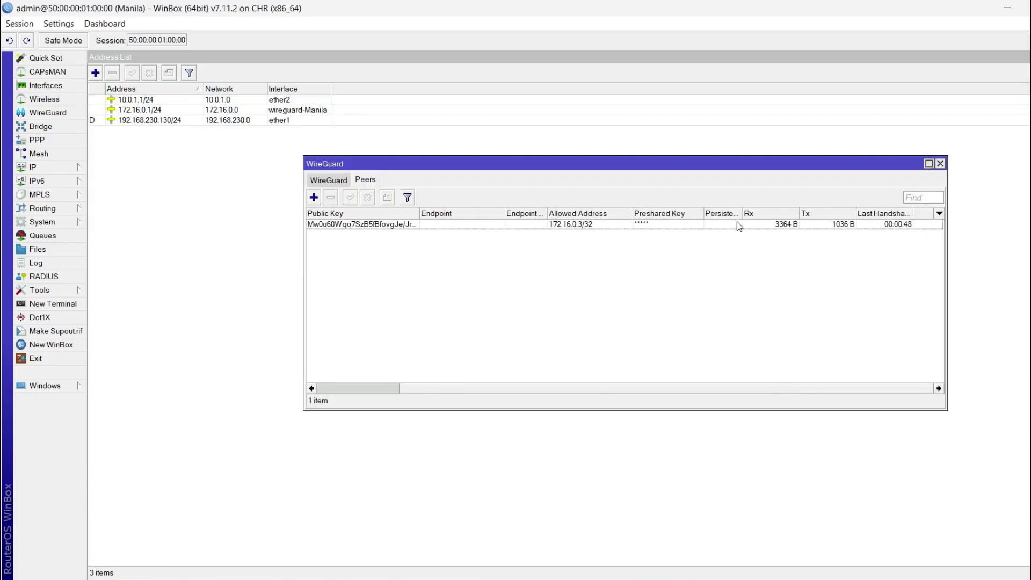
double_click(755, 163)
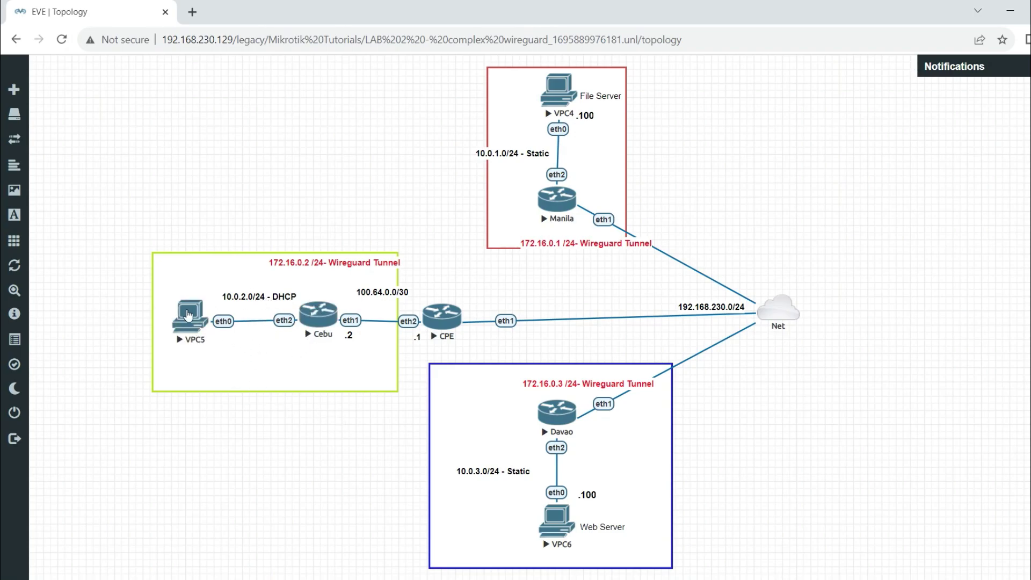
- On the Cebu router, add the IP address 10.0.2.1/24 to the ether2 interface
mouse_move(826, 579)
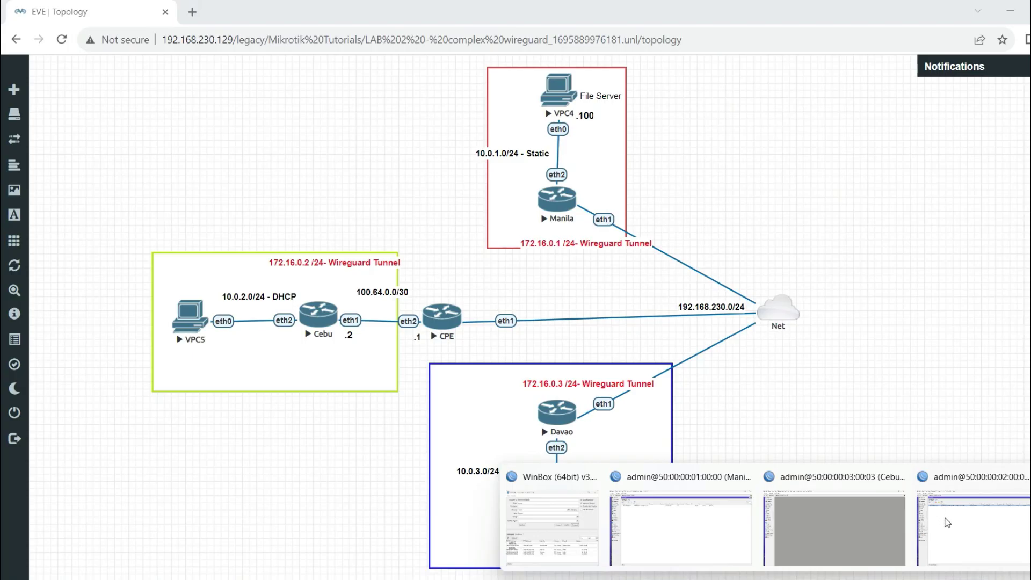
click(842, 529)
click(54, 169)
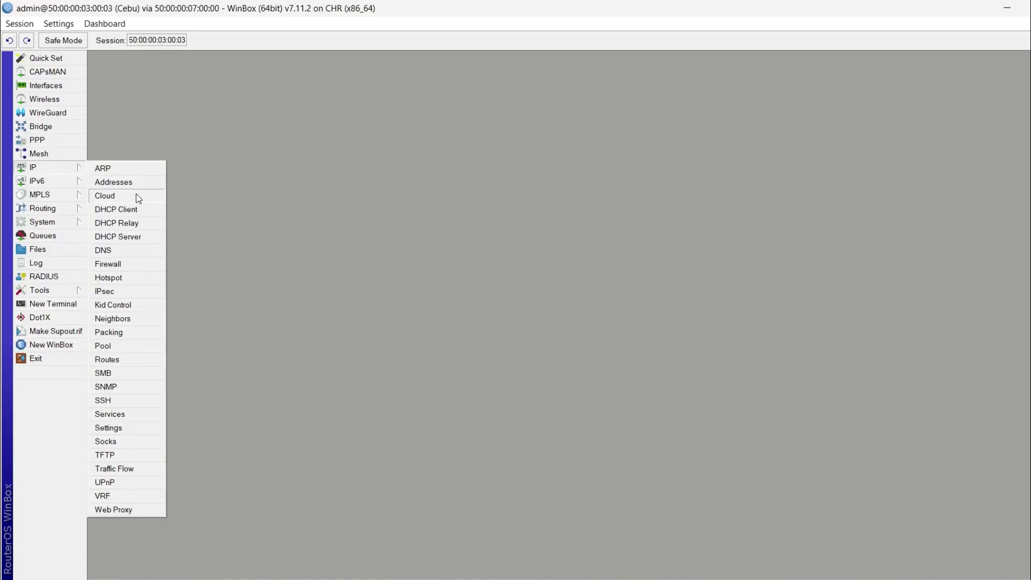
click(130, 183)
click(486, 237)
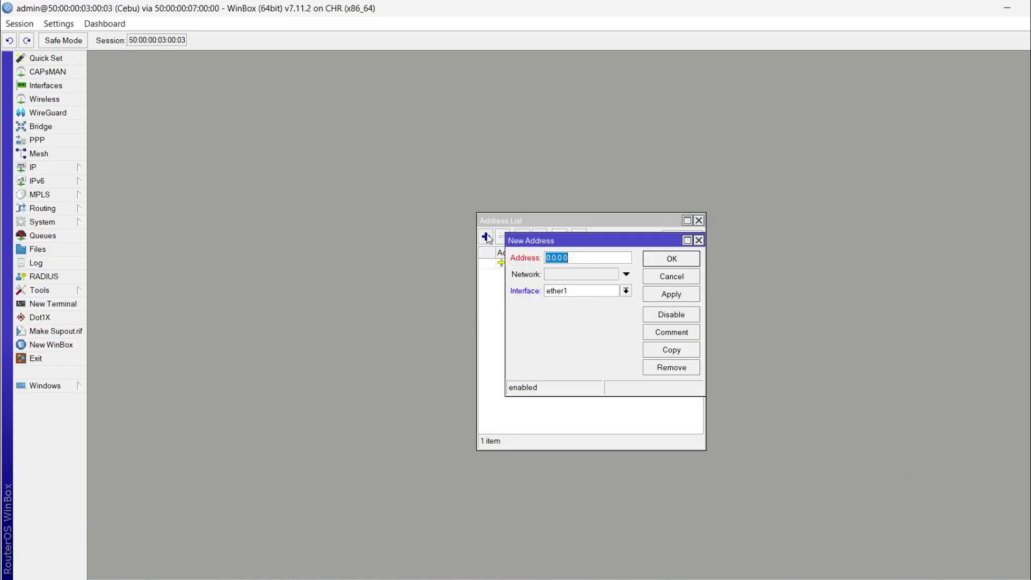
text(10.0.2.1/24)
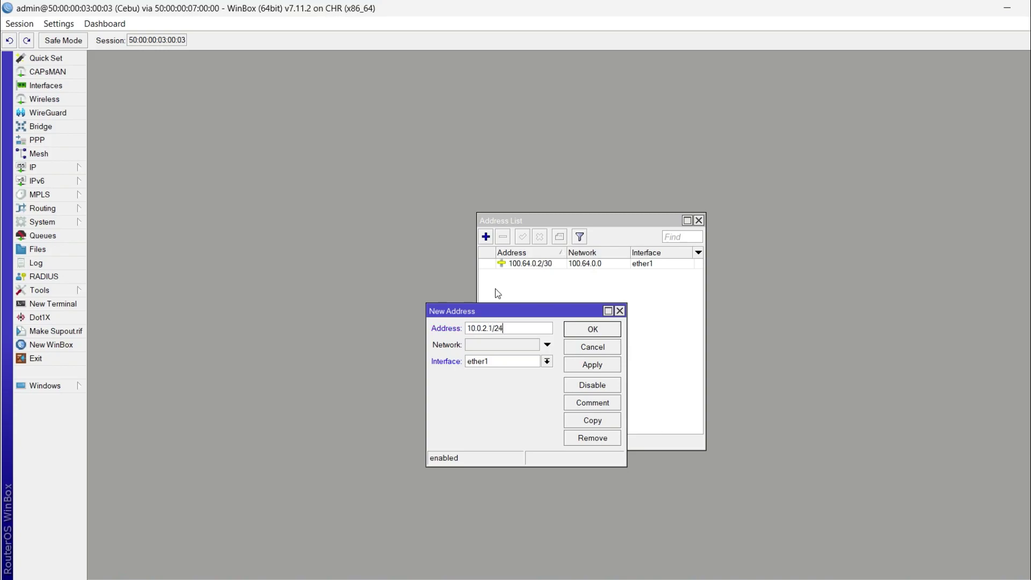
click(511, 361)
click(507, 382)
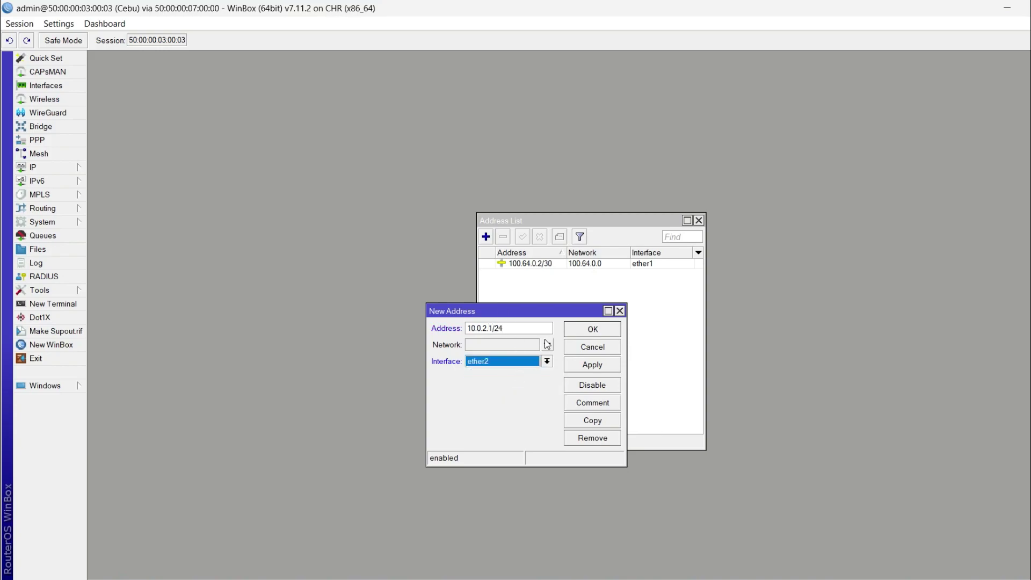
click(575, 331)
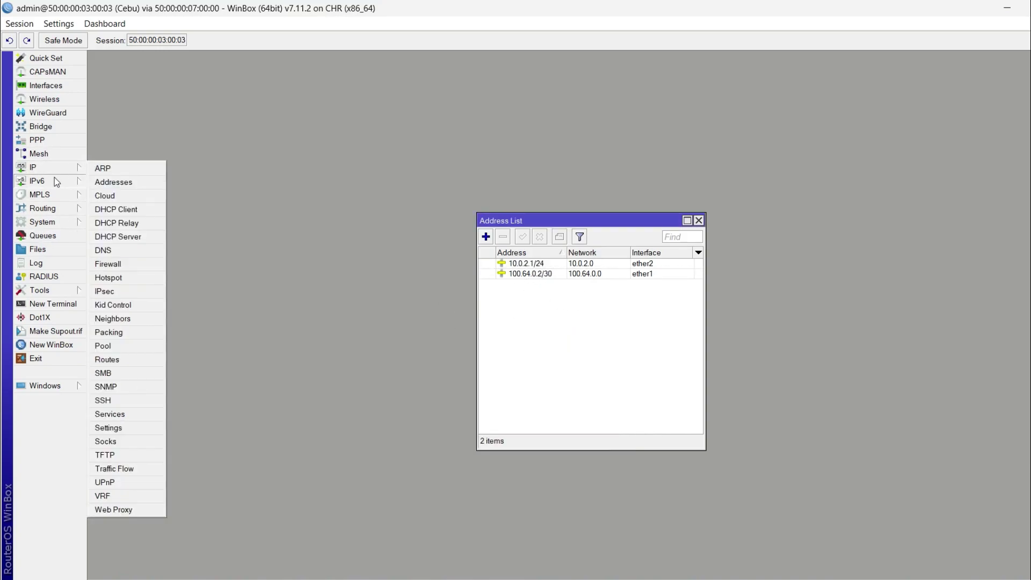
- Inspect Cebu's route list and test its internet connectivity by pinging 1.1.1.1
click(145, 359)
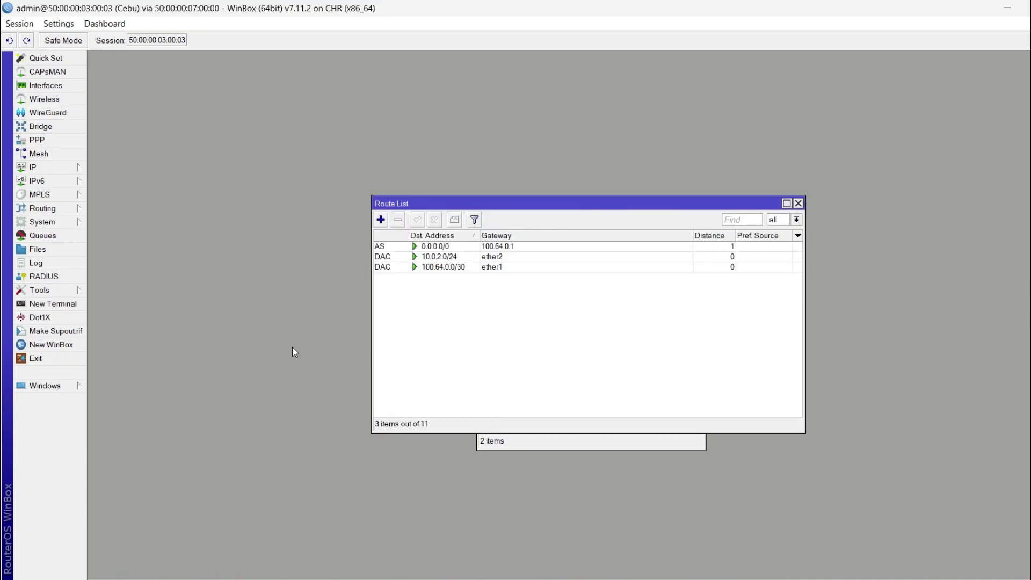
drag(457, 200, 244, 282)
mouse_move(74, 293)
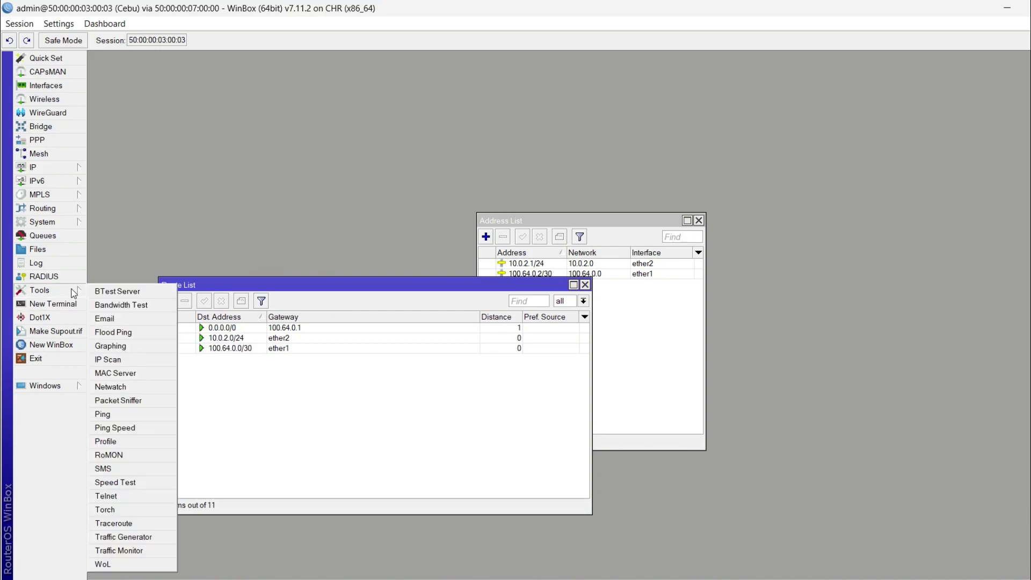
click(137, 417)
text(1.1.1.1)
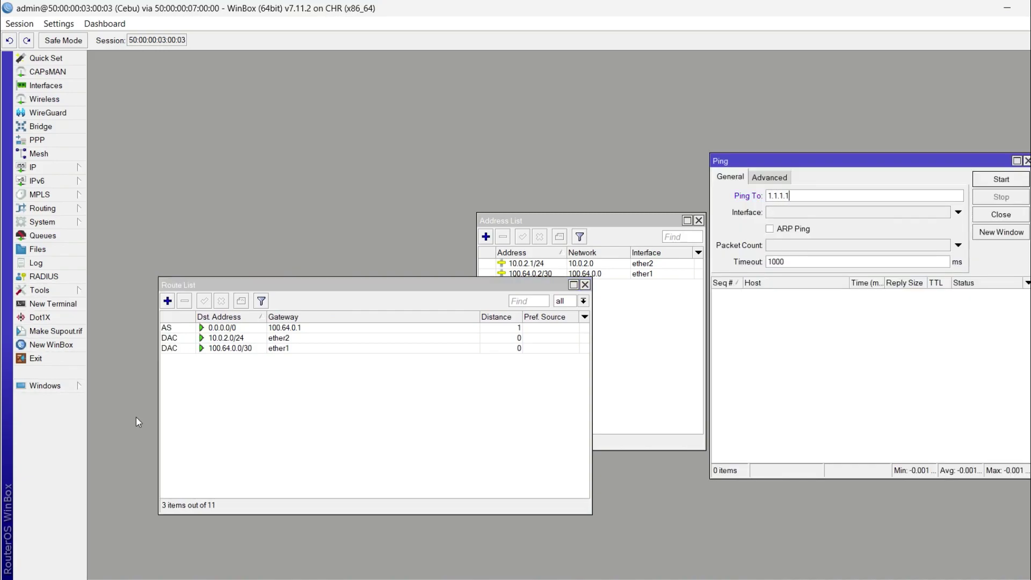
key(Return)
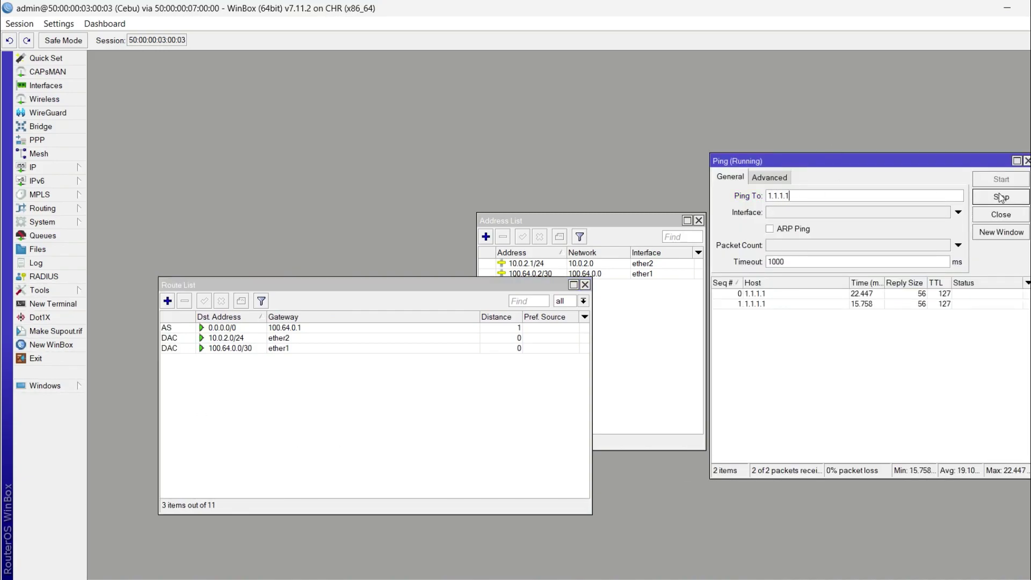
- Close the ping test, check Cebu's addressing on the EVE topology, and review Cebu's default route and ether1 address
click(1027, 162)
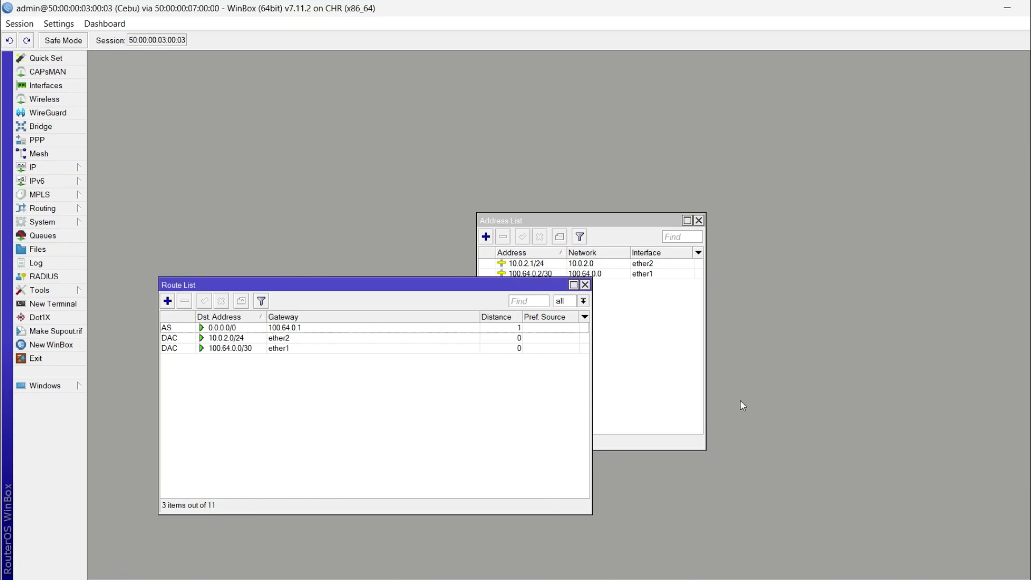
click(620, 579)
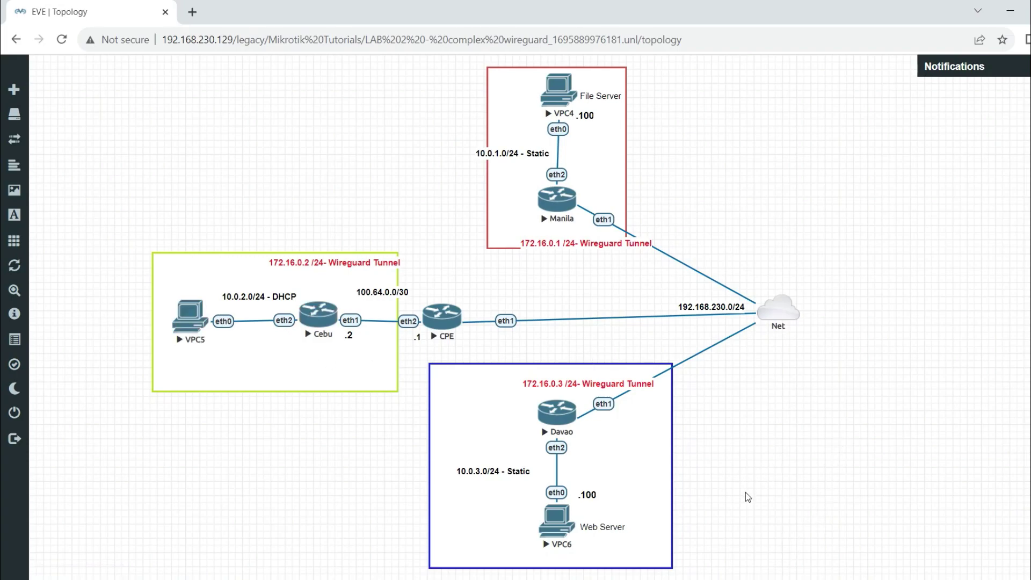
click(794, 579)
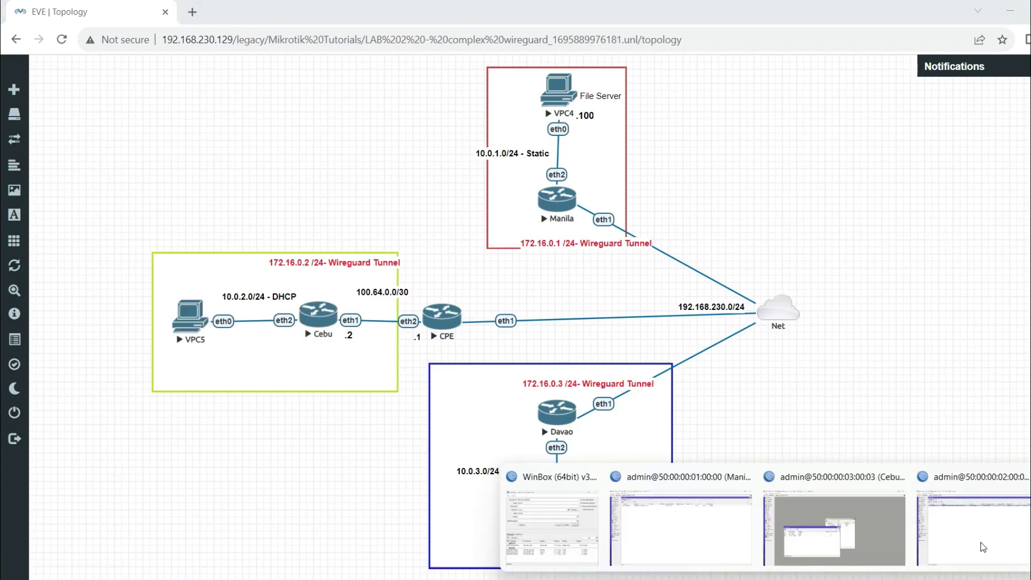
click(855, 527)
click(270, 330)
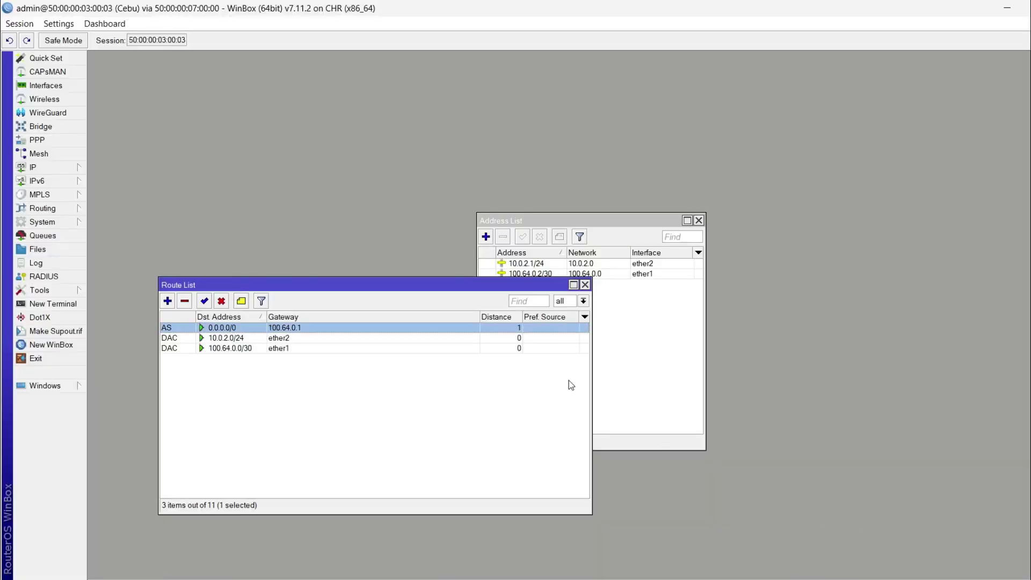
drag(424, 292, 529, 305)
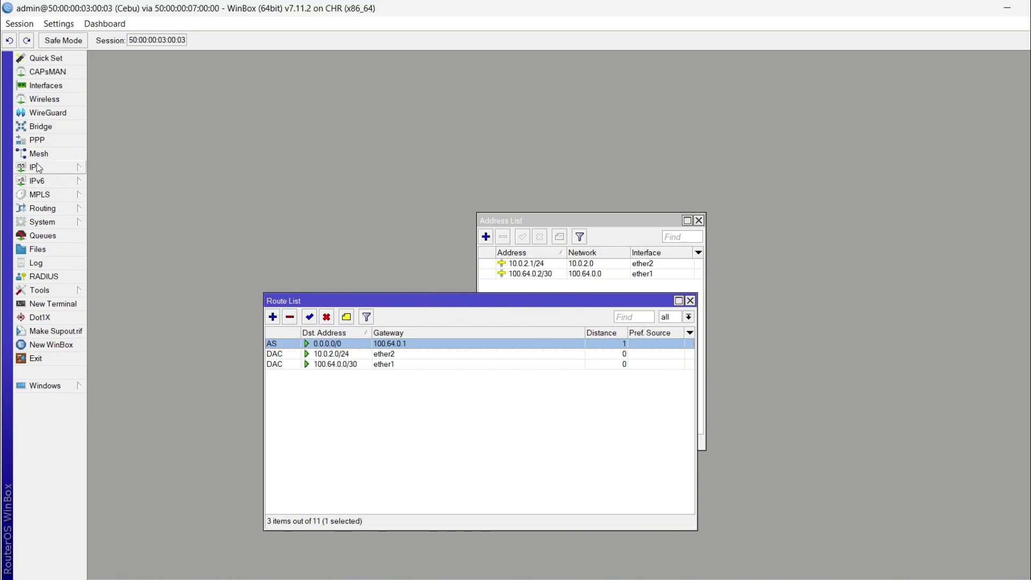
click(581, 275)
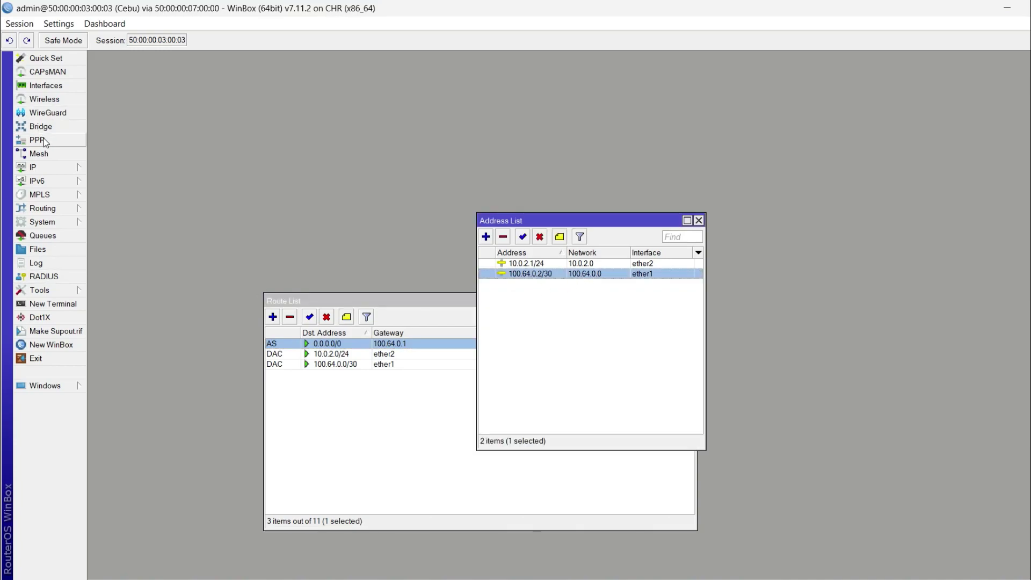
- Run DHCP Setup on the Cebu router for the ether2 interface, accepting the default network, gateway, pool, DNS and lease settings
click(63, 173)
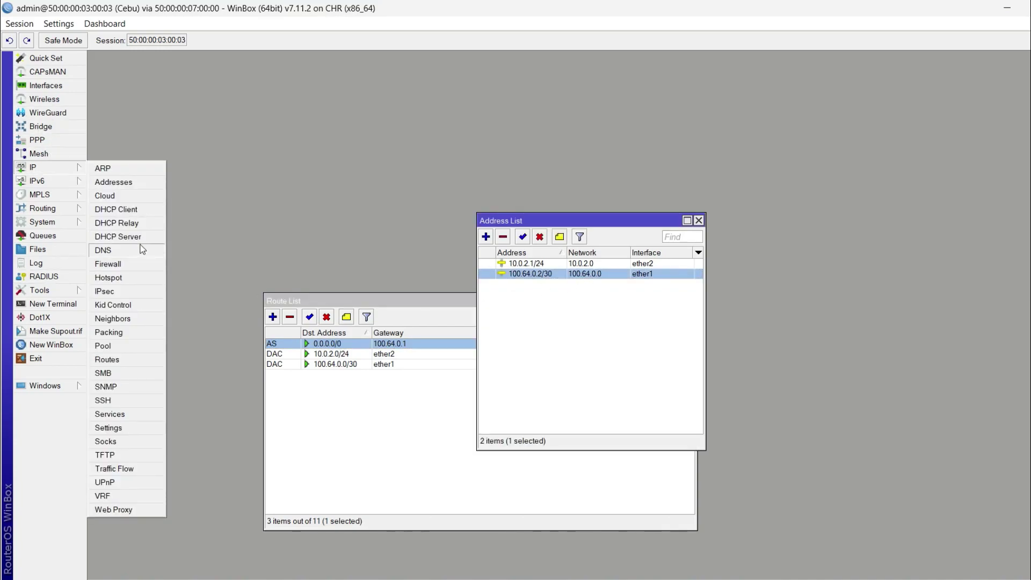
click(154, 238)
click(482, 229)
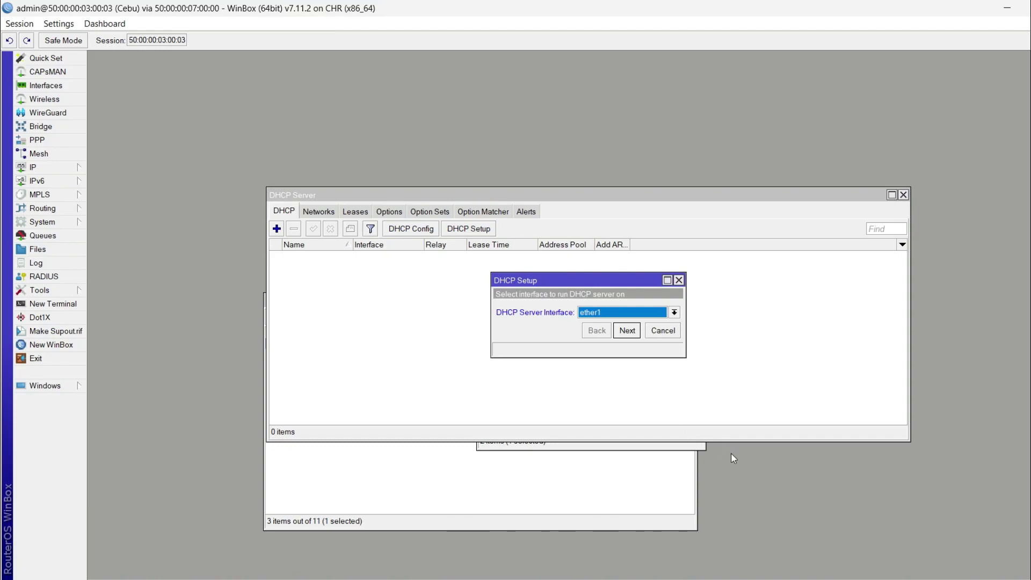
click(639, 314)
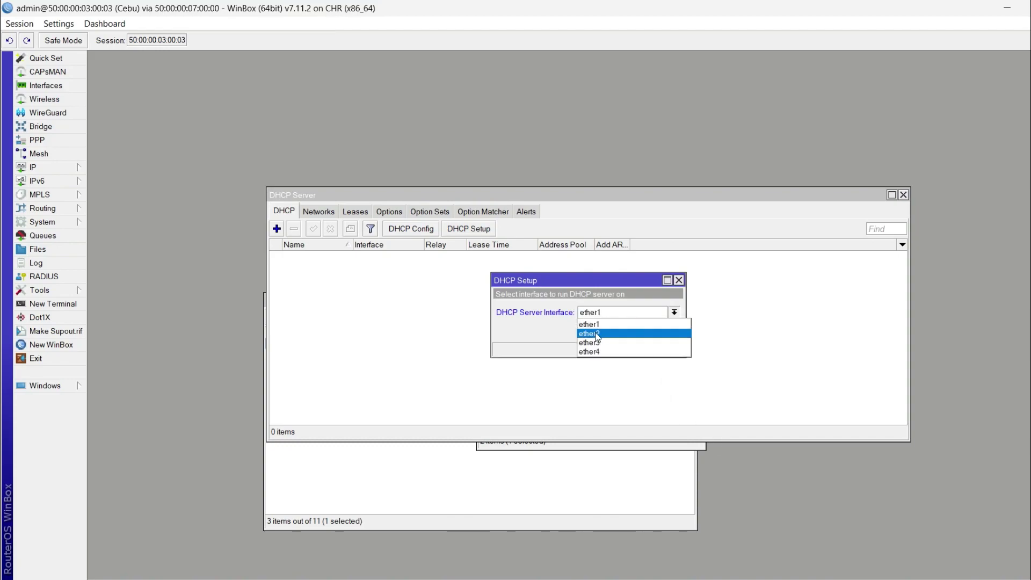
click(597, 334)
click(627, 331)
click(631, 335)
click(631, 335)
click(631, 333)
click(631, 334)
click(630, 333)
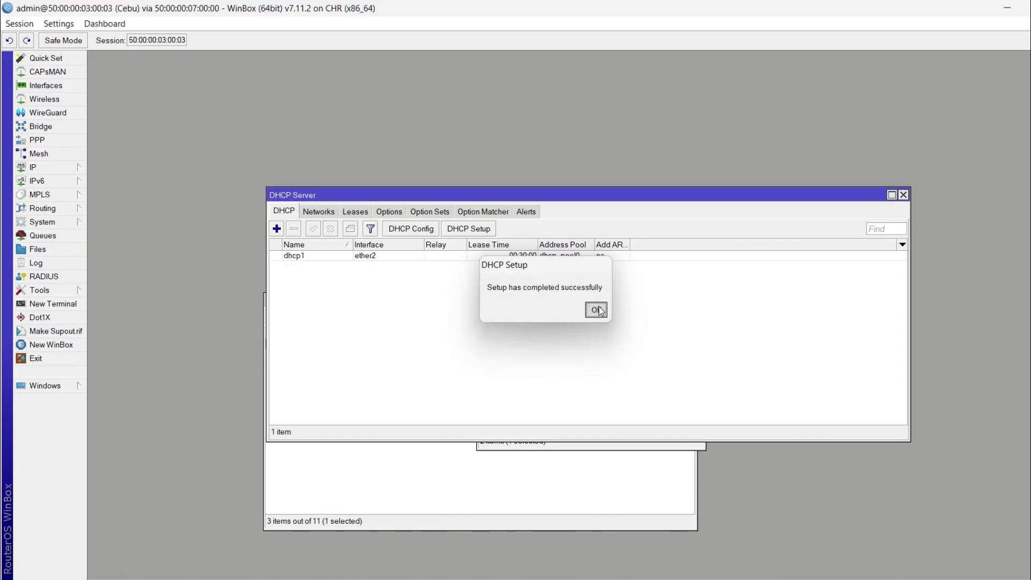
click(596, 310)
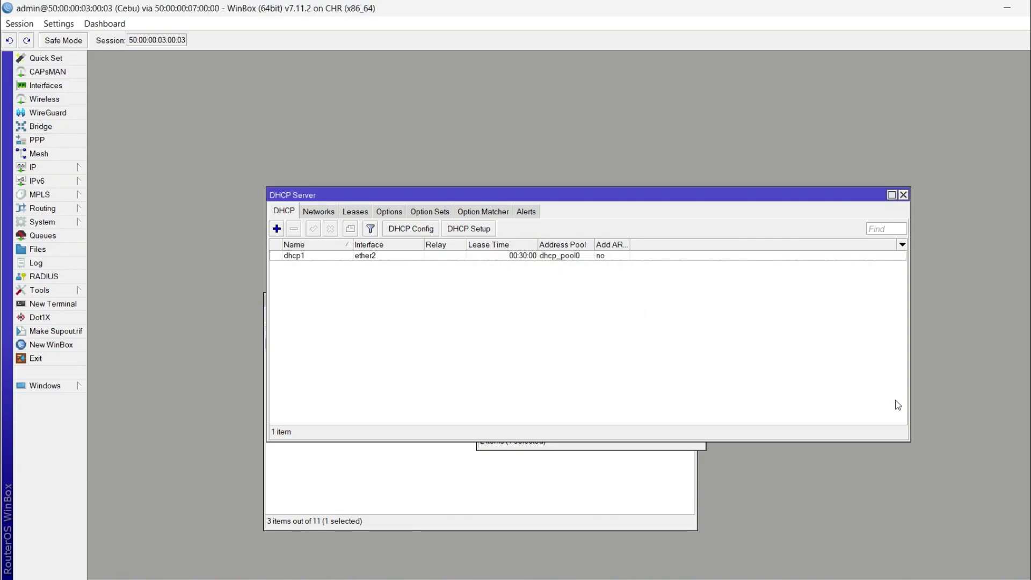
- Switch to the EVE topology, open the VPC5 console and display its IP configuration with show ip
click(697, 576)
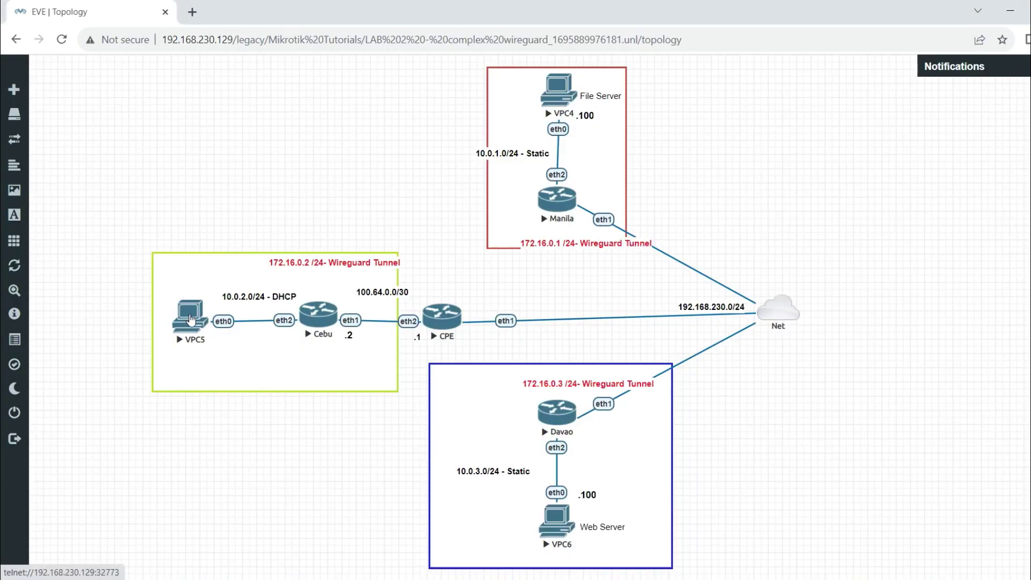
click(191, 320)
click(596, 143)
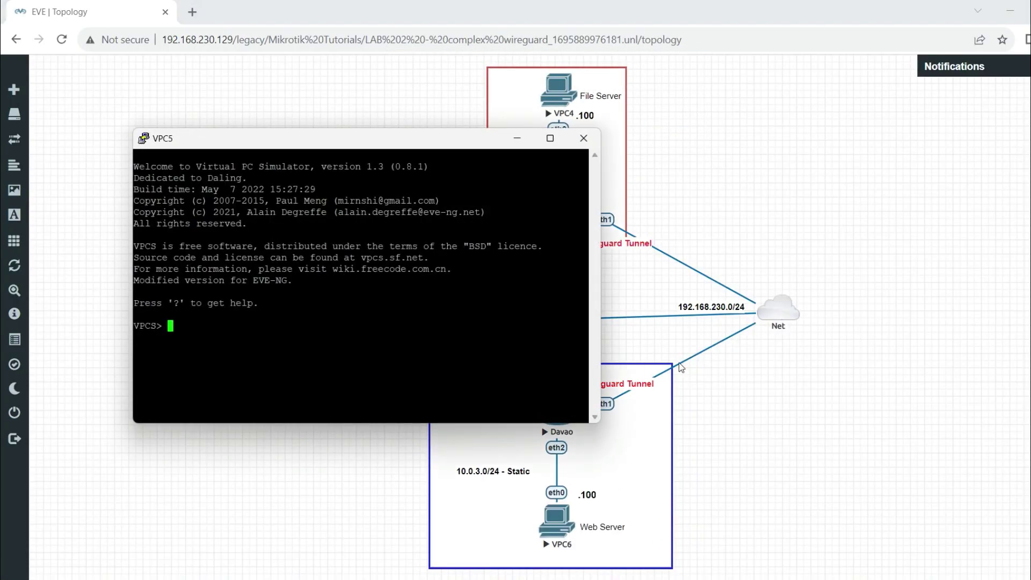
text(show ip)
key(Return)
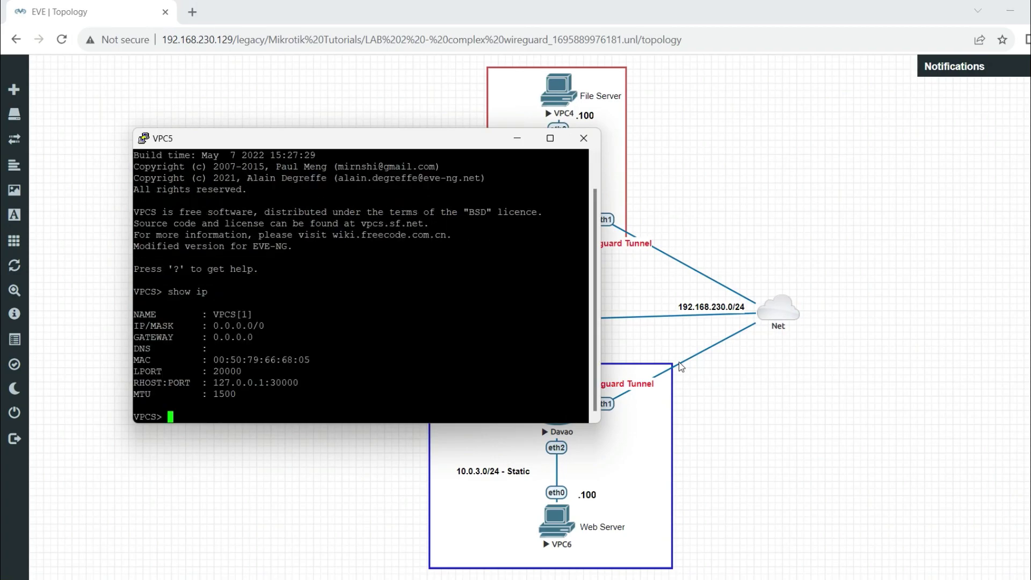
- Request a DHCP address on VPC5 with ip dhcp and test internet access by pinging 1.1.1.1
text(ip dora)
key(Return)
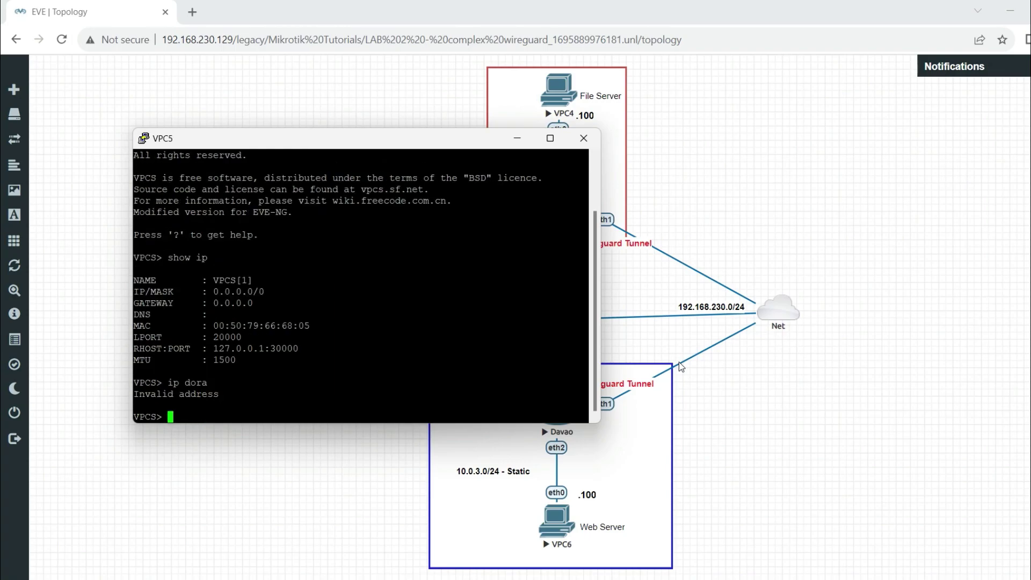
text(ip dhcp)
key(Return)
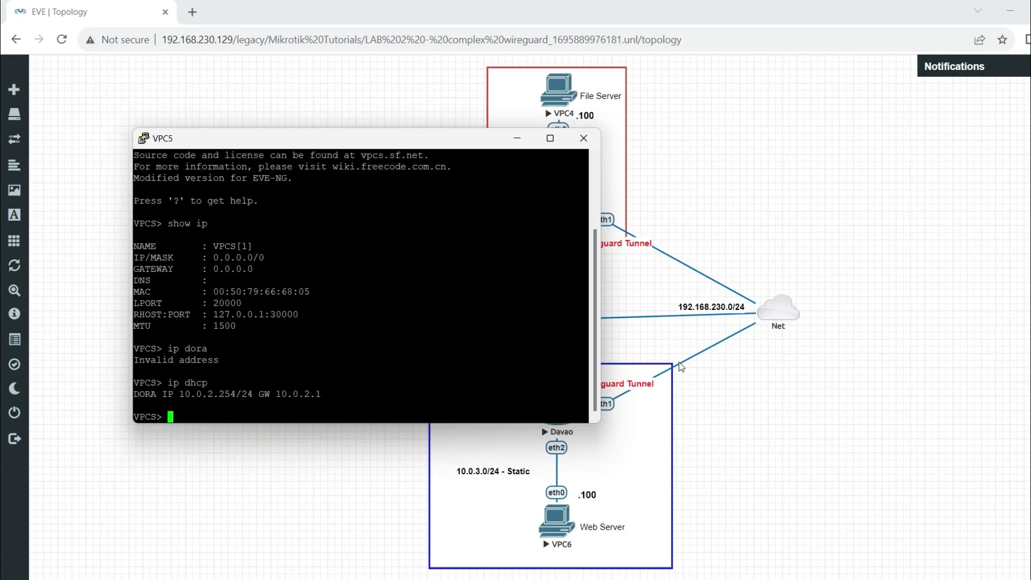
text(ping 1.1.1.1)
key(Return)
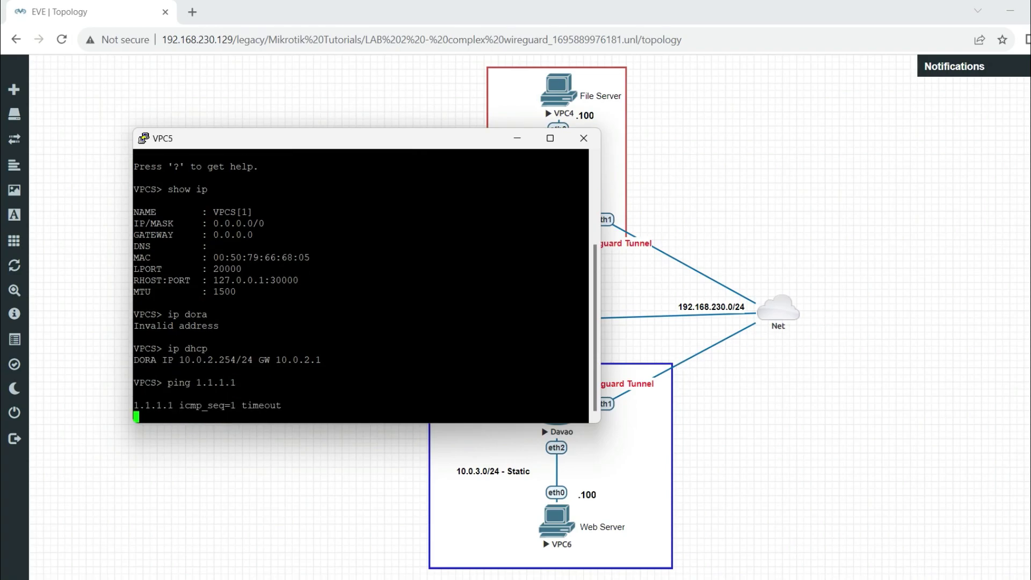
- On the Cebu router, add a srcnat firewall NAT rule with out interface ether1 and action masquerade
mouse_move(863, 519)
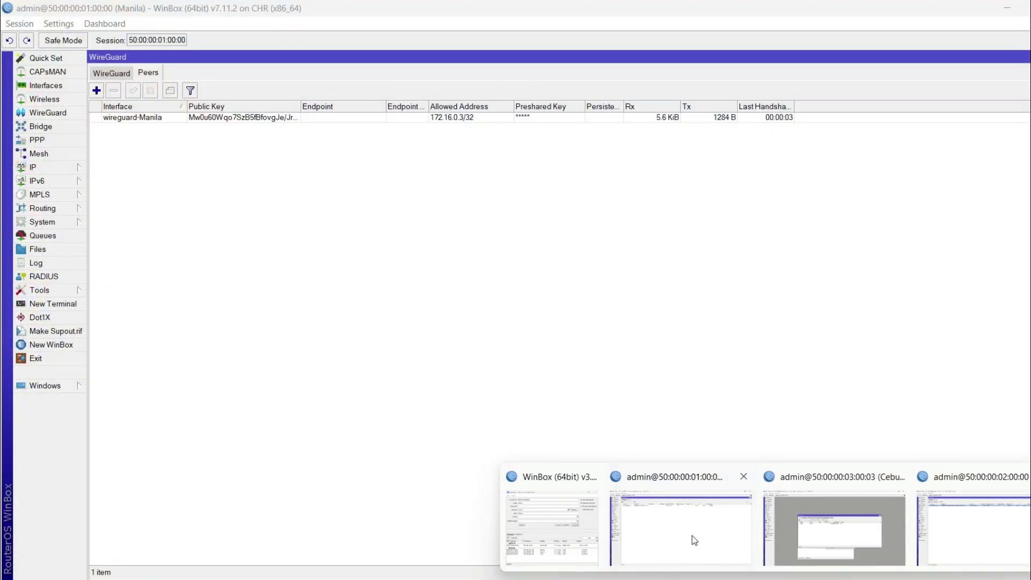
click(829, 539)
click(48, 167)
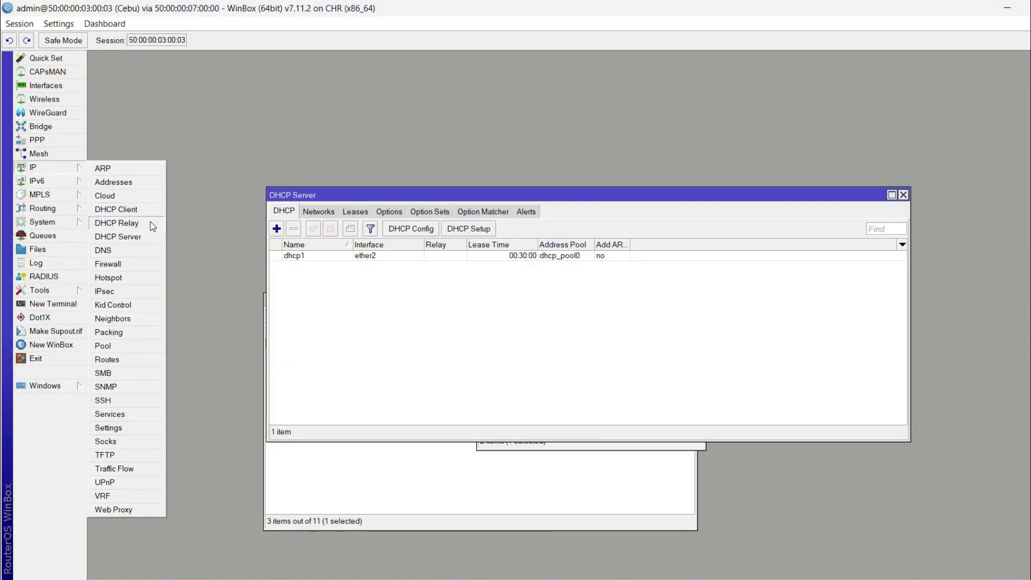
click(110, 264)
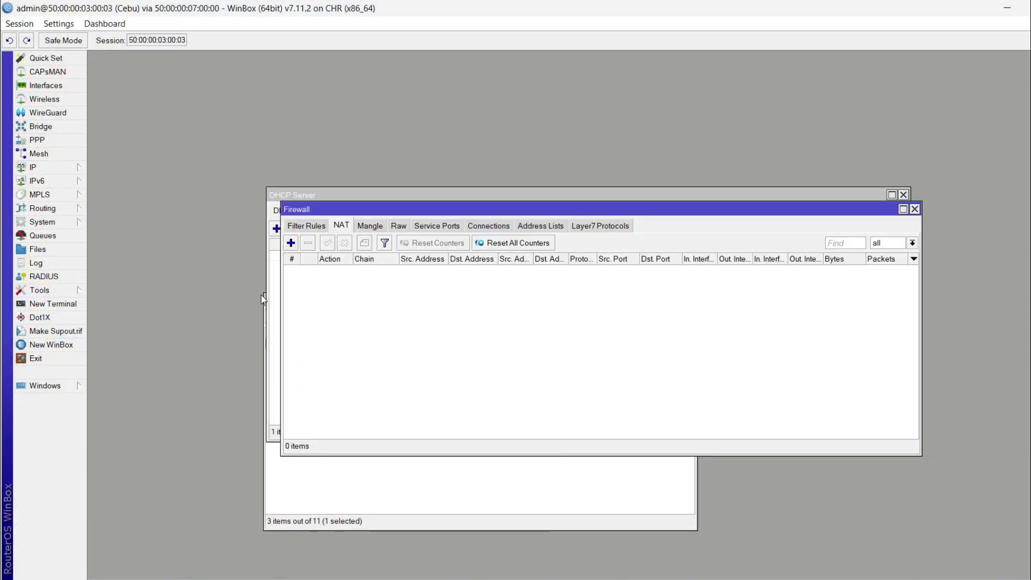
click(290, 242)
click(472, 130)
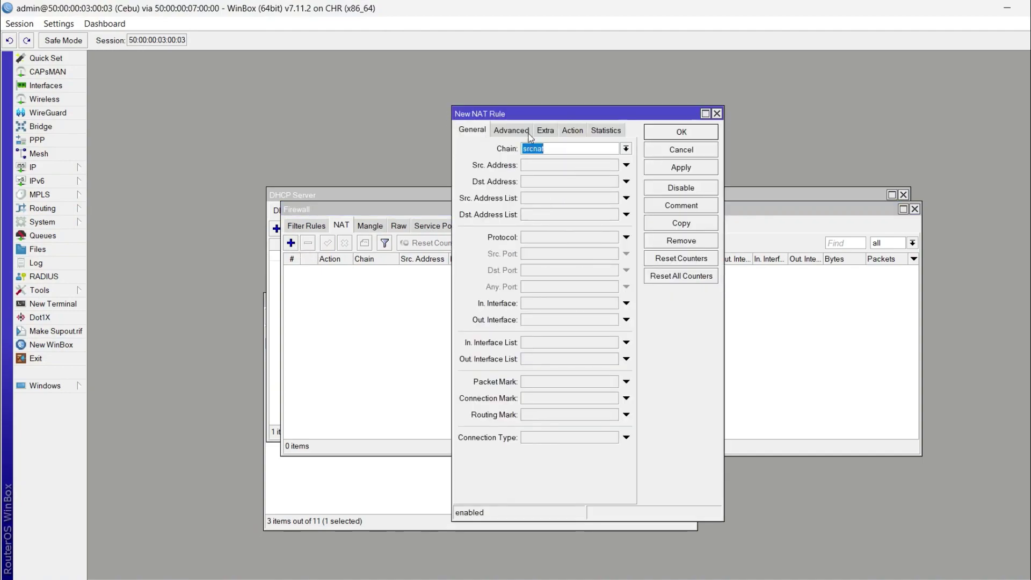
click(559, 319)
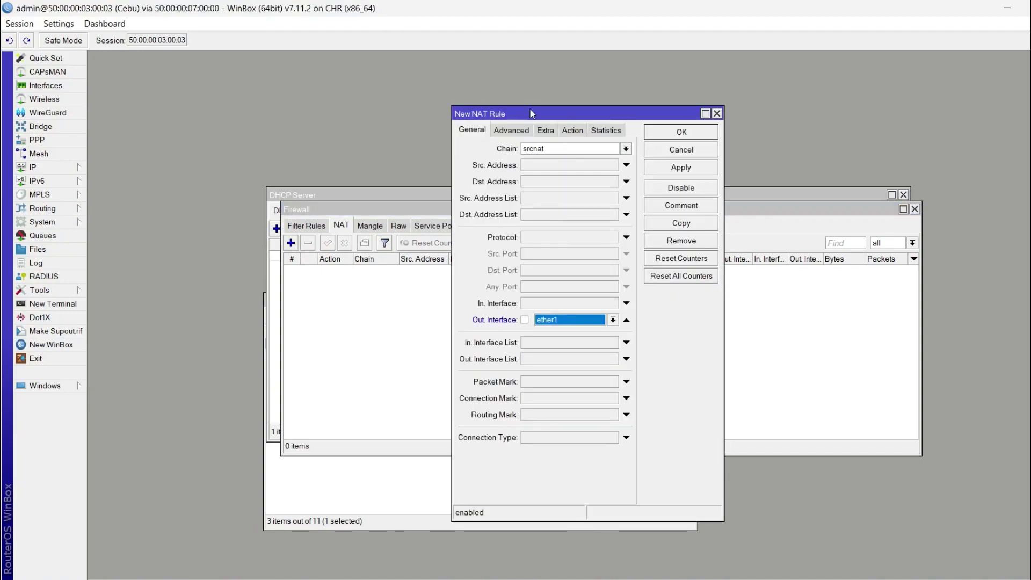
click(571, 130)
click(567, 149)
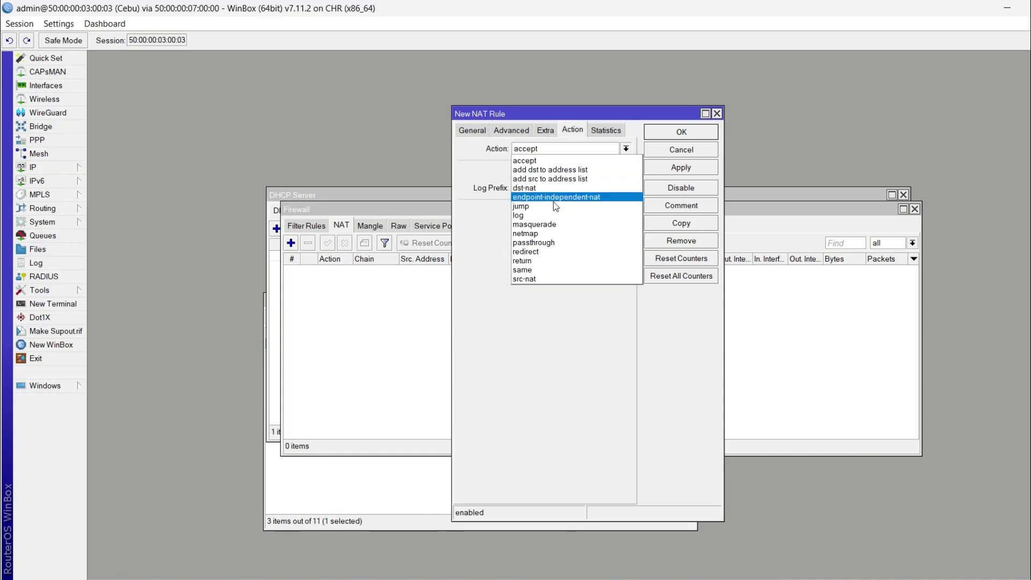
click(557, 226)
click(675, 132)
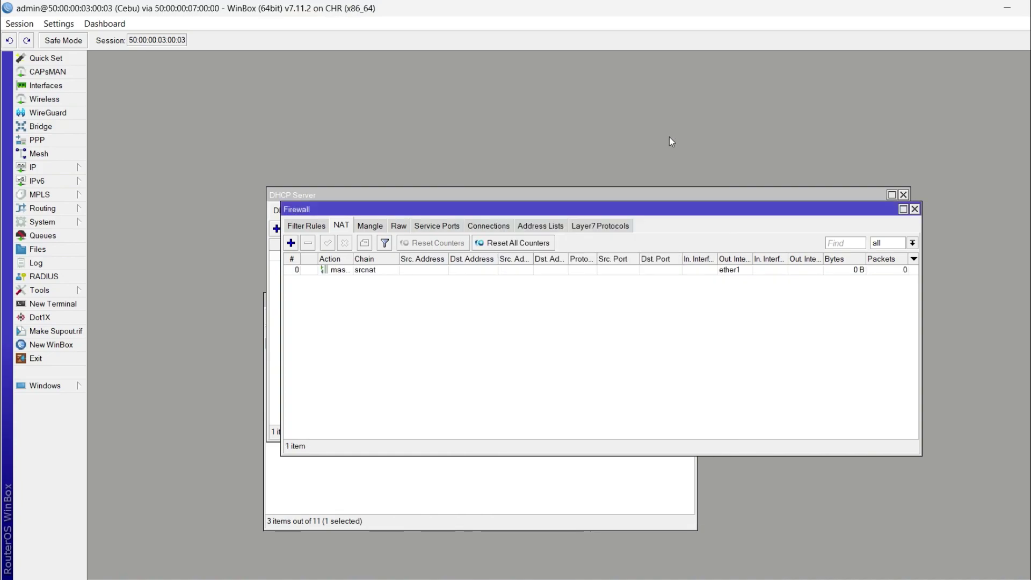
- Return to the VPC5 console, repeat the ping to 1.1.1.1, and minimize the console while keeping its session open
mouse_move(686, 578)
click(687, 553)
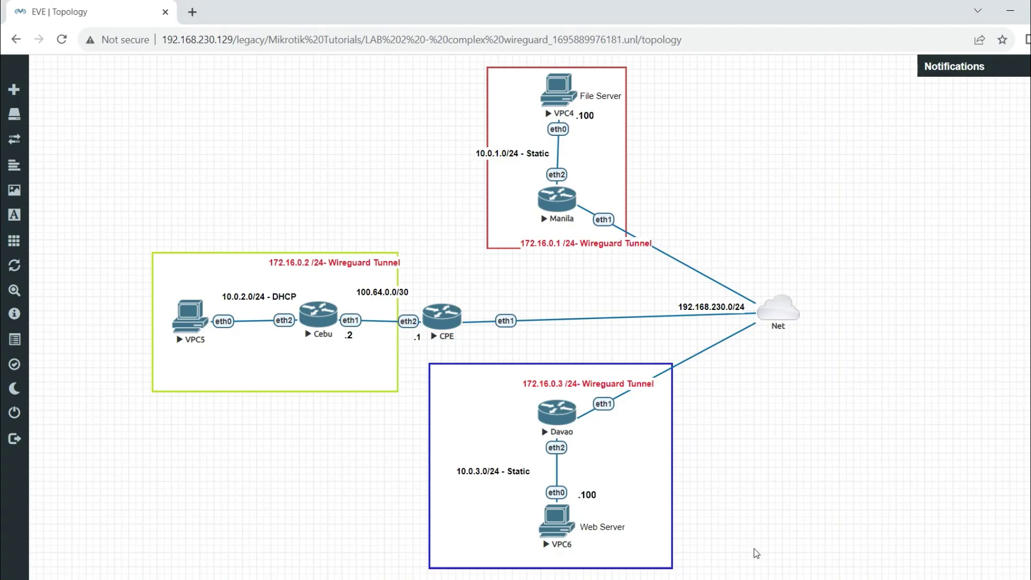
click(851, 524)
key(Up)
key(Return)
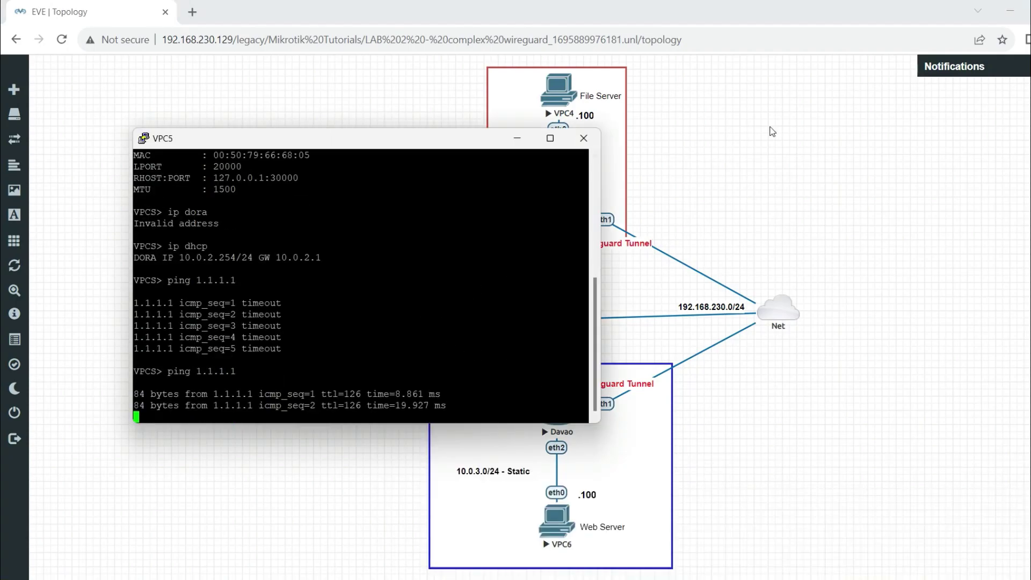
click(584, 138)
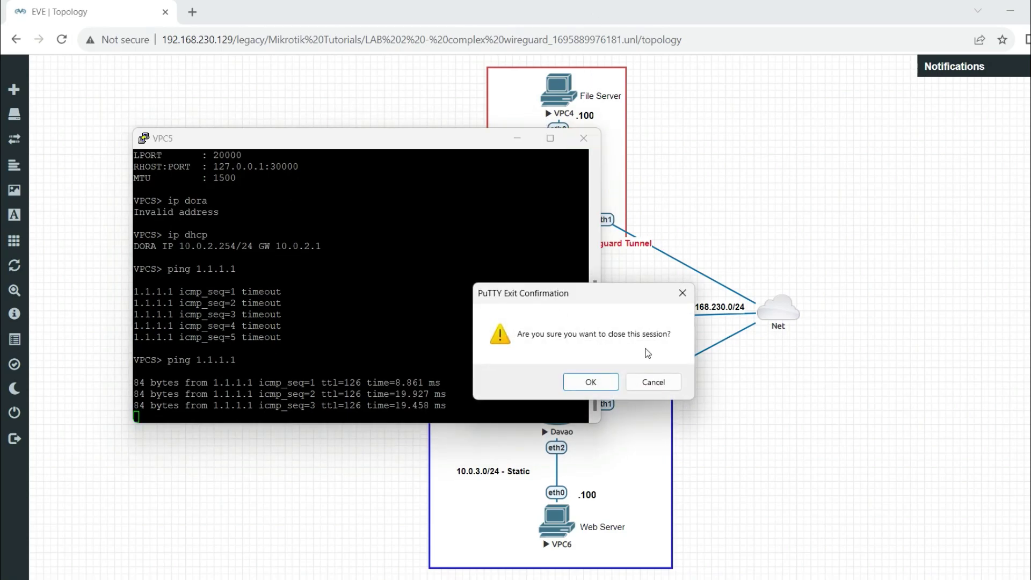
click(658, 388)
click(517, 138)
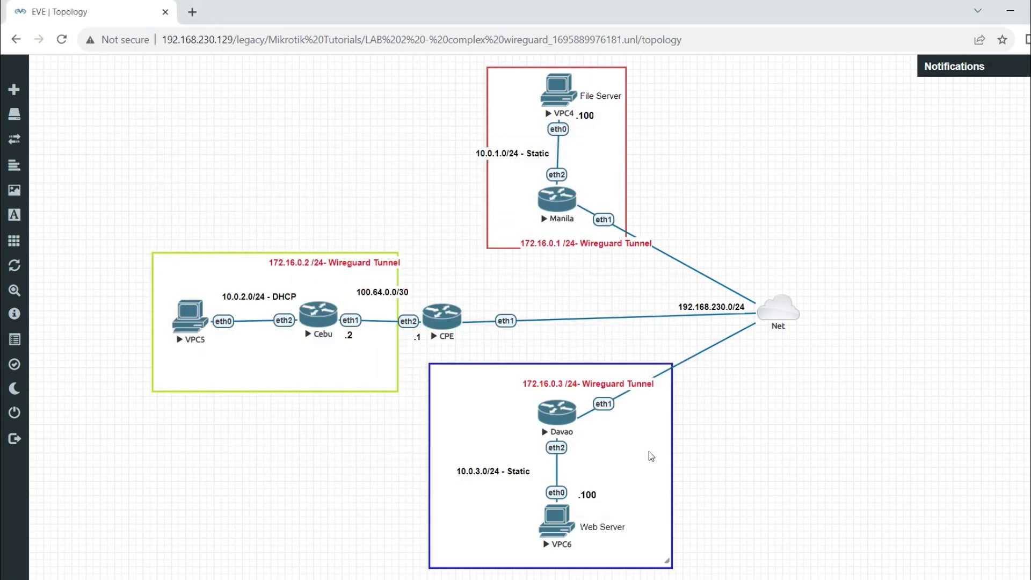
- On the Cebu router, create a WireGuard interface named wireguard-Cebu with the default MTU and listen port
mouse_move(749, 578)
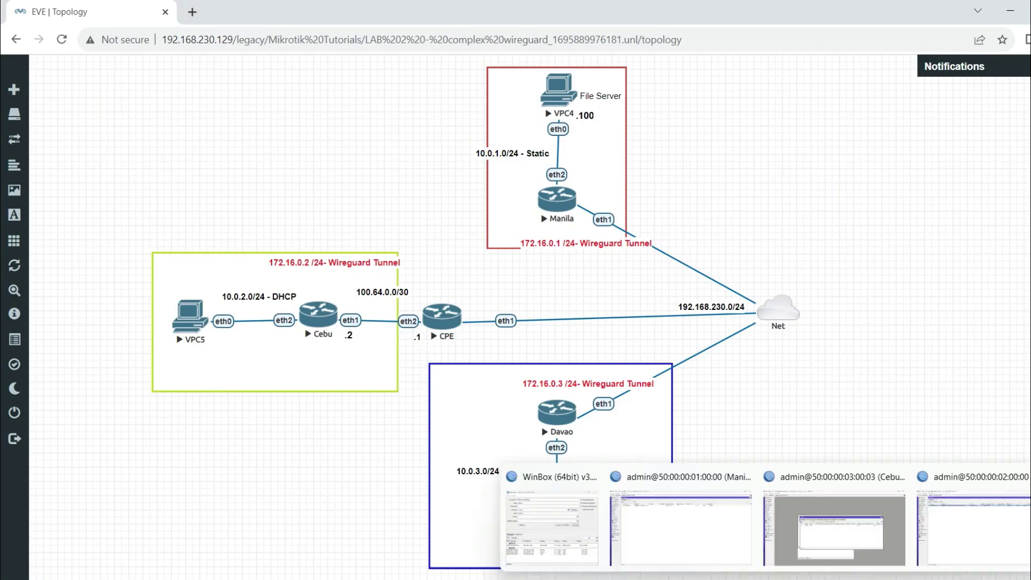
click(799, 543)
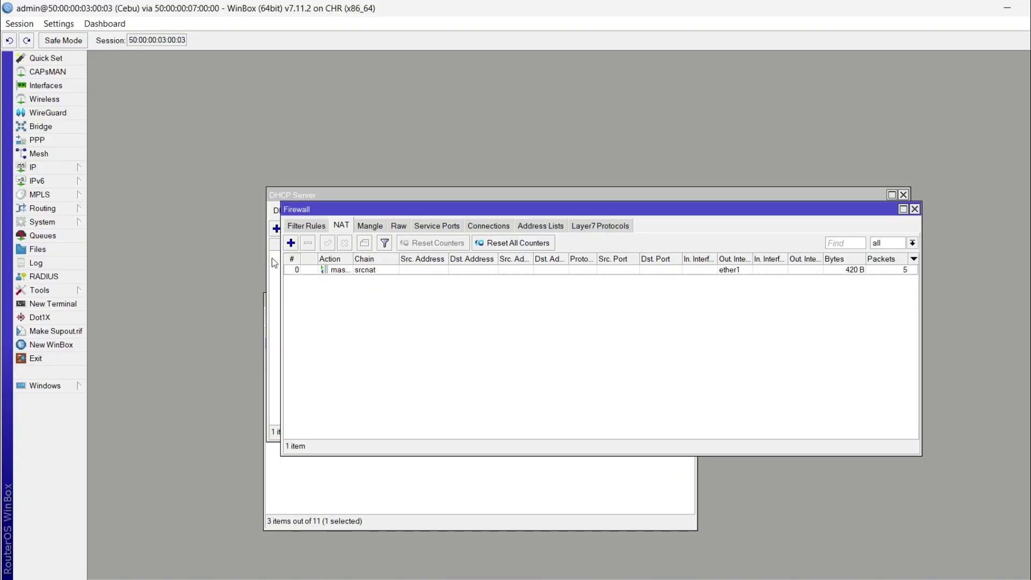
click(51, 113)
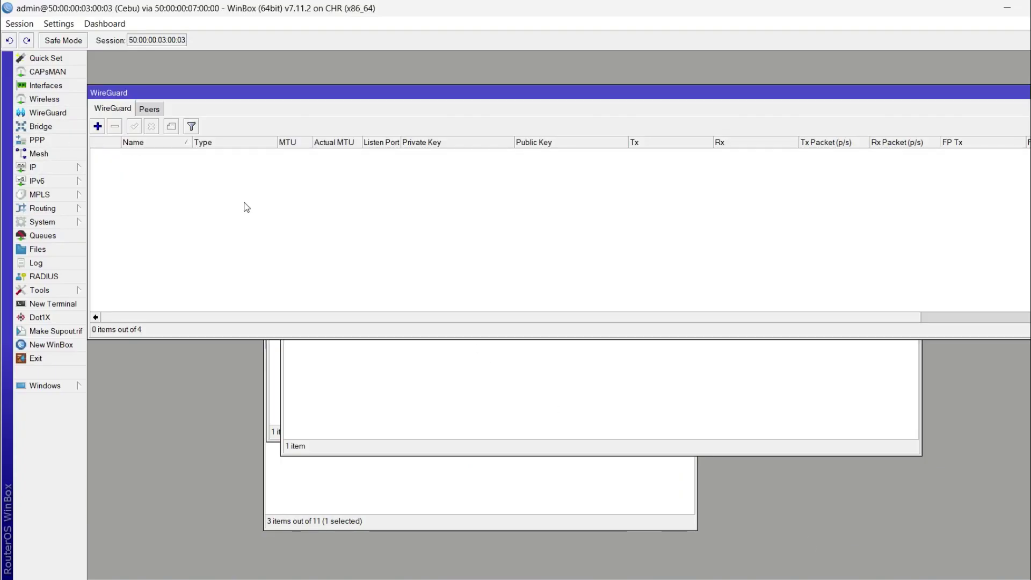
click(97, 126)
click(564, 200)
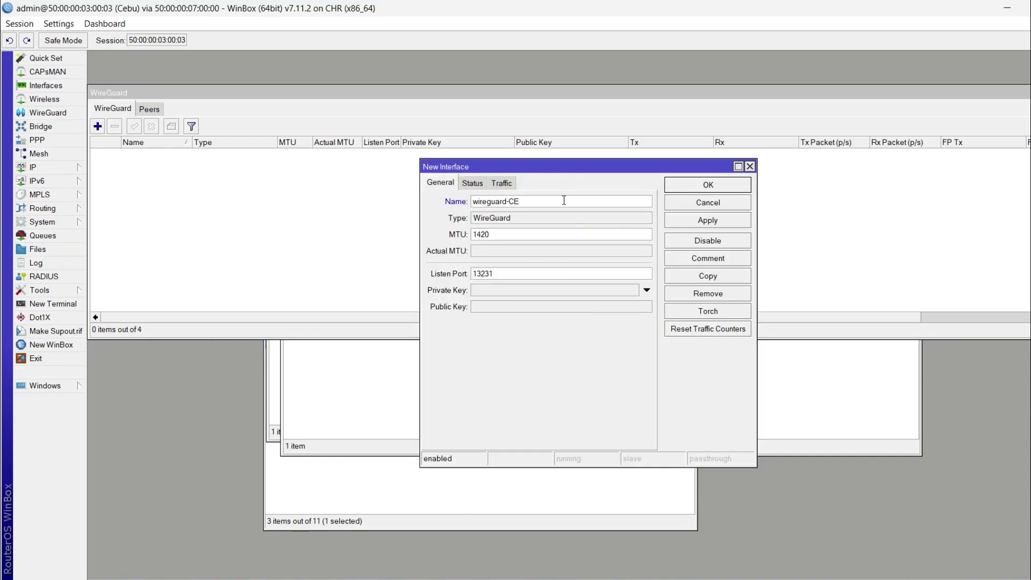
text(-Cebu)
key(Return)
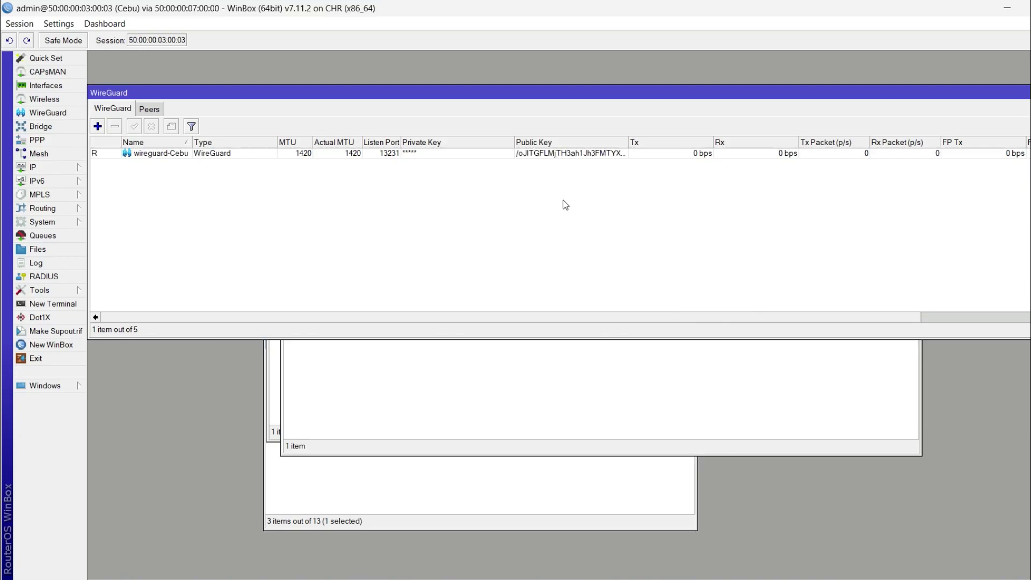
- On the Cebu router, start a new WireGuard peer on wireguard-Cebu using the public key copied from Manila's wireguard-Manila interface
click(149, 109)
click(97, 126)
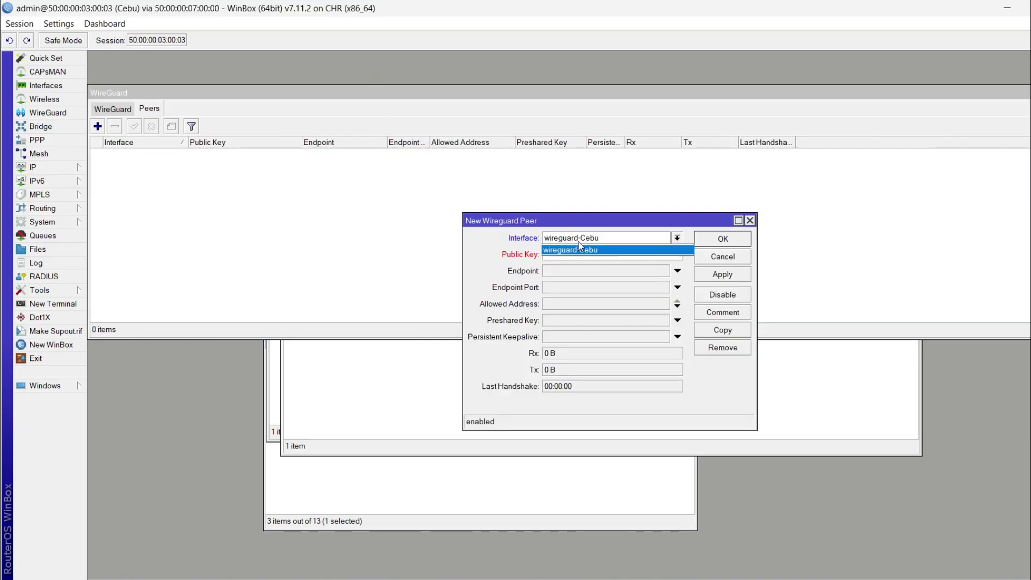
click(591, 255)
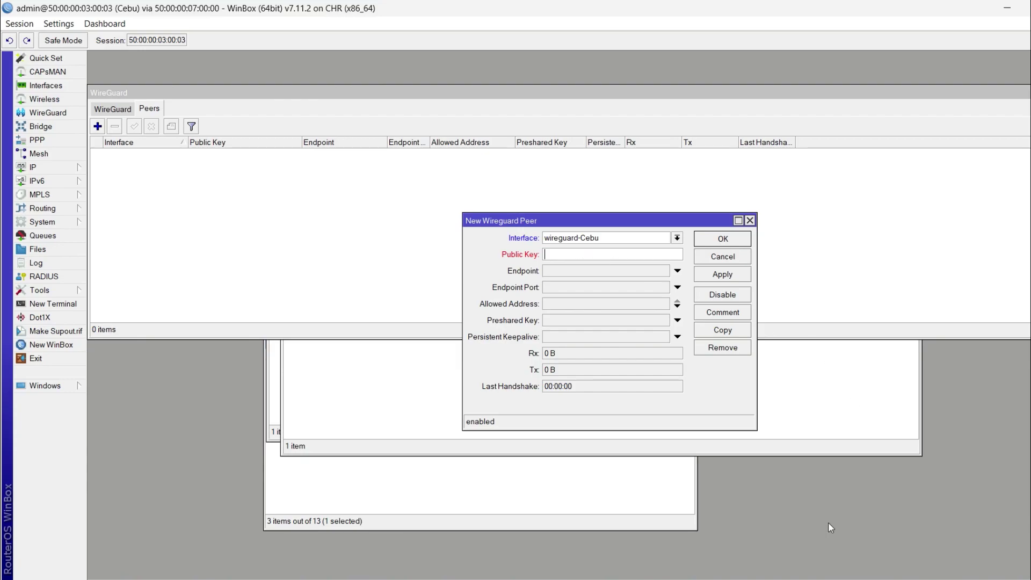
mouse_move(828, 579)
click(683, 544)
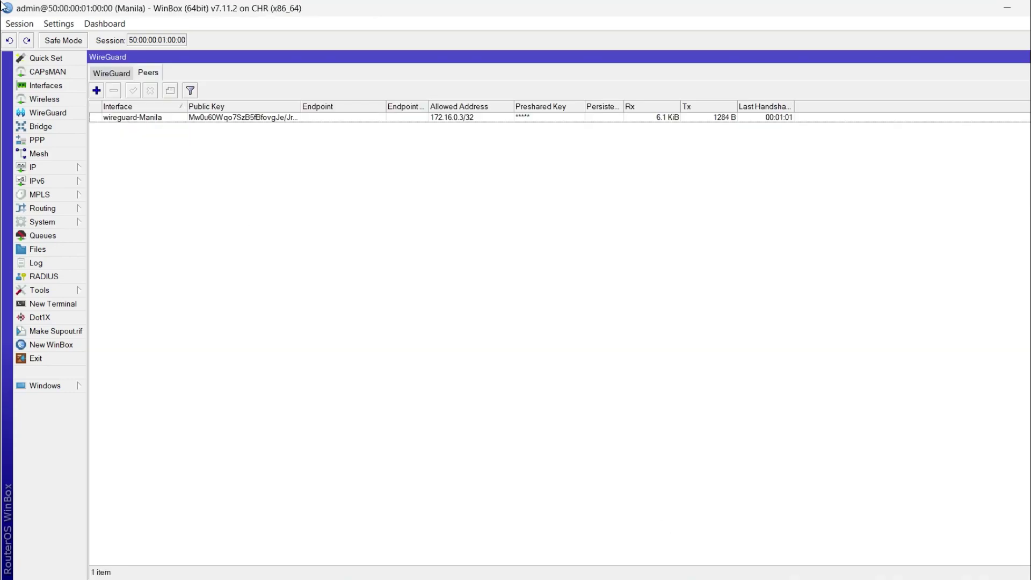
click(122, 70)
double_click(541, 117)
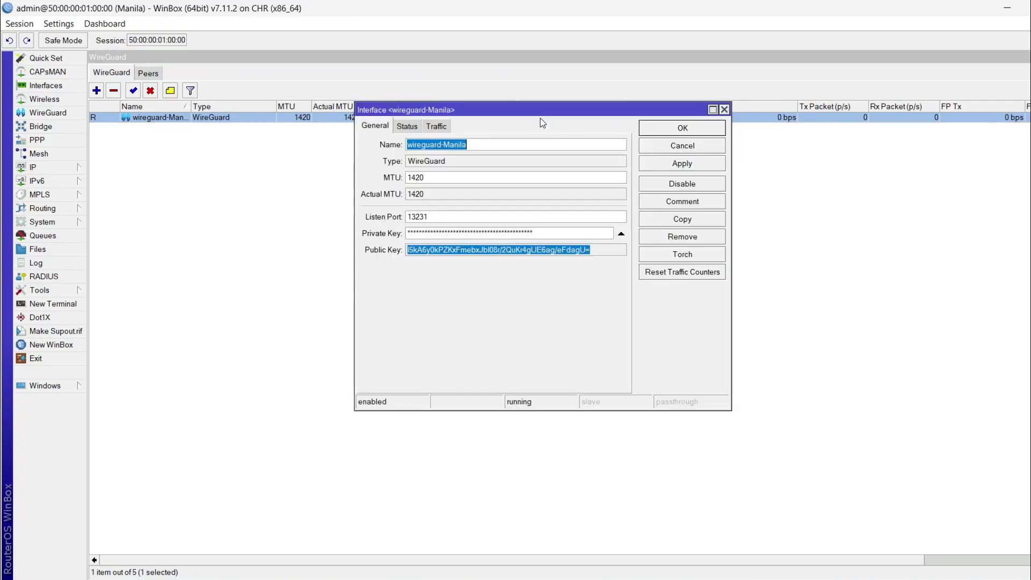
drag(610, 250, 407, 250)
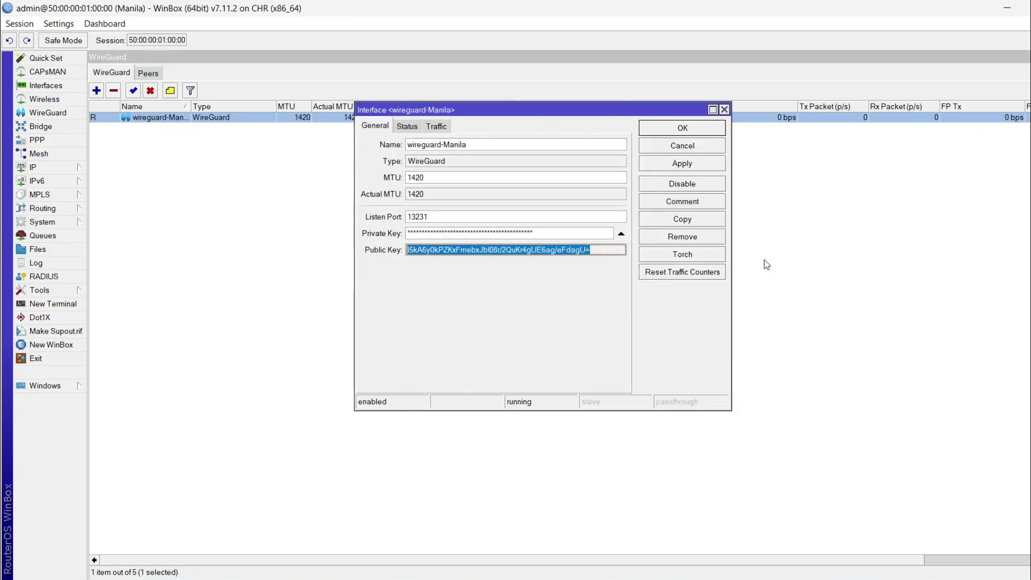
click(834, 544)
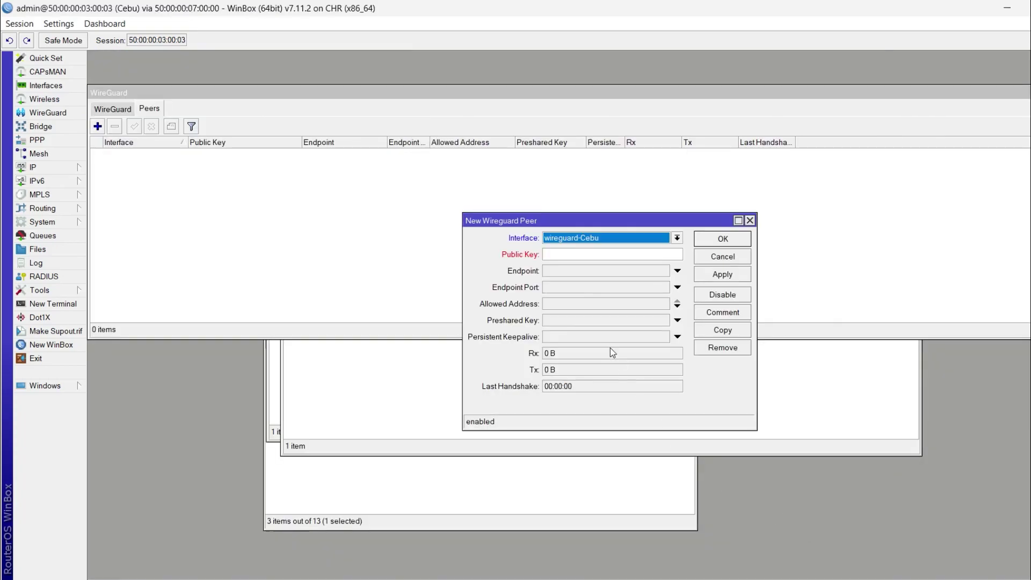
key(Tab)
key(ctrl+v)
- Set the Cebu peer's endpoint to 192.168.230.130, allowed address to 0.0.0.0/0 and persistent keepalive to 5 seconds, and save it
click(596, 272)
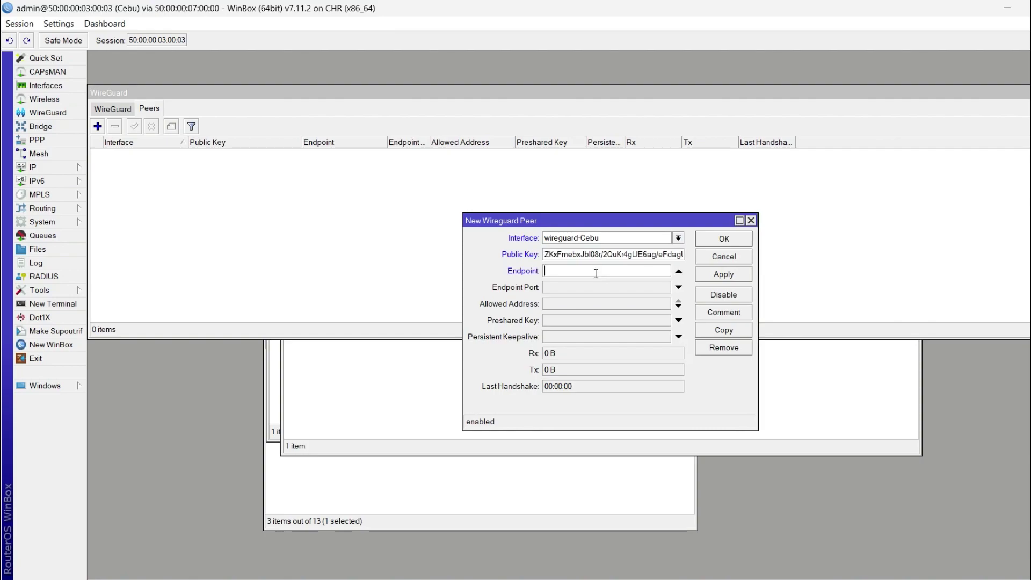
text(192.168.230.130)
click(552, 305)
text(0.0.0.0/0)
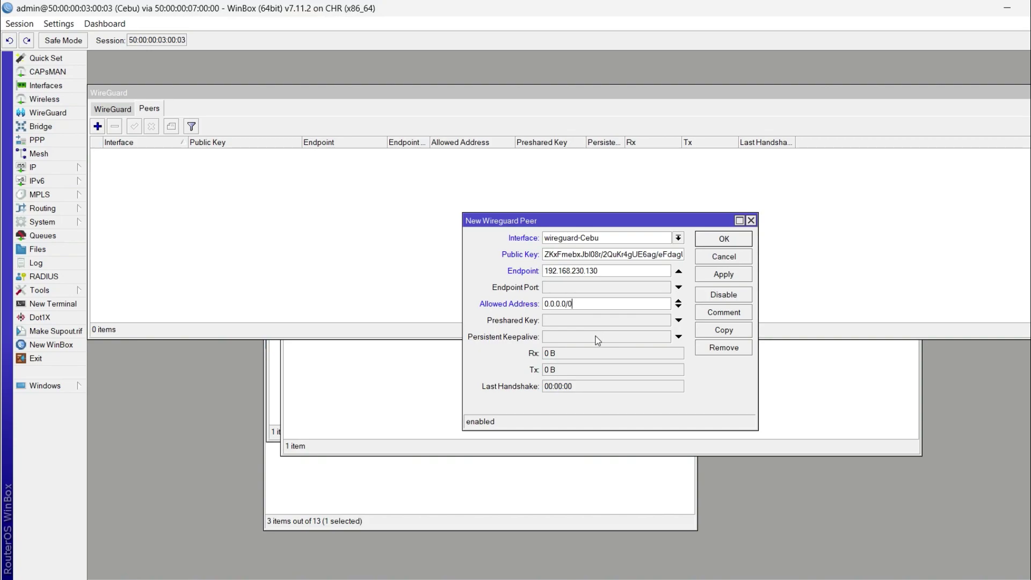
click(598, 337)
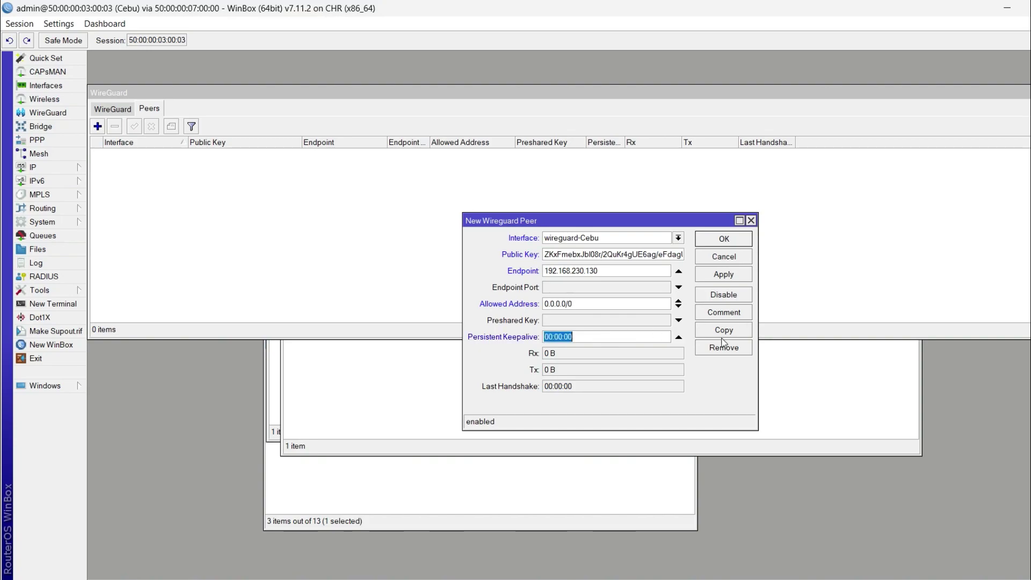
text(5)
click(717, 240)
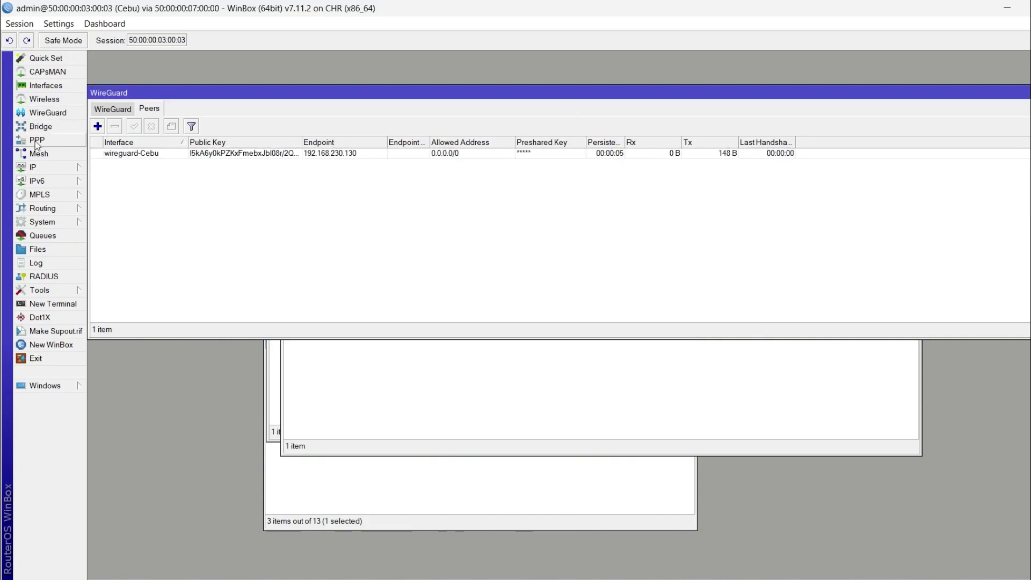
- On the Cebu router, add the IP address 172.16.0.2/24 to the wireguard-Cebu interface
click(38, 167)
click(146, 184)
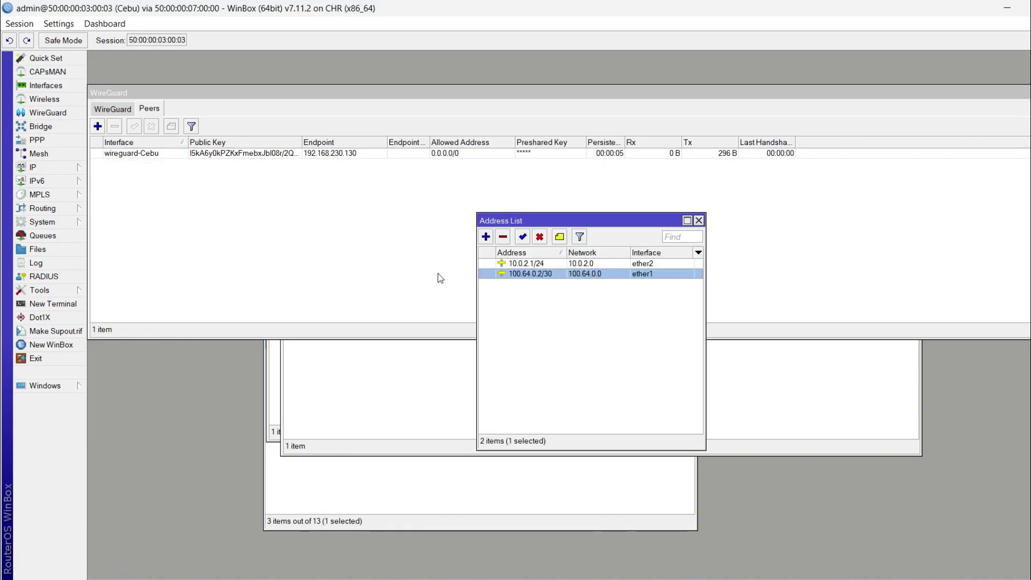
click(576, 335)
click(486, 237)
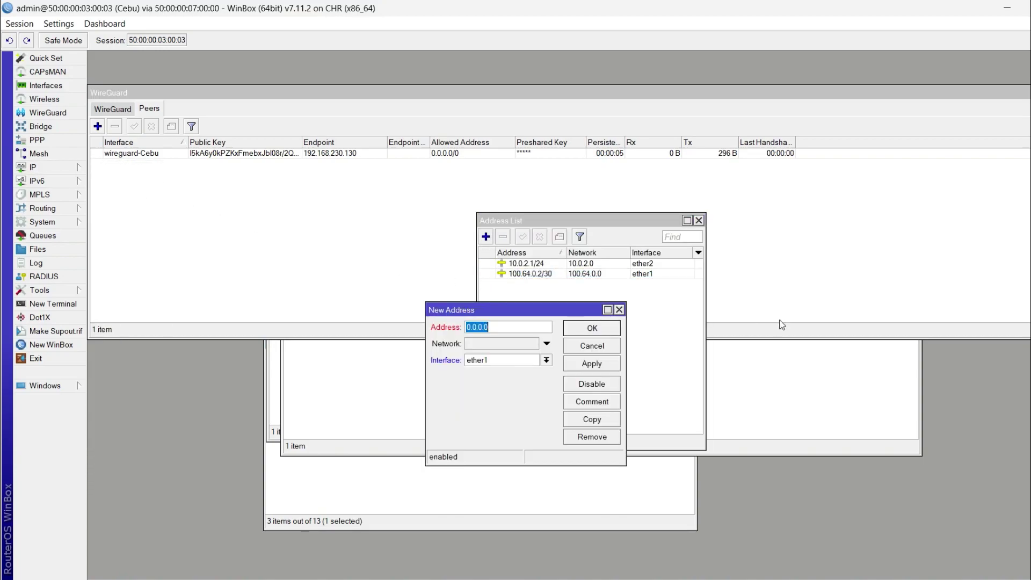
click(546, 360)
click(500, 409)
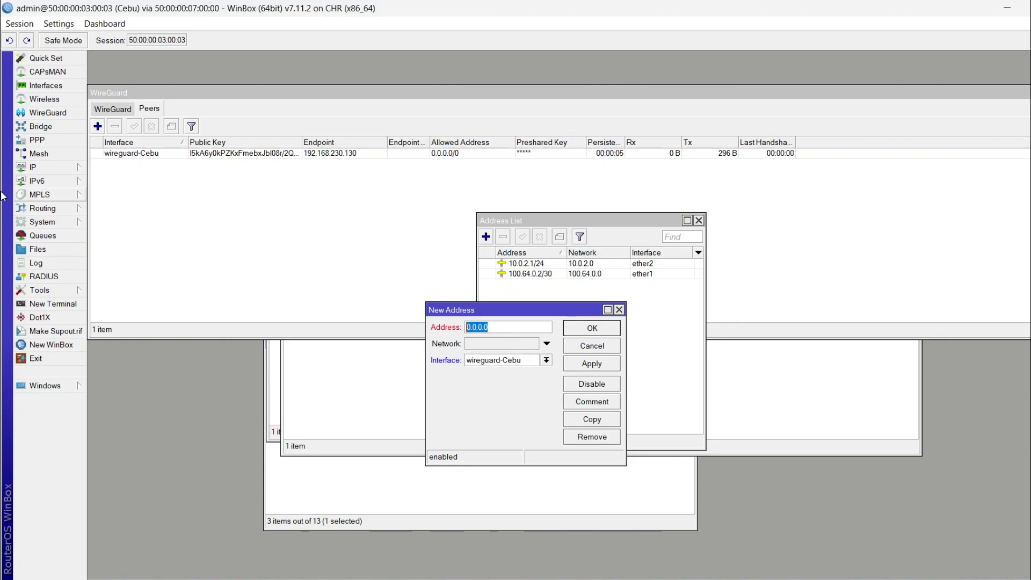
text(172.16.0.)
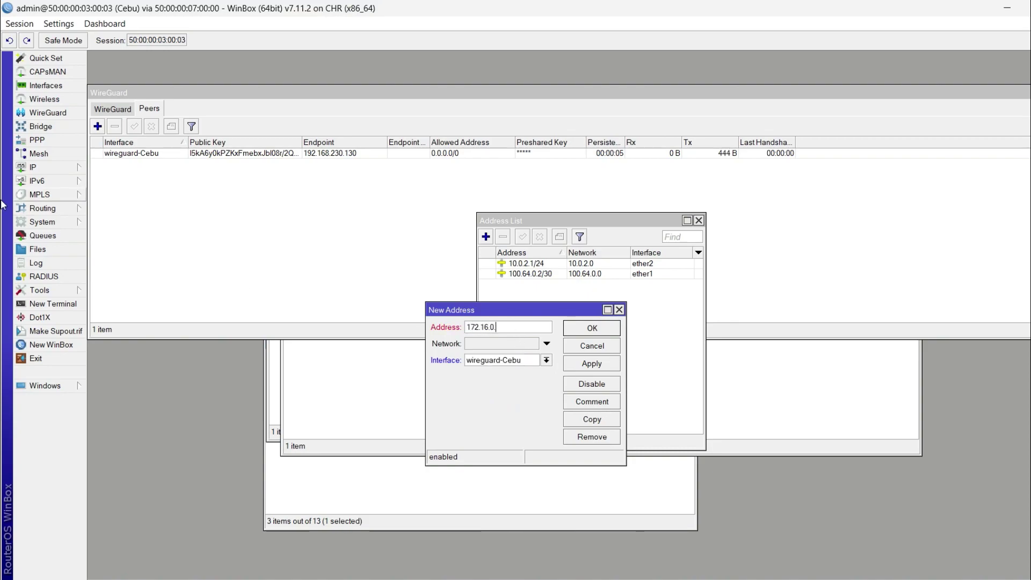
text(2/24)
key(Return)
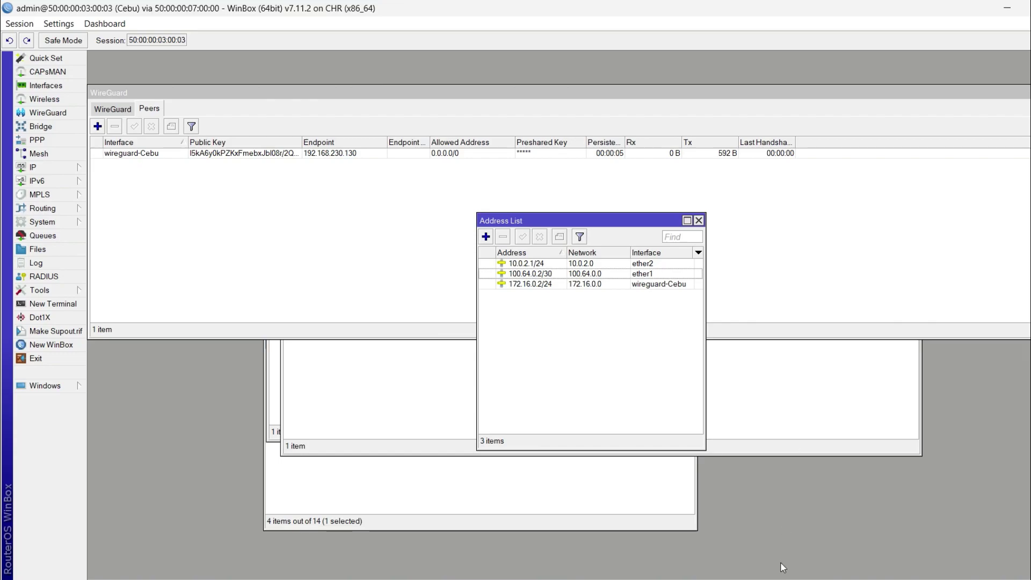
- Switch to the Manila router and add the comment DAVAO to the WireGuard peer with allowed address 172.16.0.3/32
click(675, 525)
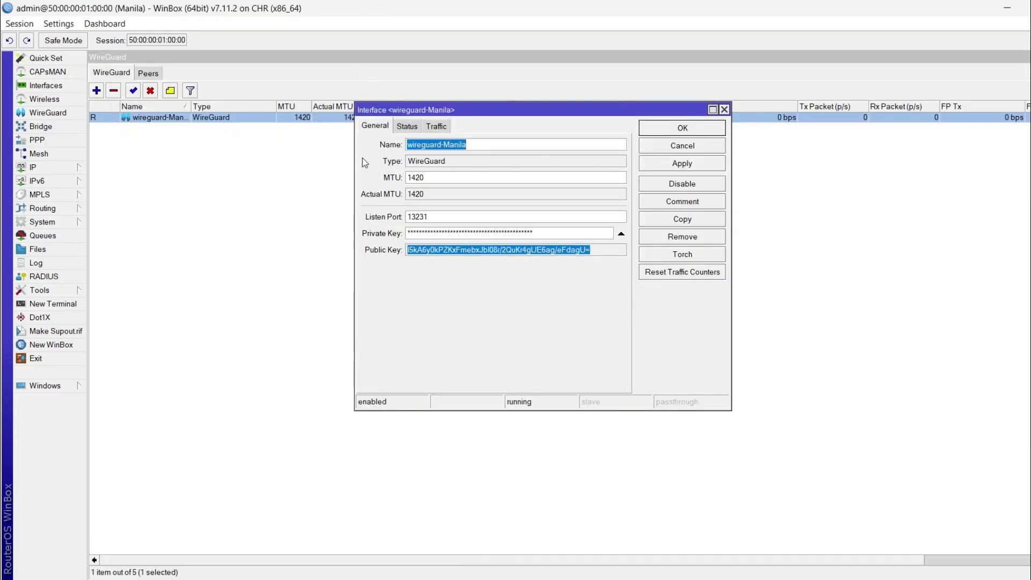
click(148, 73)
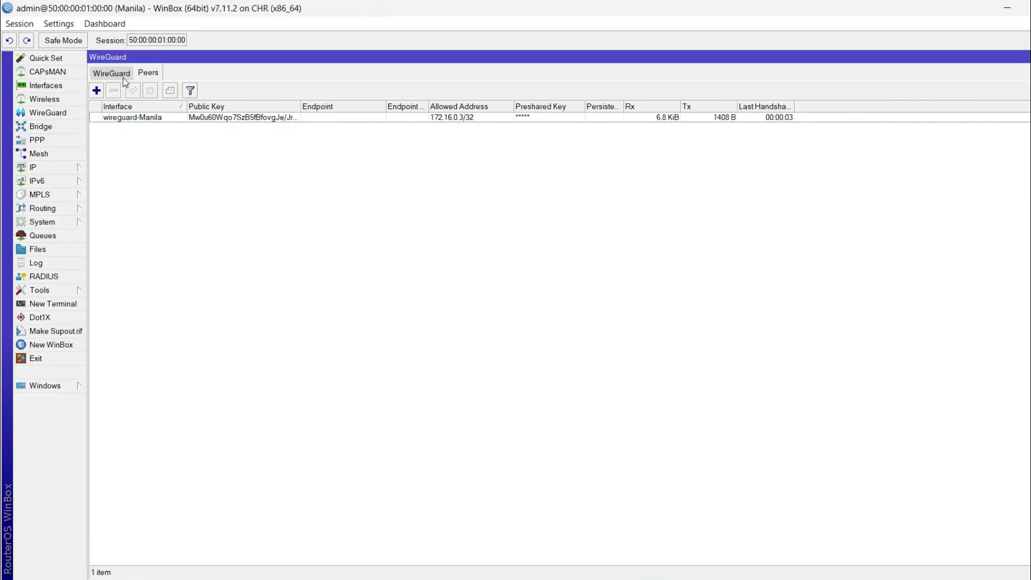
click(97, 90)
click(750, 224)
click(186, 118)
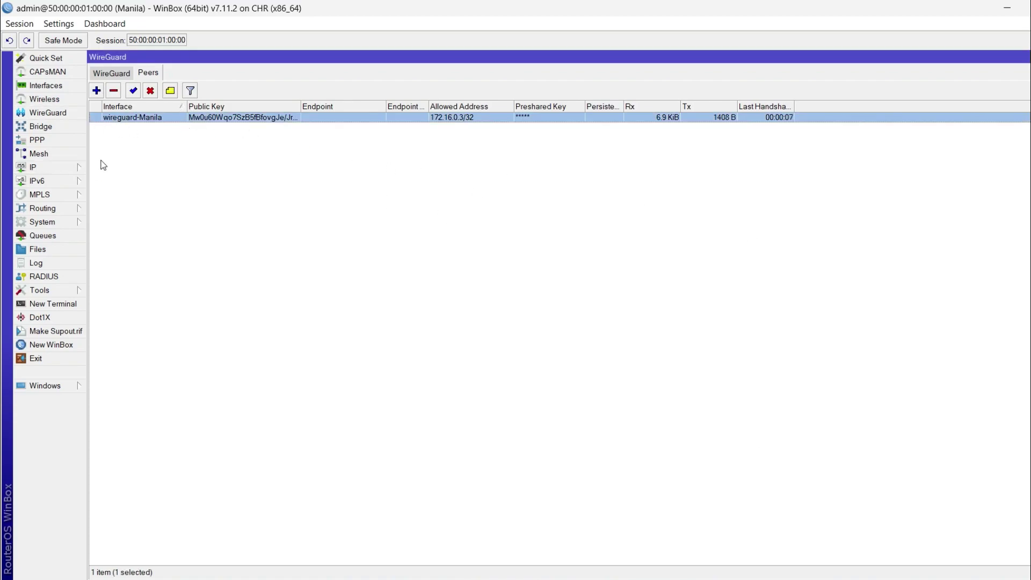
right_click(156, 122)
click(113, 122)
right_click(123, 128)
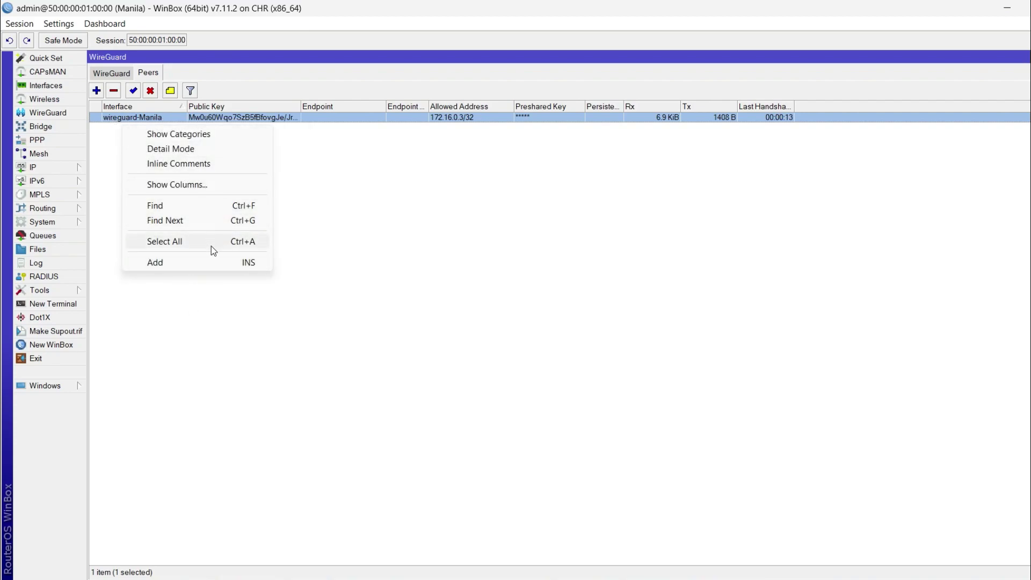
right_click(127, 114)
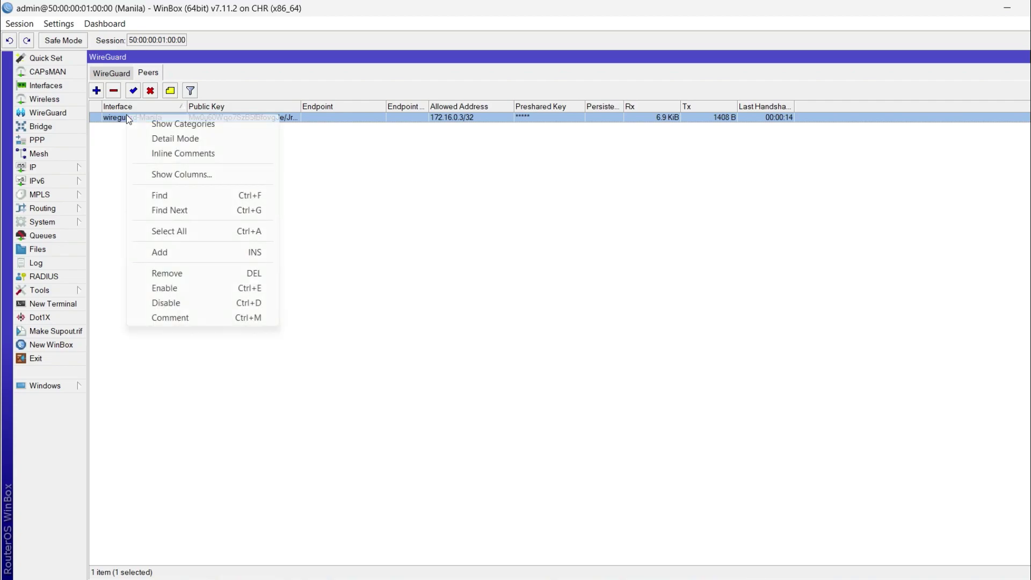
click(182, 321)
text(DAVAO)
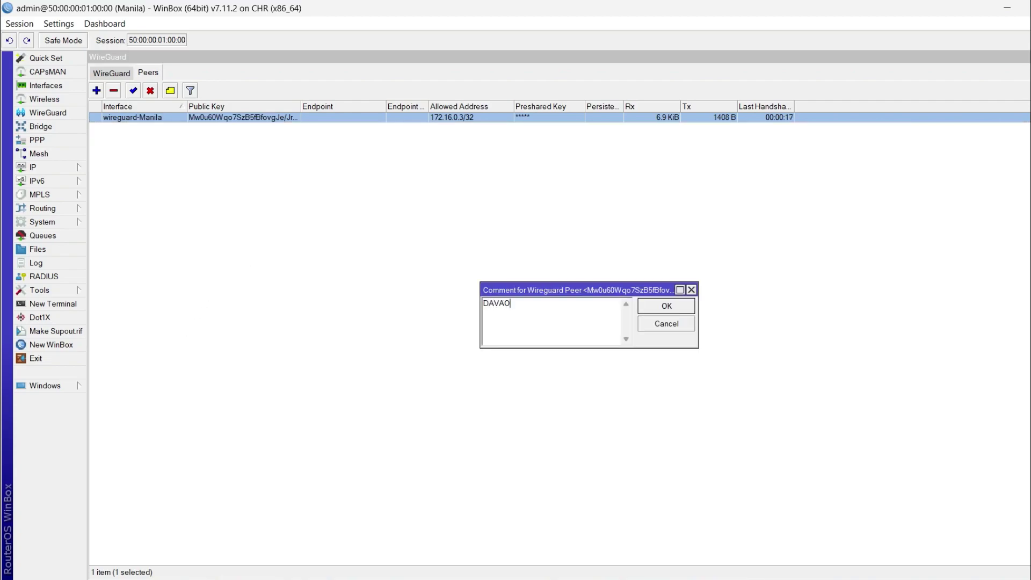
key(Return)
click(263, 178)
- On the Manila router, start a new WireGuard peer on wireguard-Manila using the public key copied from Cebu's wireguard-Cebu interface
click(96, 90)
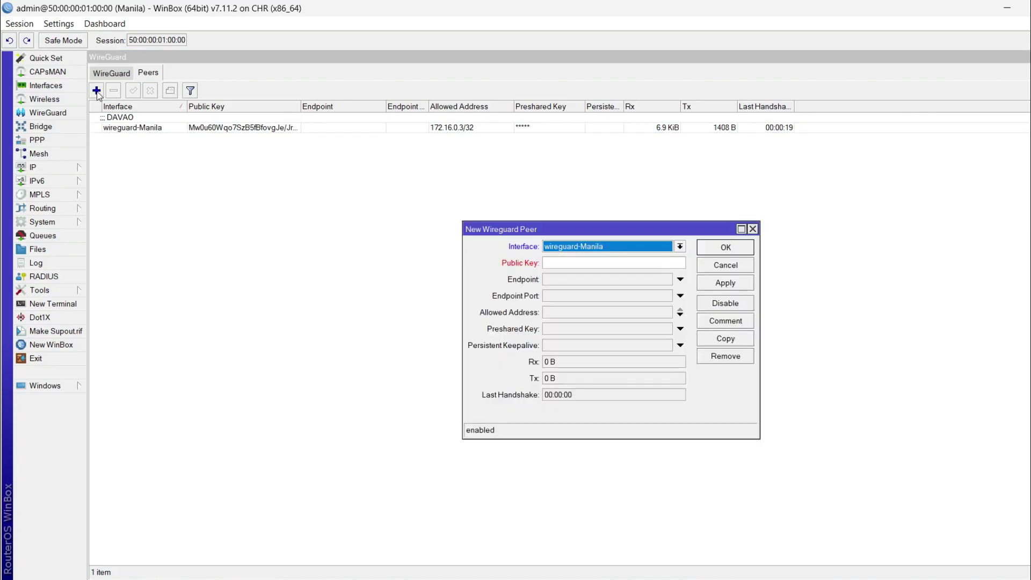
click(592, 261)
mouse_move(787, 578)
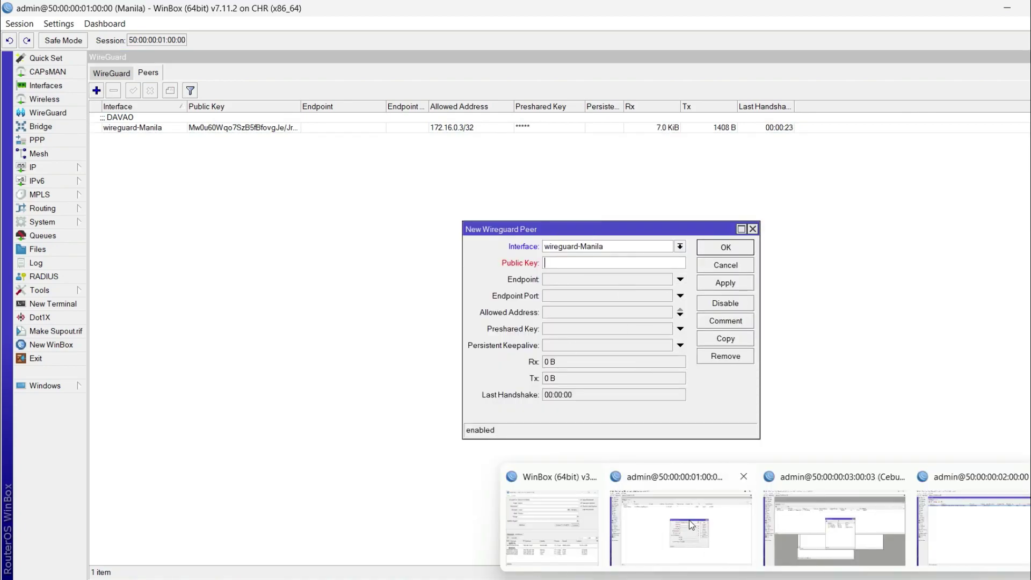
click(828, 537)
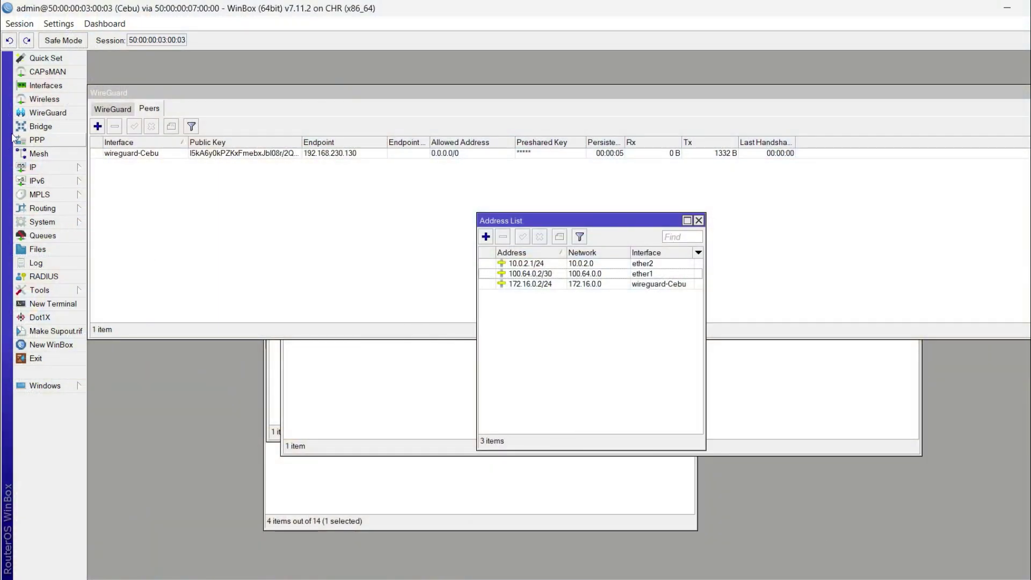
click(113, 109)
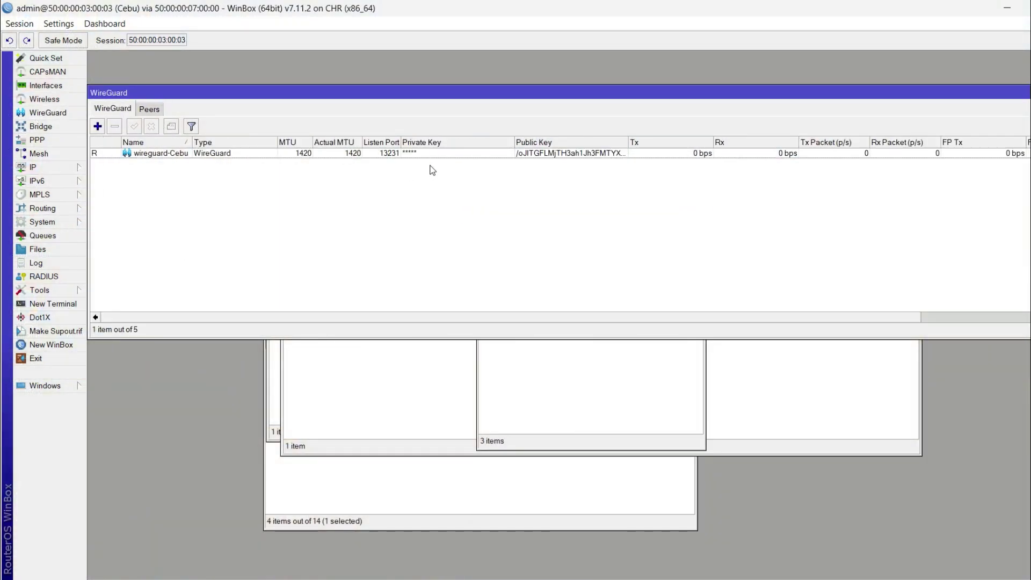
double_click(549, 154)
drag(679, 307, 410, 304)
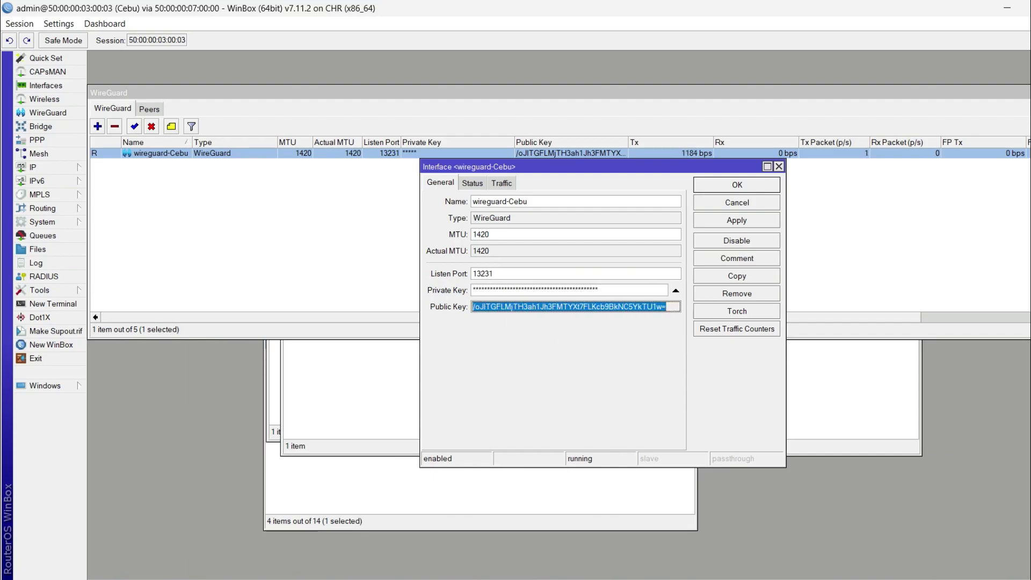
click(696, 540)
click(584, 263)
text(ah1Jh3FMTYXt7FLKcb9BkNC5YkTU1w=)
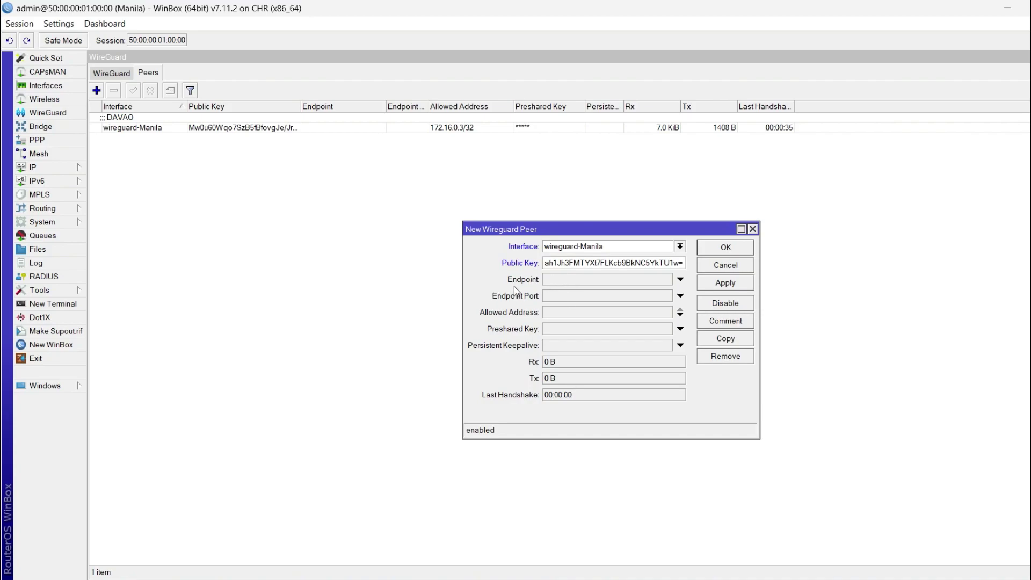
- Set the new Manila peer's allowed address to 172.16.0.2/32 and save the peer
click(559, 312)
text(1)
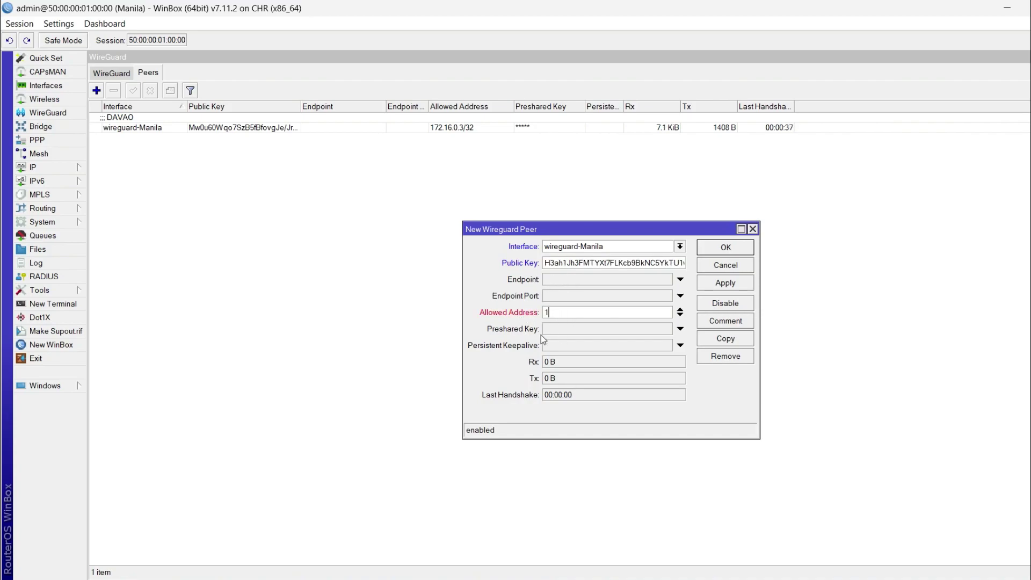
text(72.16.0.2/32)
click(725, 248)
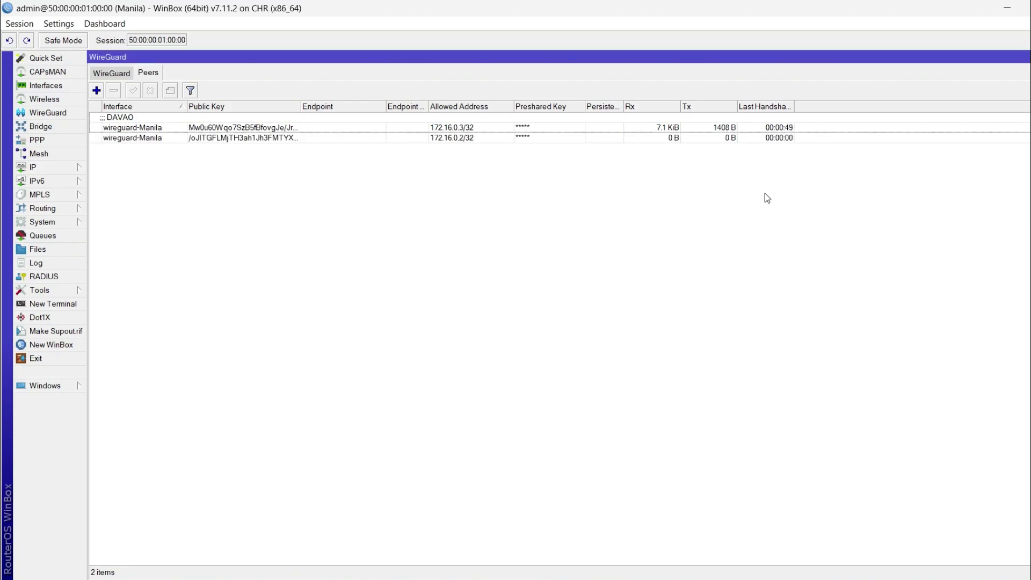
- Add the comment CEBU to the Manila router's WireGuard peer with allowed address 172.16.0.2/32
click(249, 139)
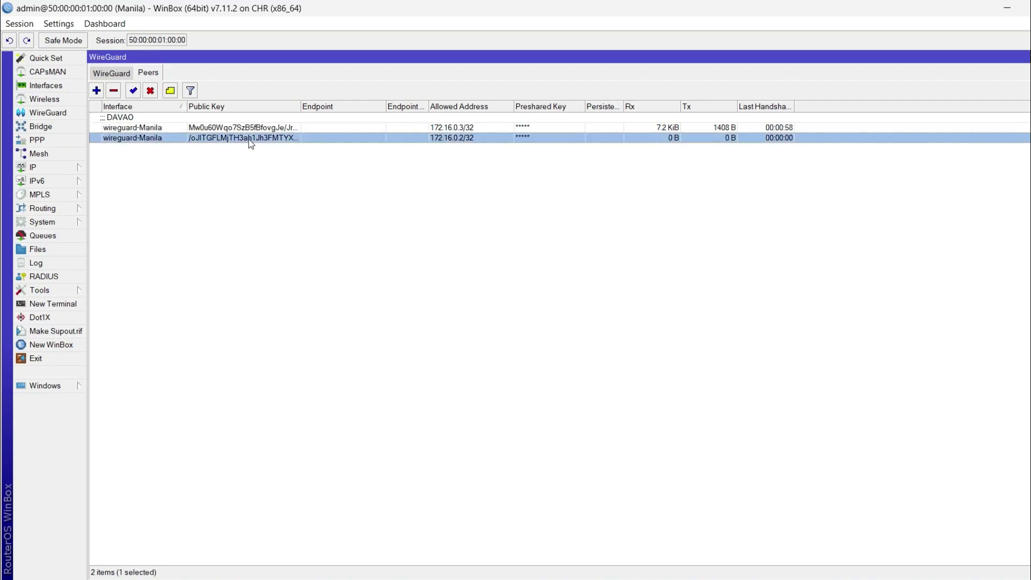
right_click(250, 139)
click(298, 343)
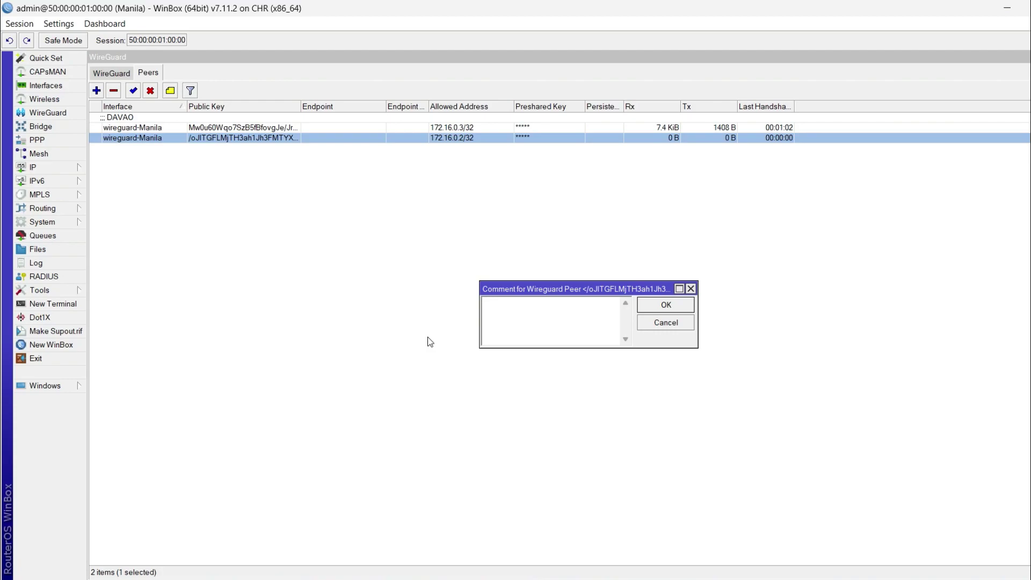
text(CEBU)
key(Return)
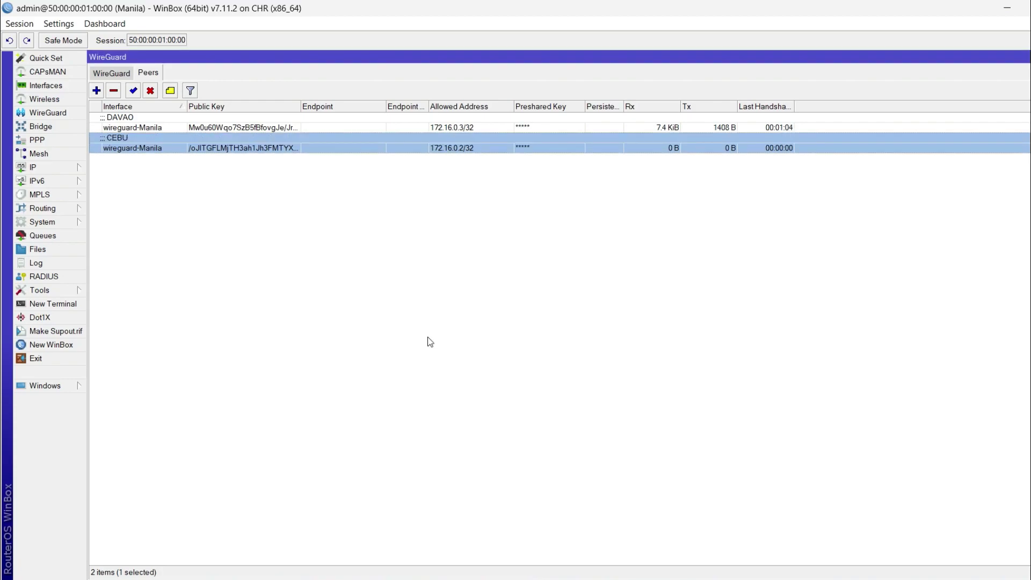
click(700, 211)
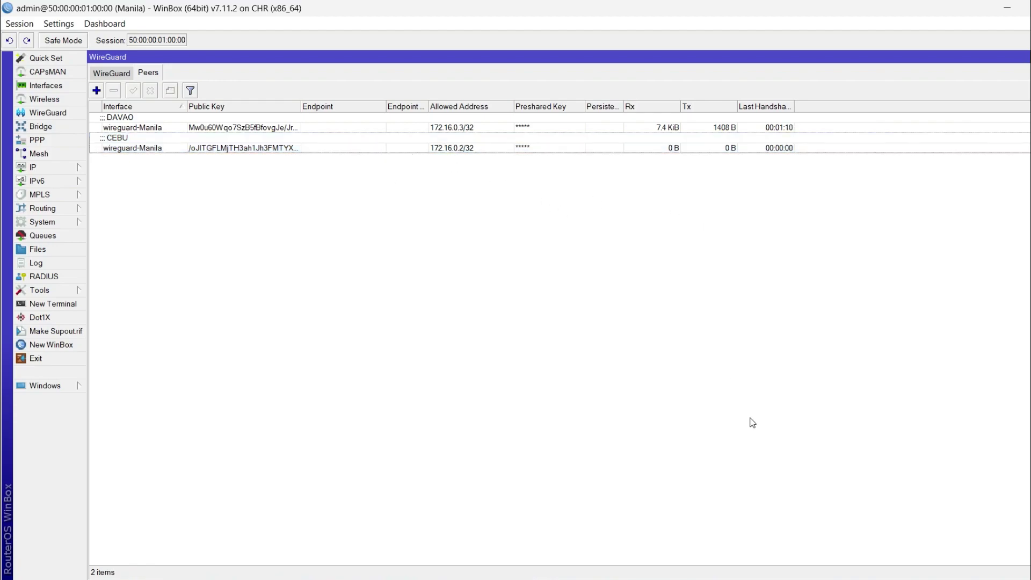
- Switch to the Cebu router and set the endpoint port of its wireguard-Cebu peer to 13231
mouse_move(754, 575)
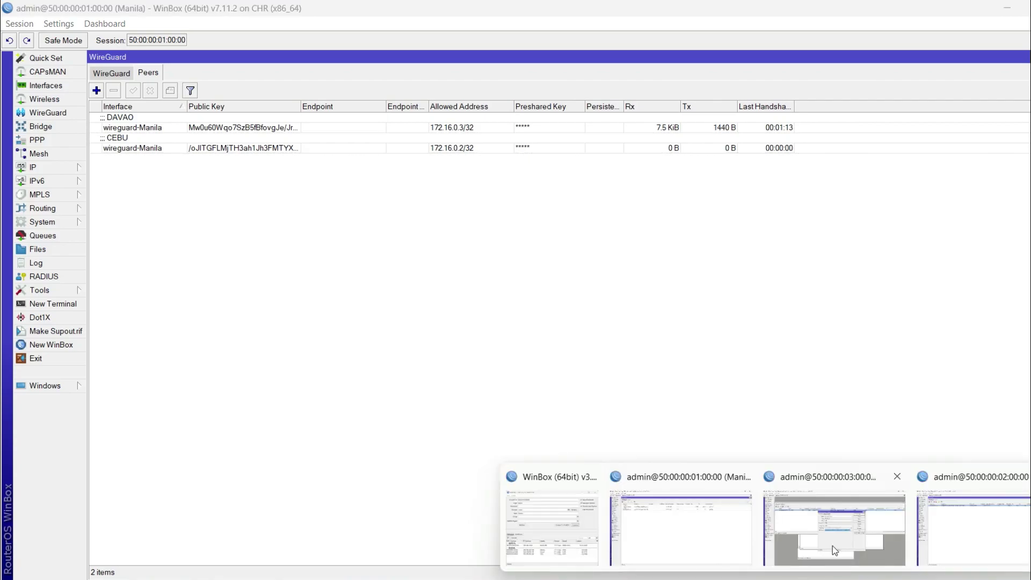
click(767, 516)
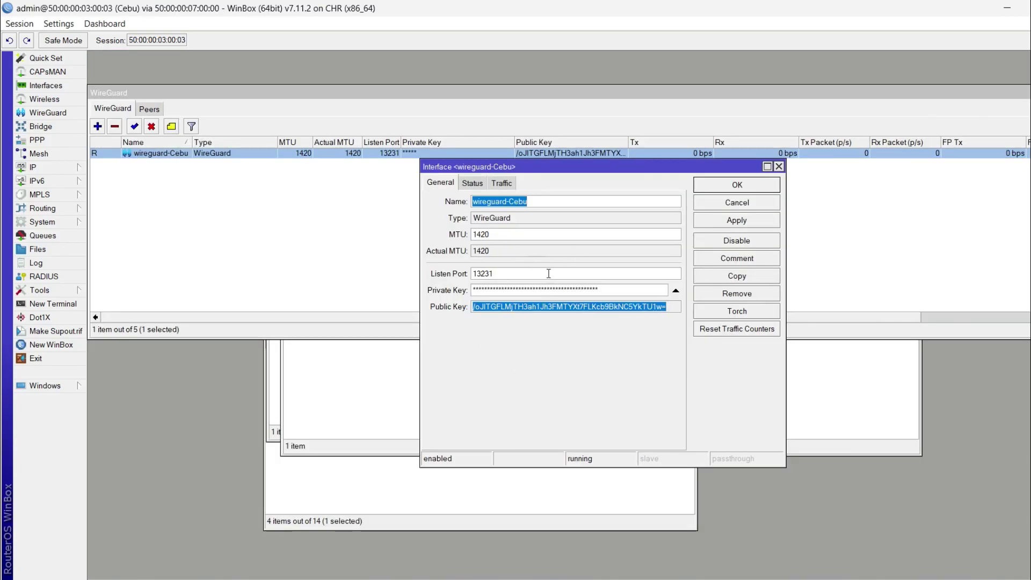
click(623, 274)
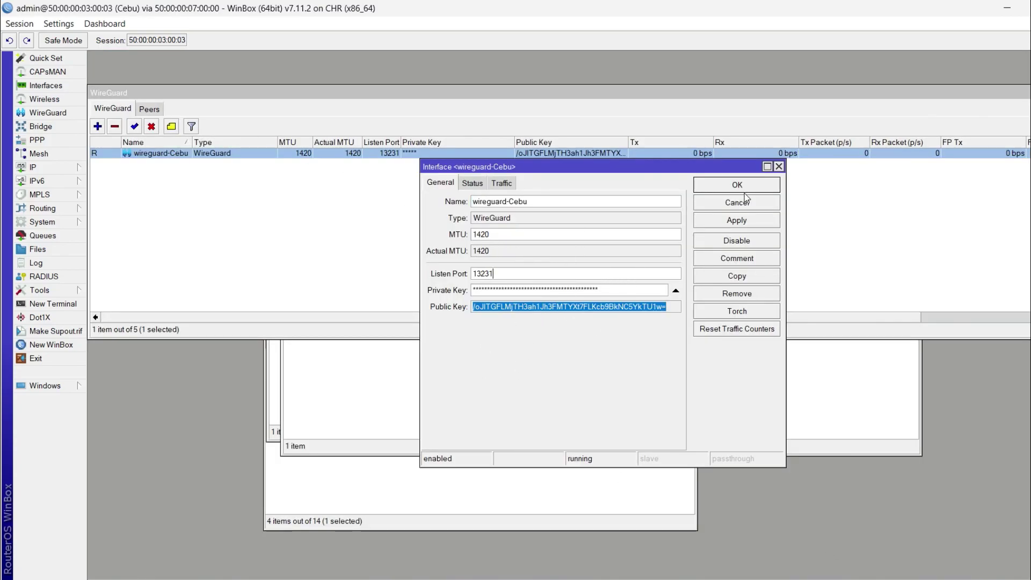
click(778, 167)
click(150, 110)
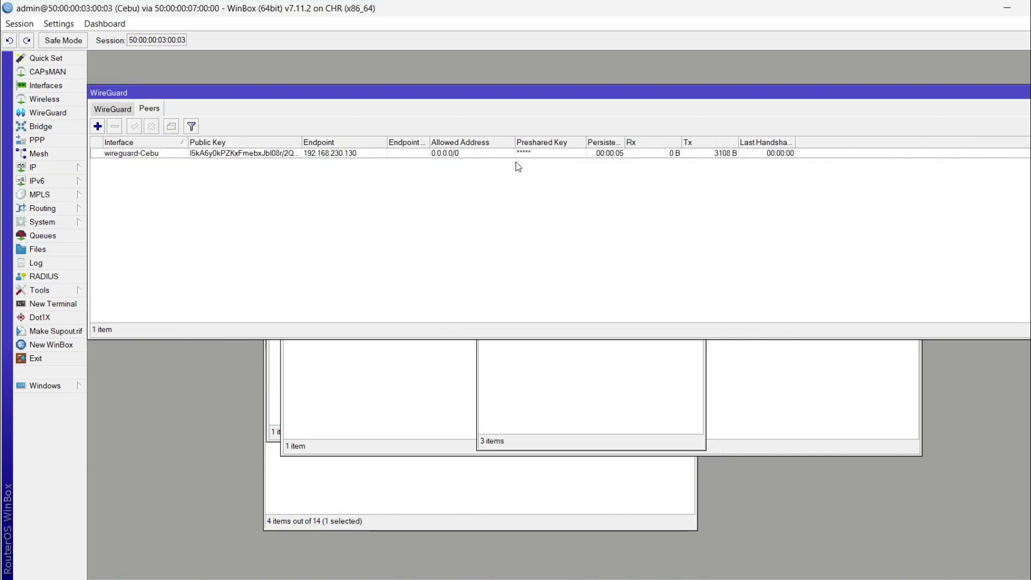
double_click(394, 156)
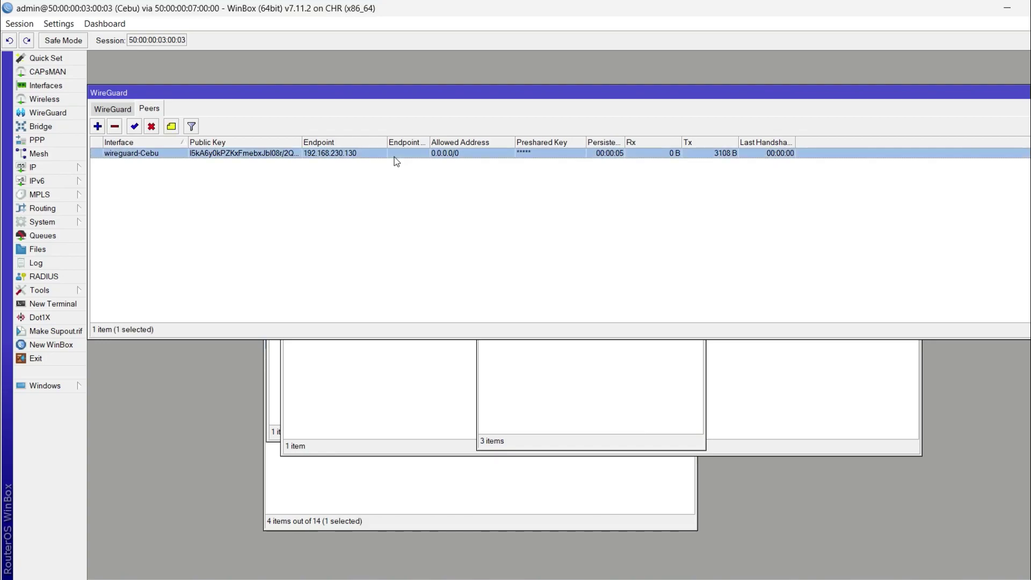
click(573, 290)
text(13231)
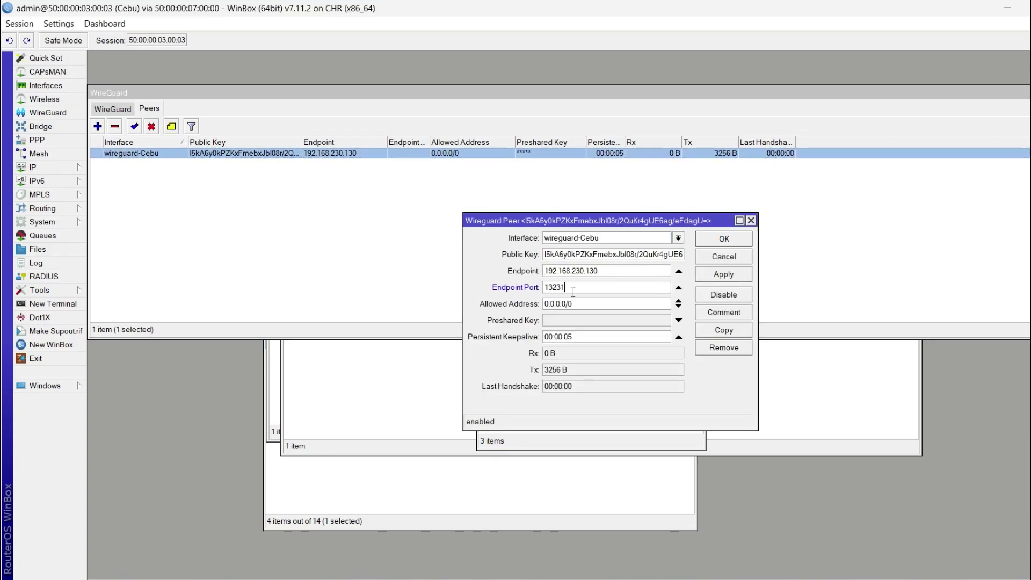
key(Return)
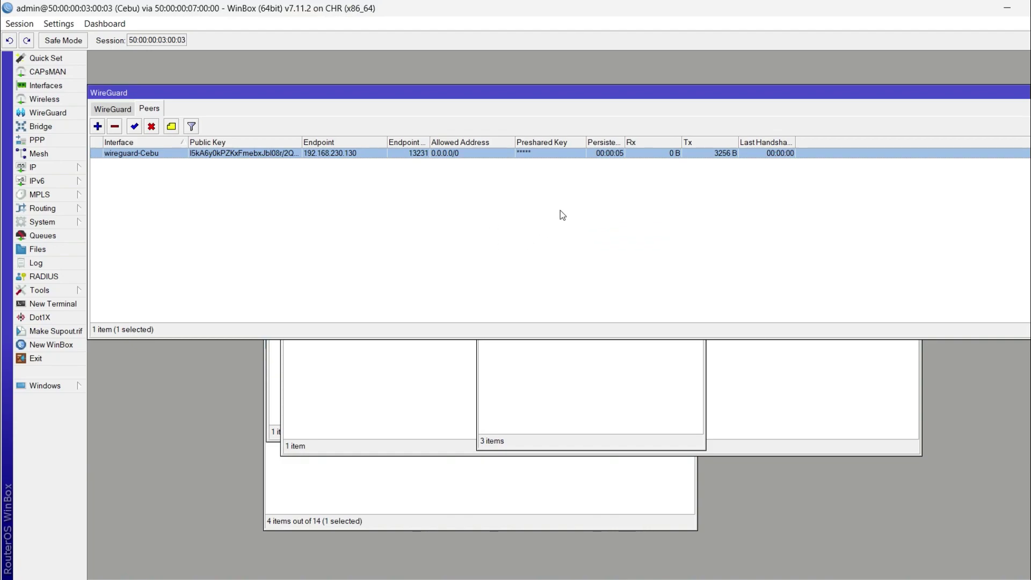
- Restart the WireGuard peer on the Cebu router by disabling and re-enabling it
double_click(529, 154)
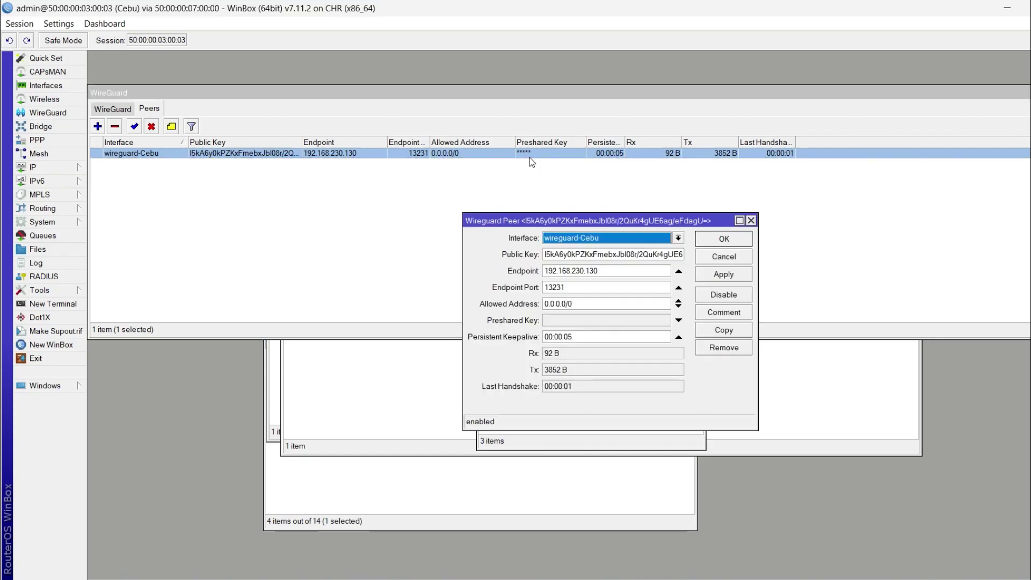
click(723, 295)
click(723, 296)
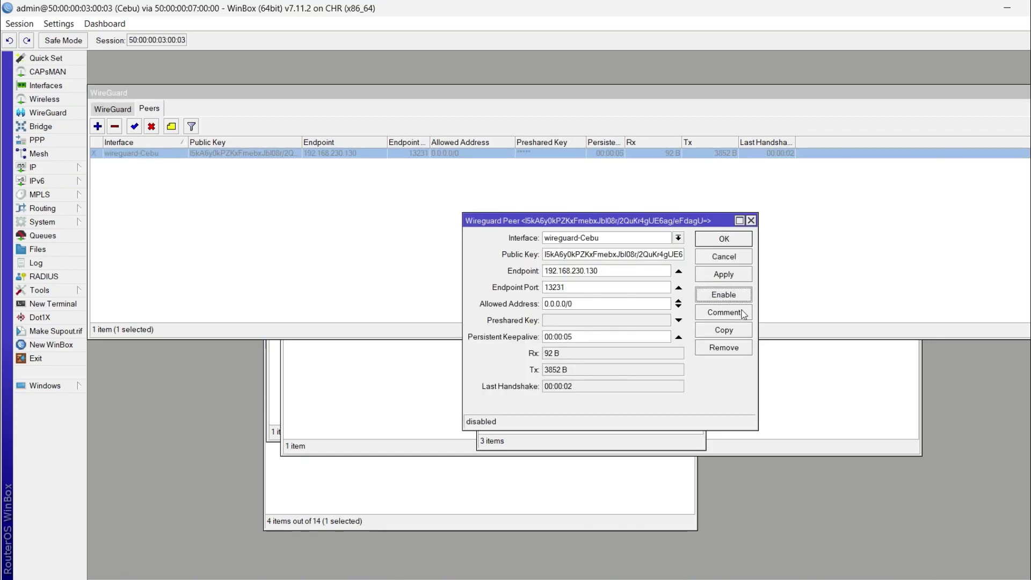
click(715, 232)
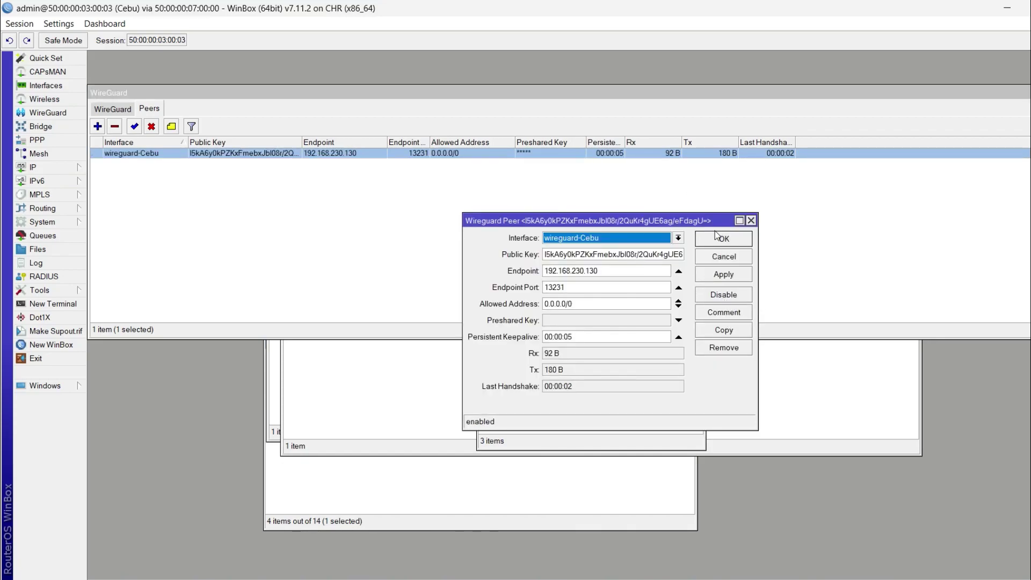
click(720, 240)
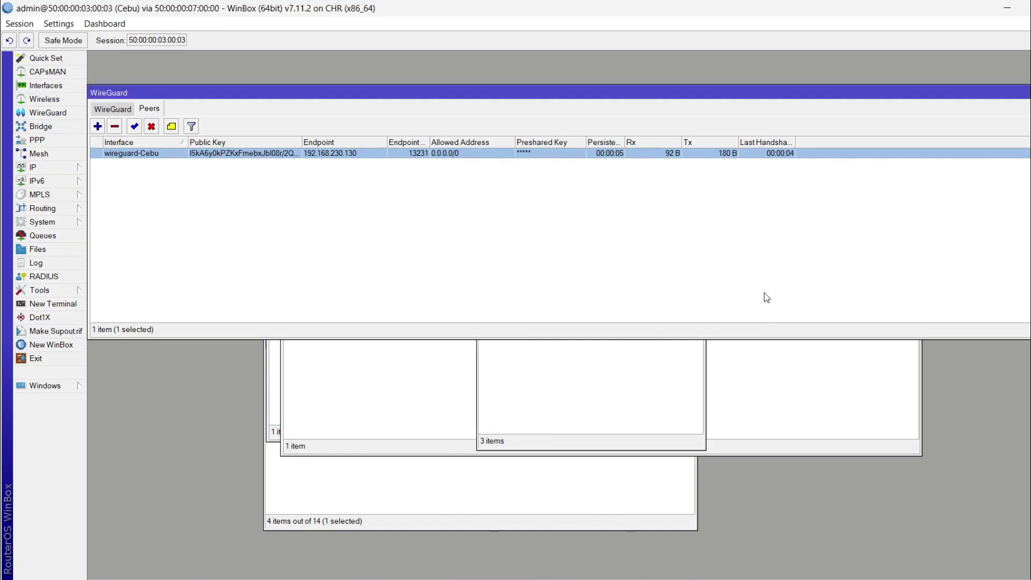
- Ping Manila's tunnel address 172.16.0.1 from the Cebu router
click(64, 290)
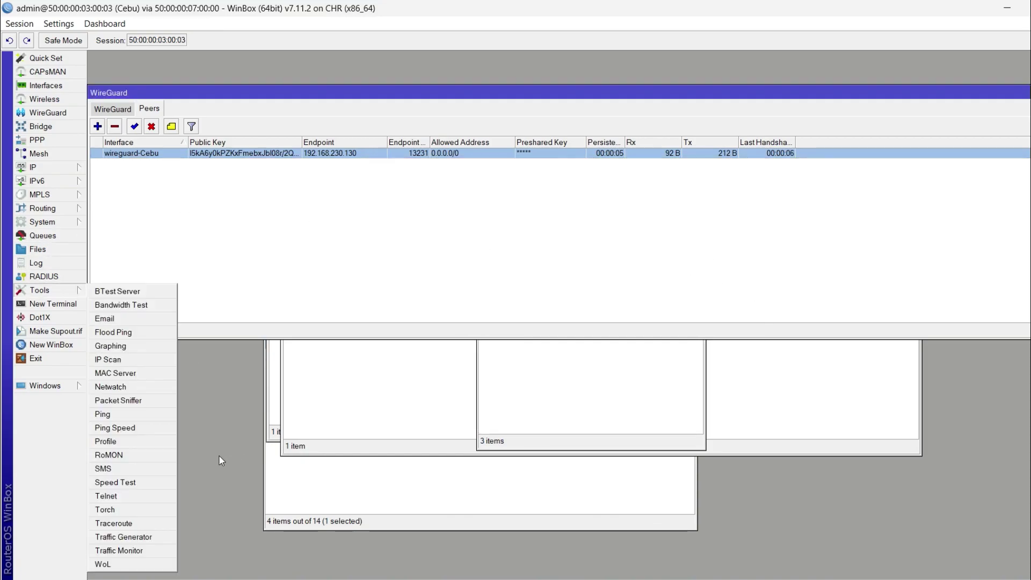
click(142, 417)
text(172.16.0.1)
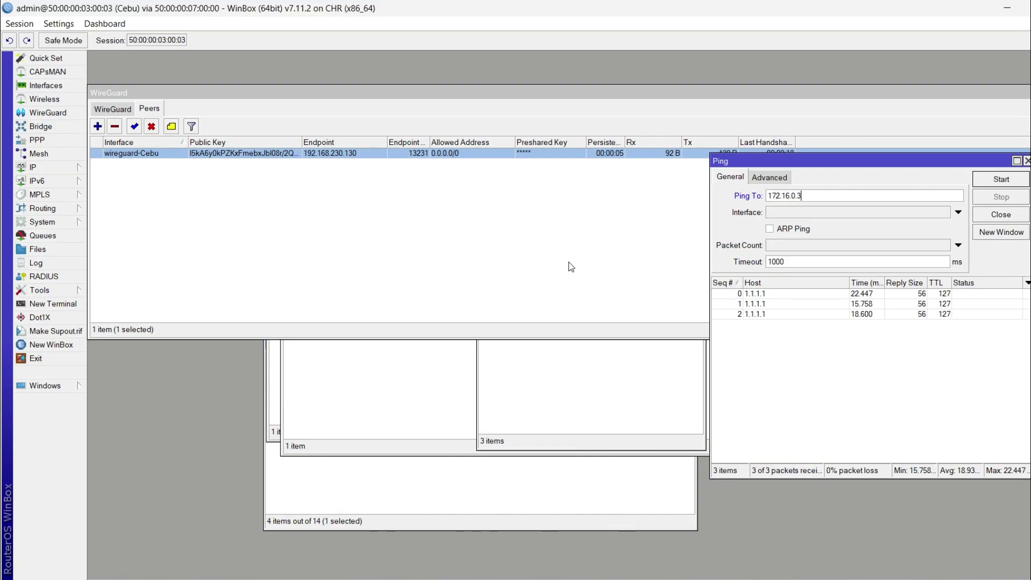
key(Return)
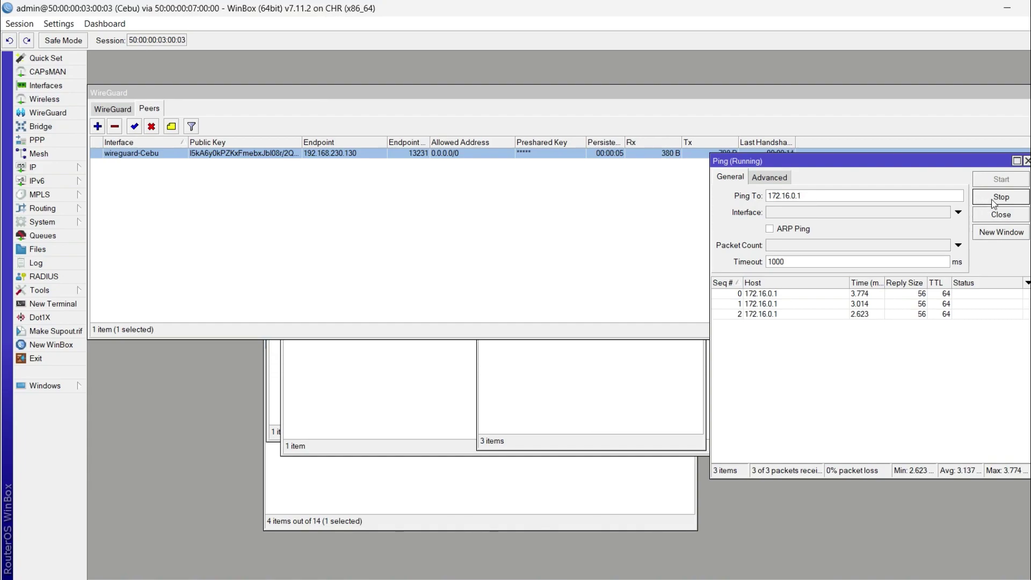
- Add the comment MANILA to the Cebu router's WireGuard peer
click(305, 226)
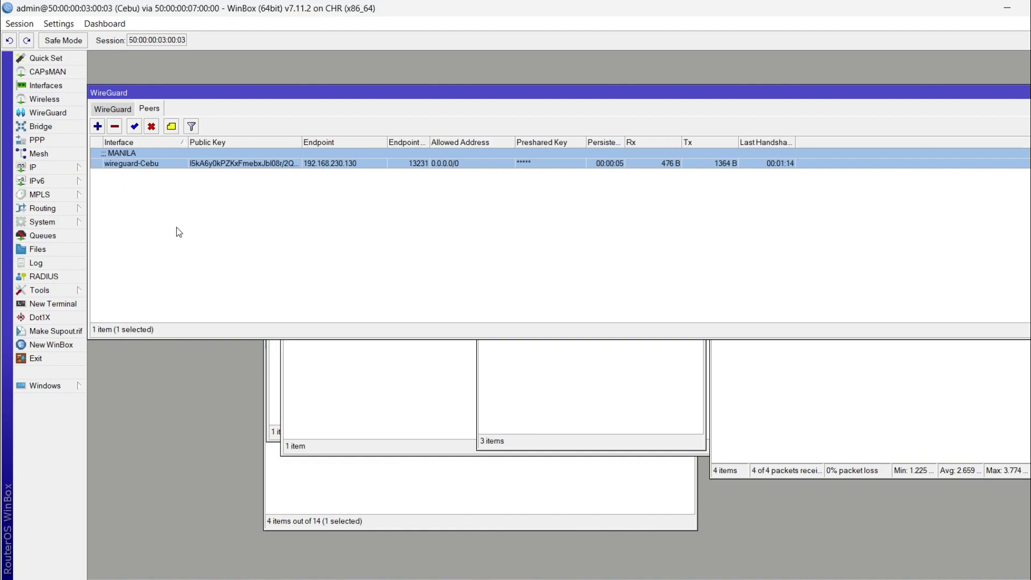
click(190, 179)
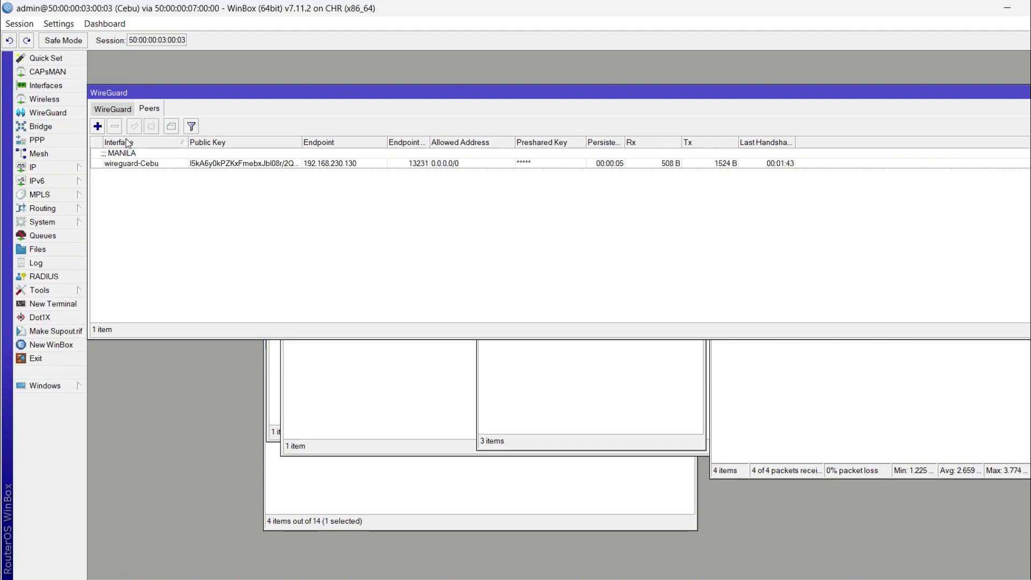
click(114, 109)
click(148, 109)
click(151, 164)
click(192, 225)
- Switch to the Manila router and ping Cebu's tunnel address 172.16.0.2
click(1007, 9)
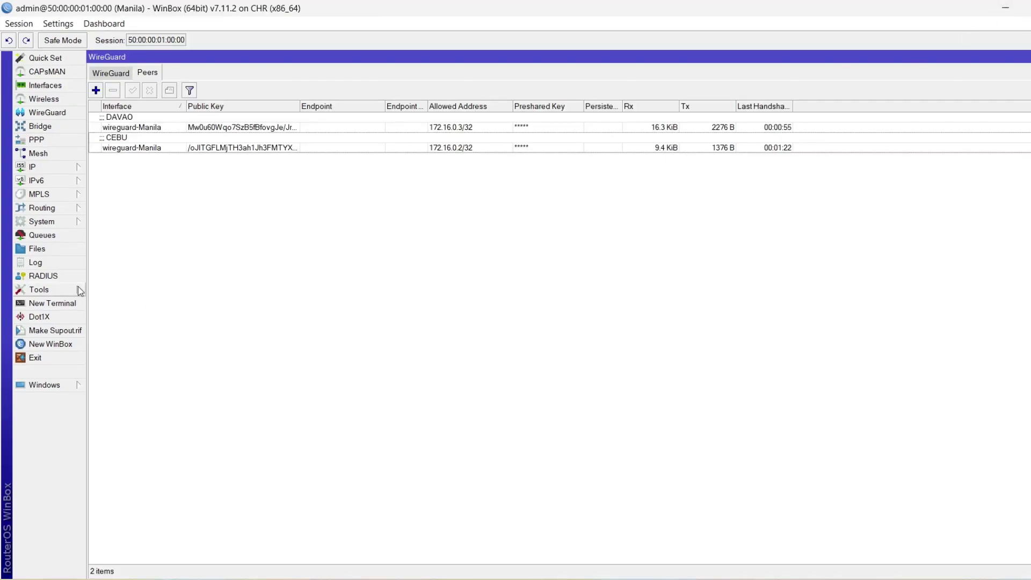
click(146, 141)
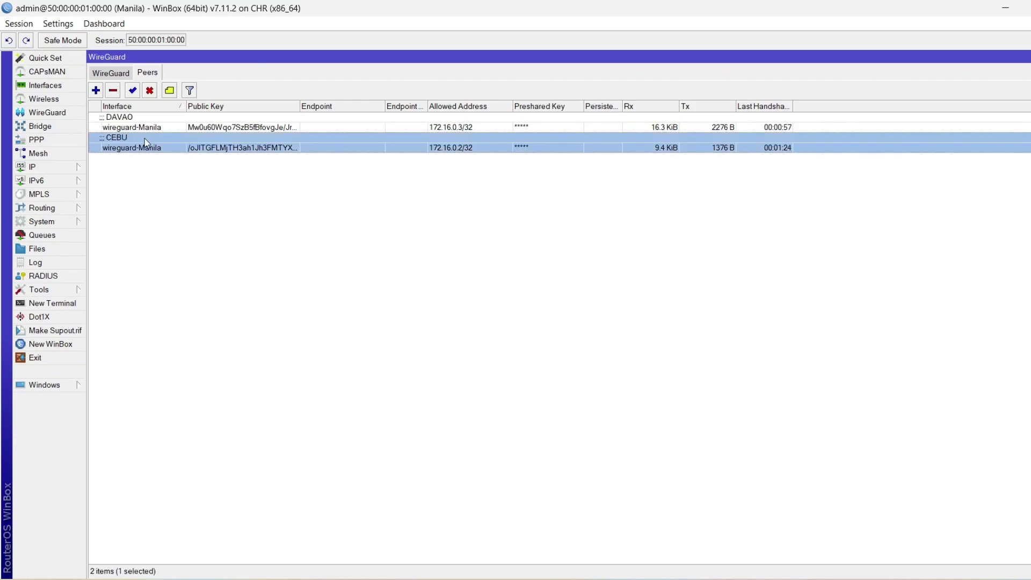
click(146, 124)
click(56, 290)
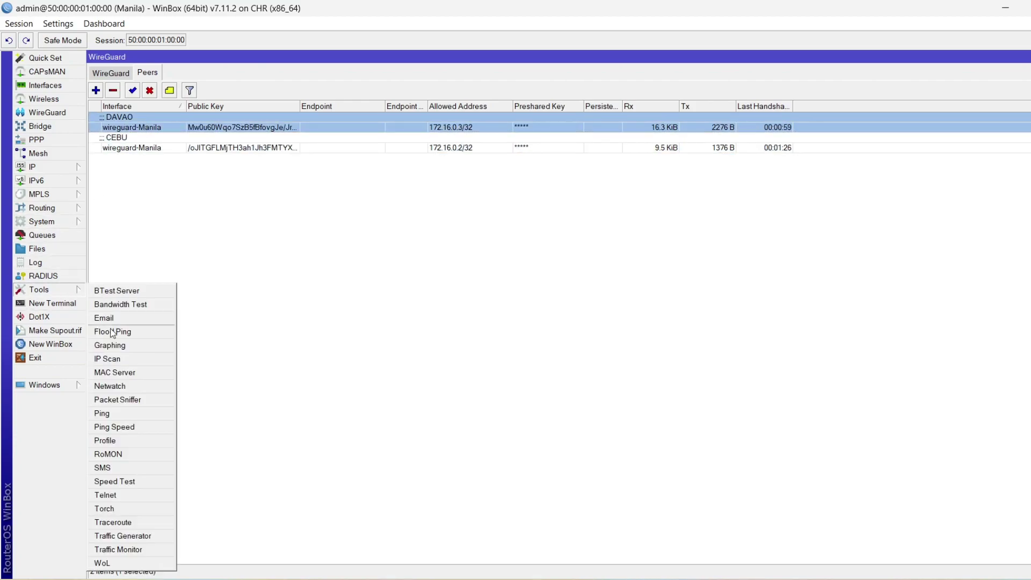
click(148, 411)
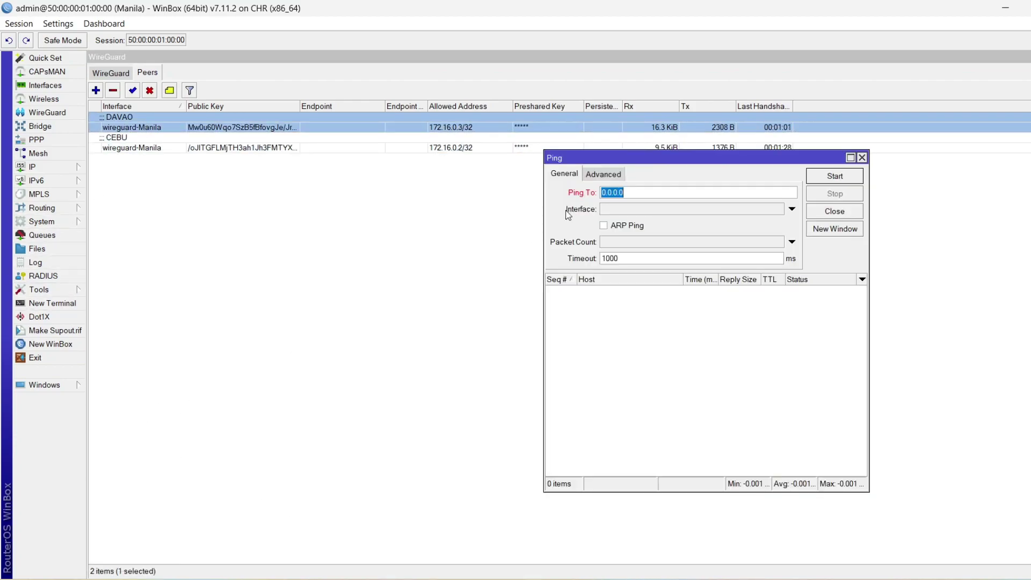
text(172.16.0.2)
key(Return)
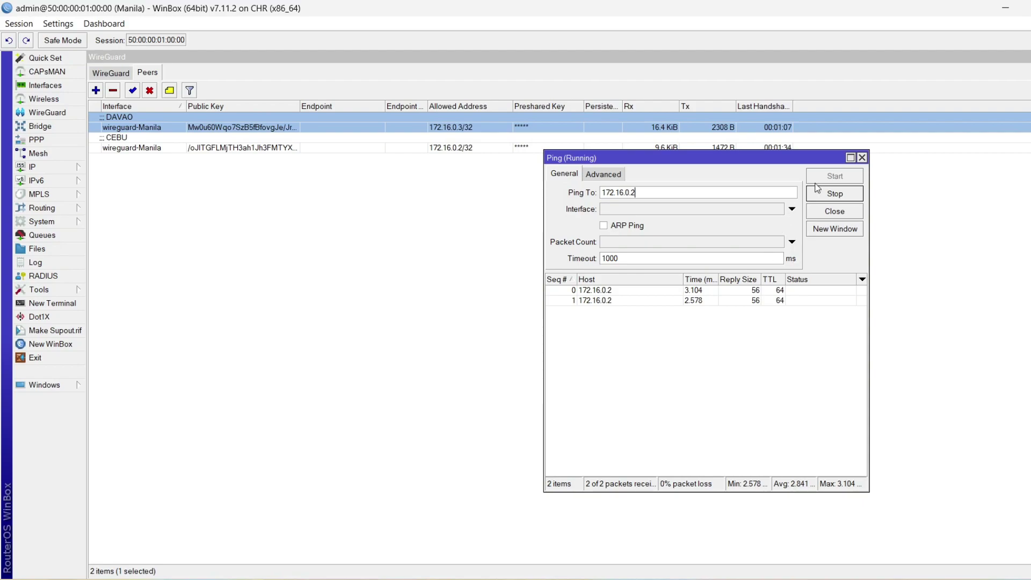
click(822, 194)
- Ping Davao's tunnel address 172.16.0.3 from the Manila router
click(695, 191)
key(BackSpace)
text(3)
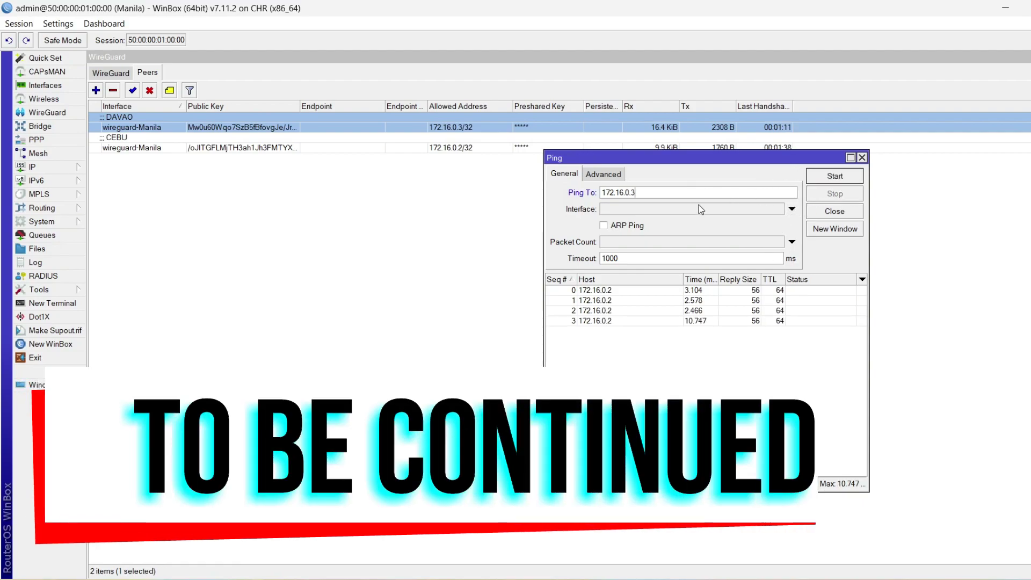
key(Return)
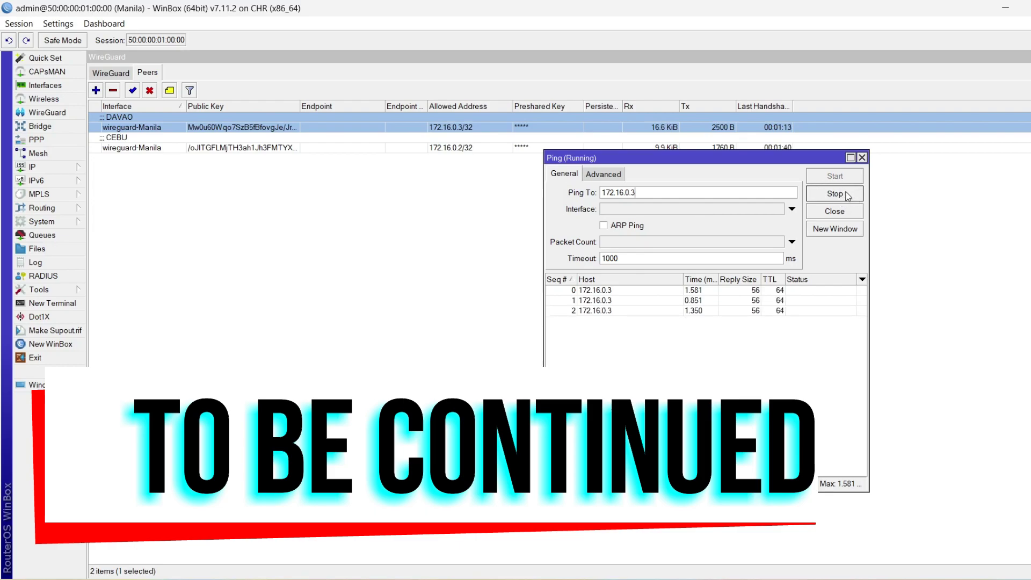